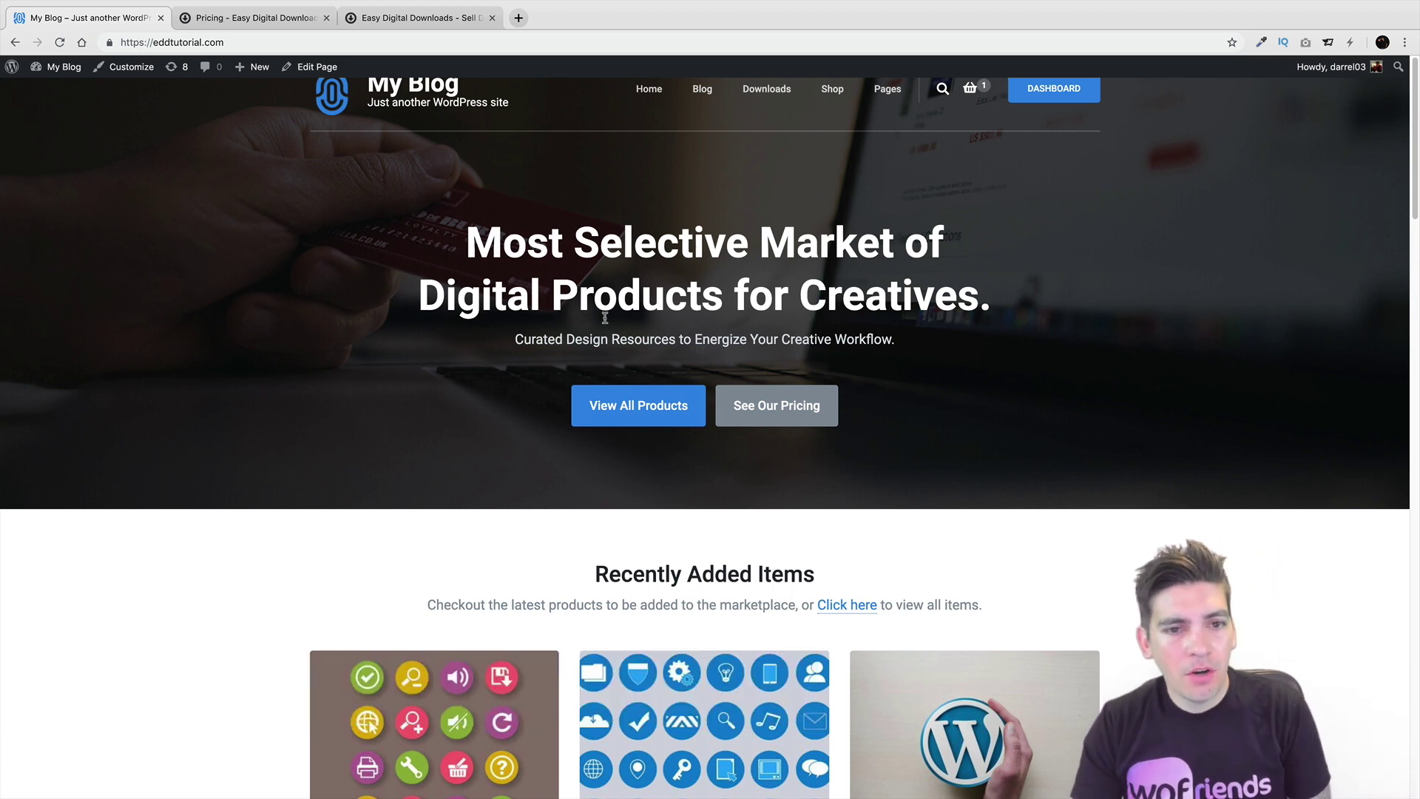
Browse the storefront and add the free 100 Free Business Icons download to the cart.
{"action": "scroll", "coordinate": [614, 329], "scroll_direction": "down", "scroll_amount": 4}
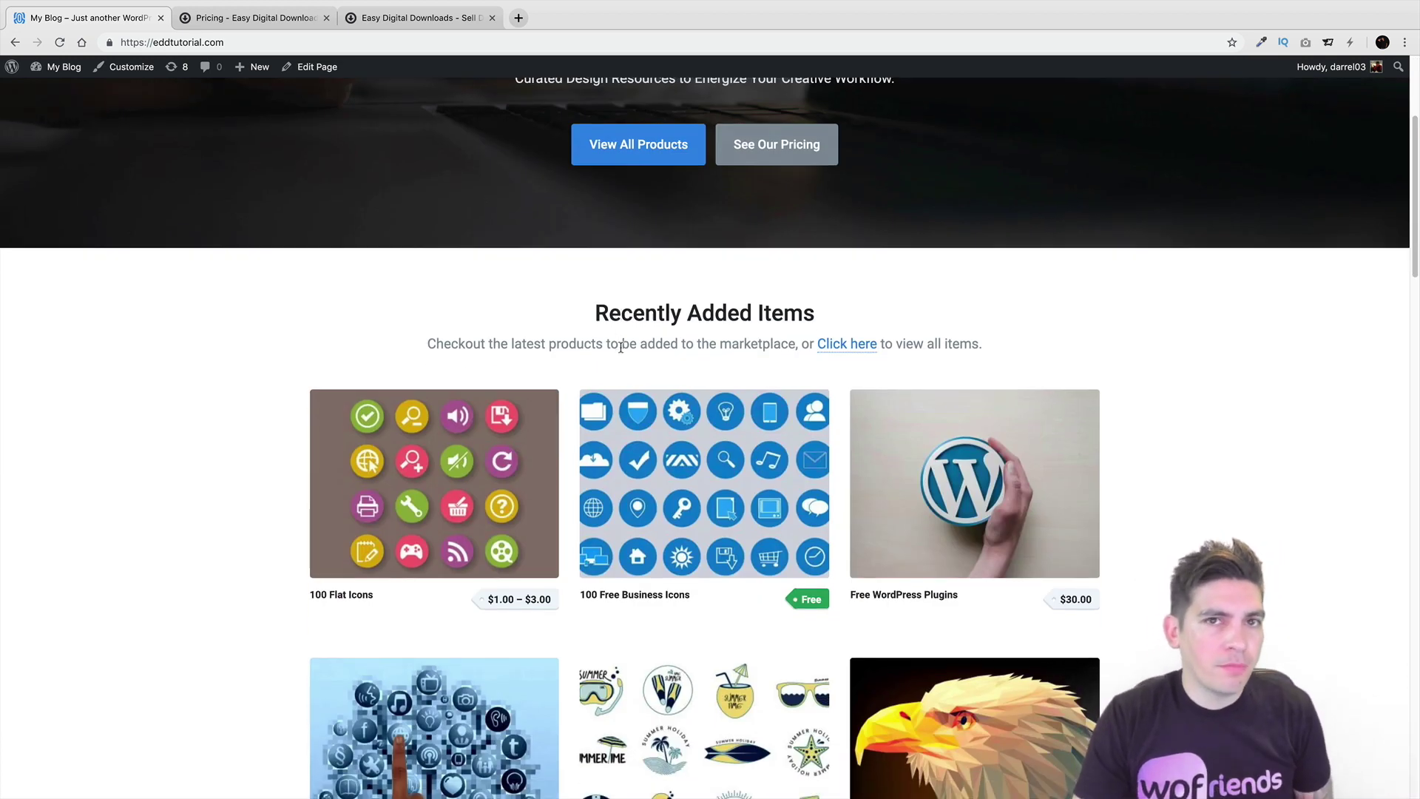
{"action": "scroll", "coordinate": [623, 360], "scroll_direction": "down", "scroll_amount": 18}
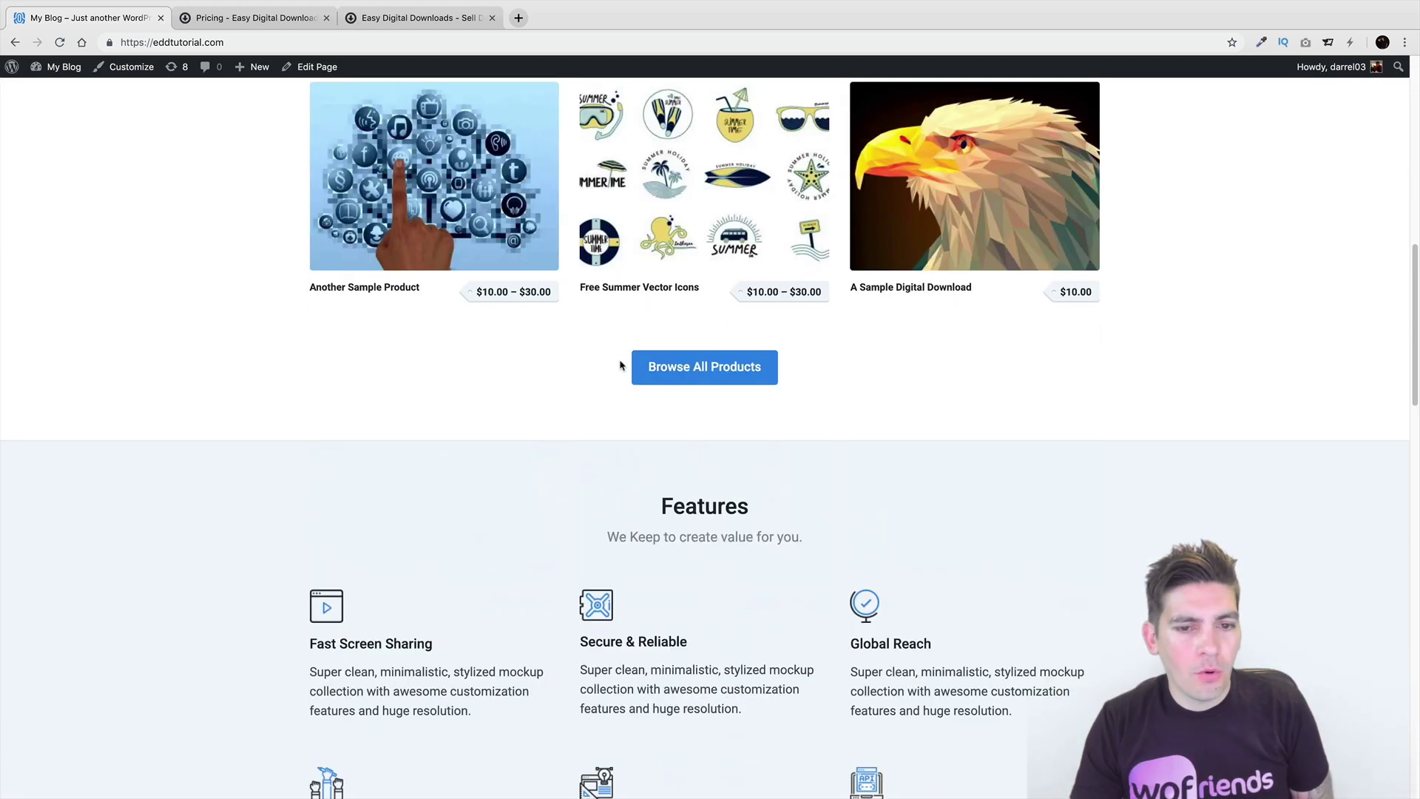
{"action": "scroll", "coordinate": [634, 411], "scroll_direction": "up", "scroll_amount": 20}
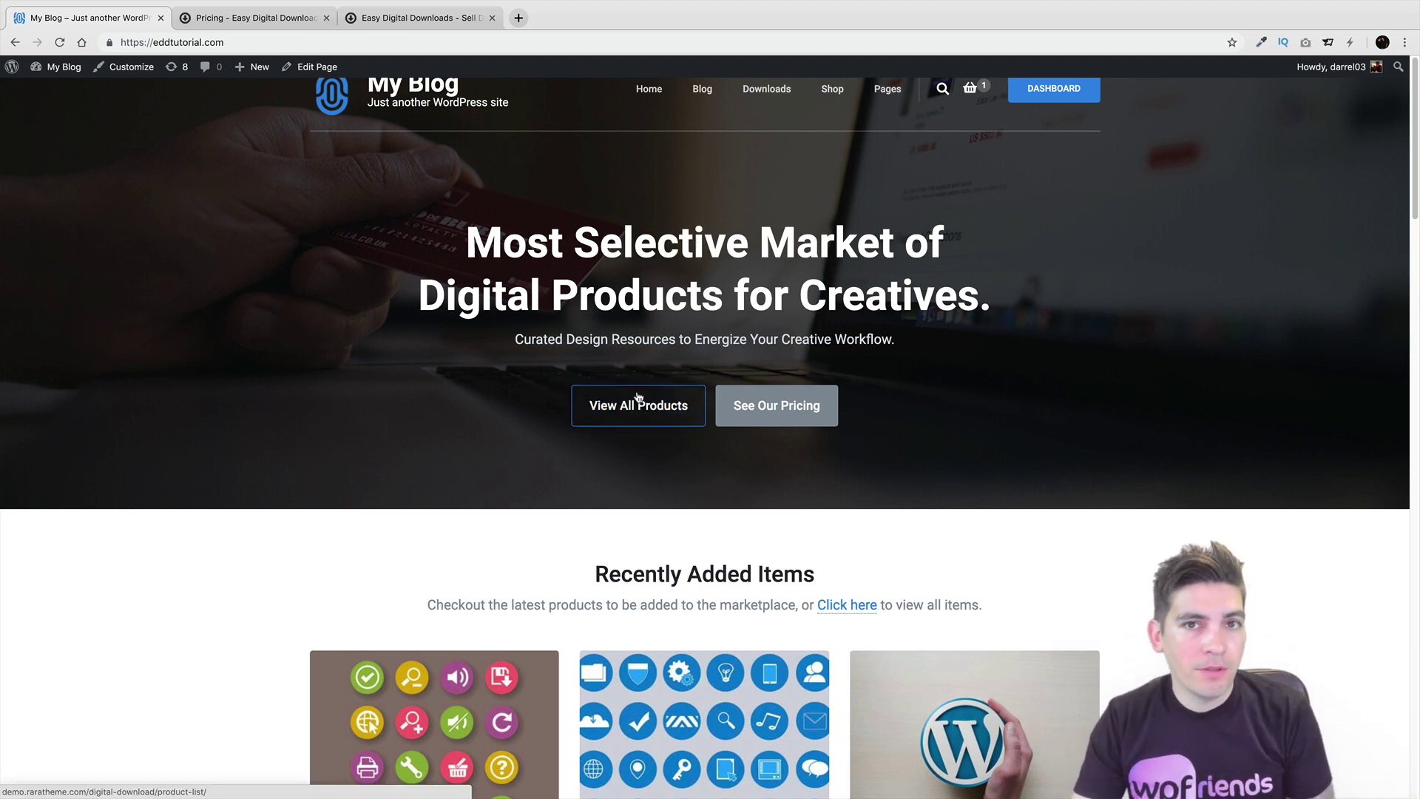
{"action": "scroll", "coordinate": [632, 381], "scroll_direction": "down", "scroll_amount": 2}
{"action": "scroll", "coordinate": [629, 378], "scroll_direction": "down", "scroll_amount": 3}
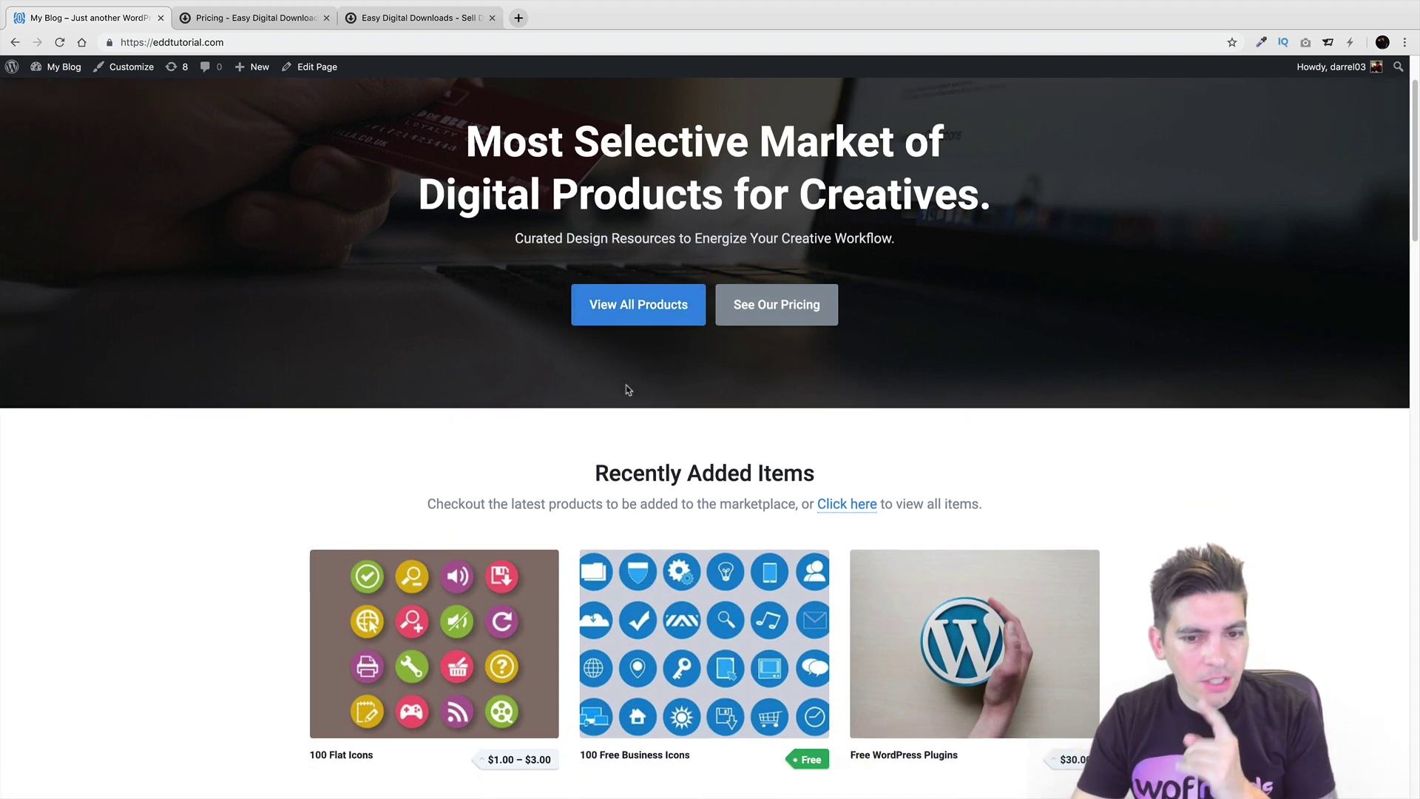
{"action": "scroll", "coordinate": [623, 431], "scroll_direction": "up", "scroll_amount": 4}
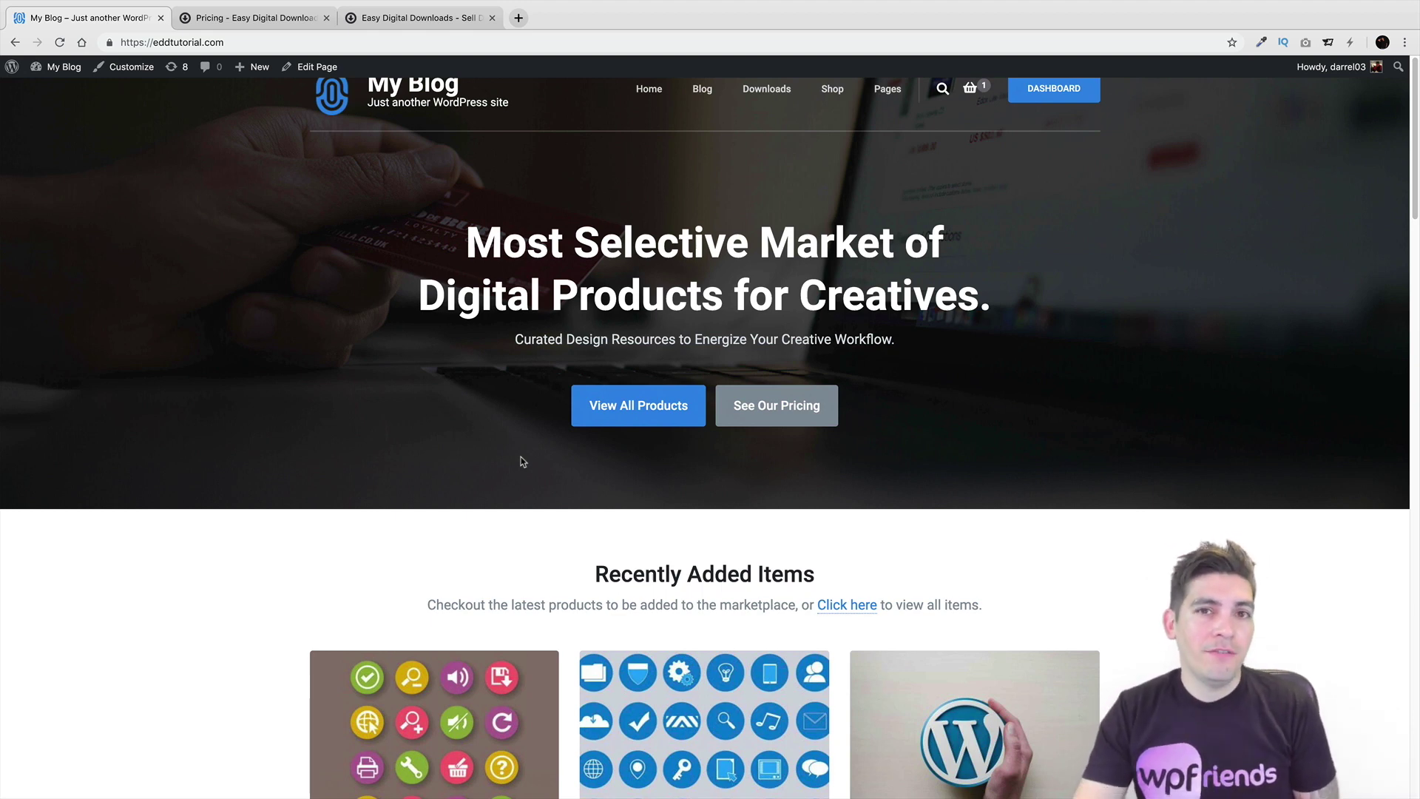
{"action": "scroll", "coordinate": [521, 457], "scroll_direction": "down", "scroll_amount": 2}
{"action": "scroll", "coordinate": [516, 457], "scroll_direction": "down", "scroll_amount": 1}
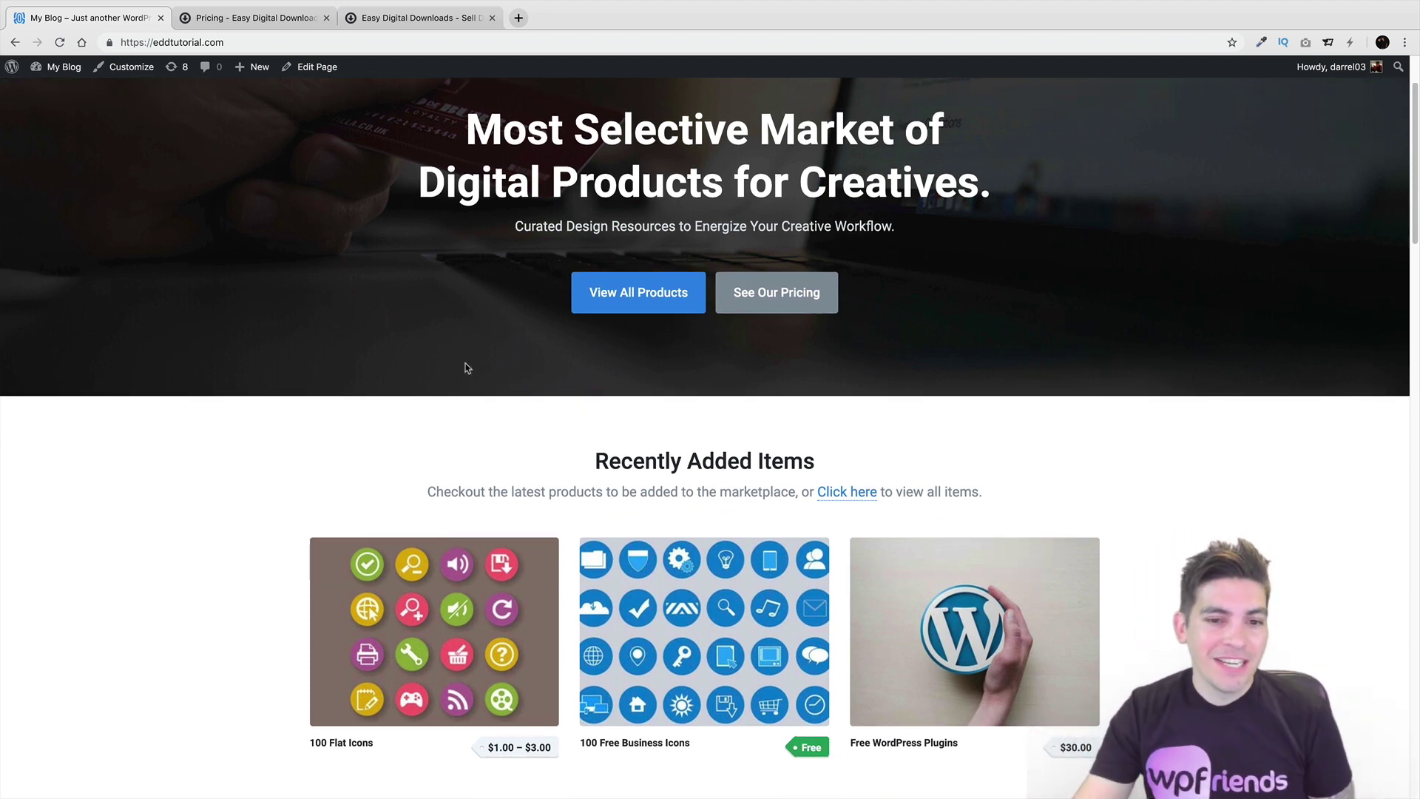
{"action": "scroll", "coordinate": [469, 373], "scroll_direction": "down", "scroll_amount": 1}
{"action": "scroll", "coordinate": [473, 388], "scroll_direction": "down", "scroll_amount": 4}
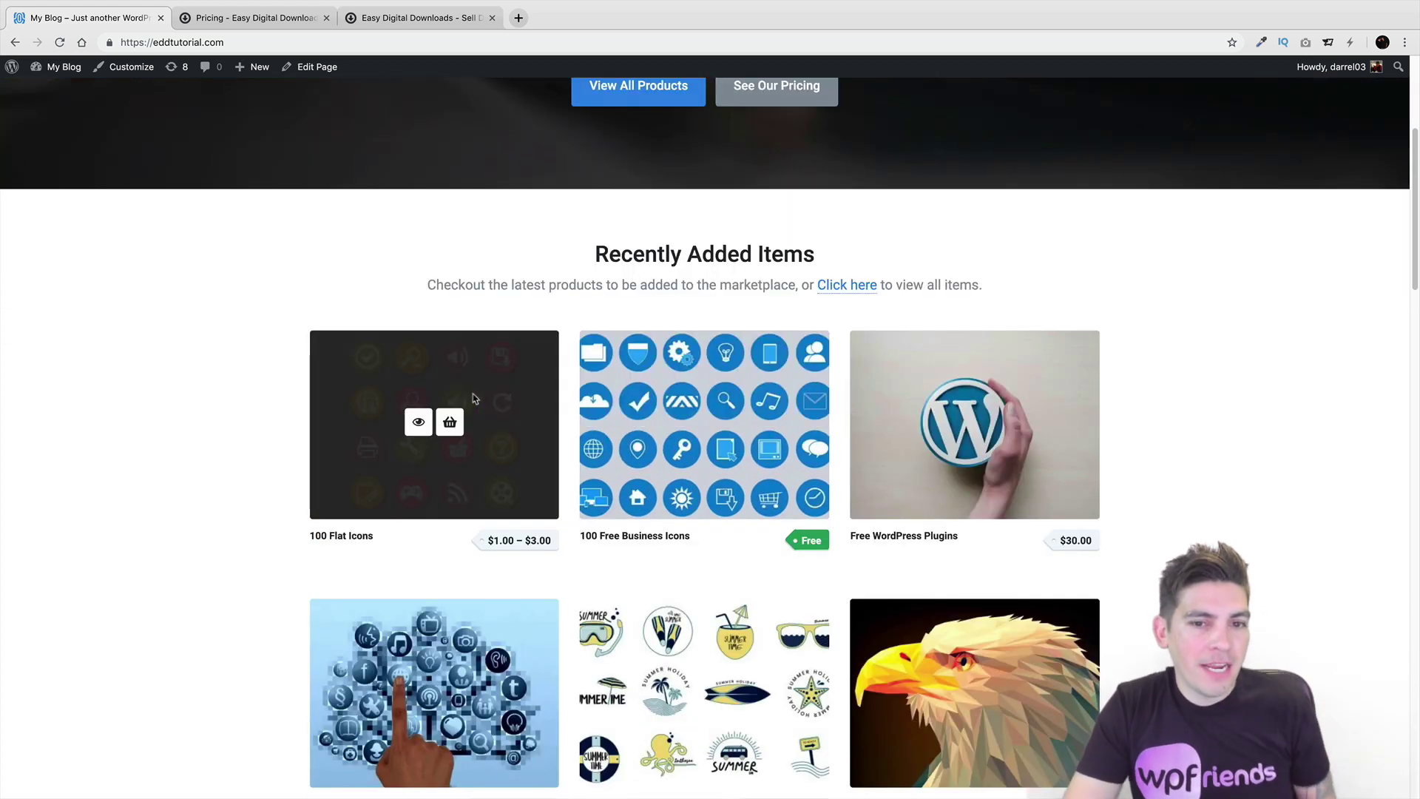
{"action": "mouse_move", "coordinate": [647, 433]}
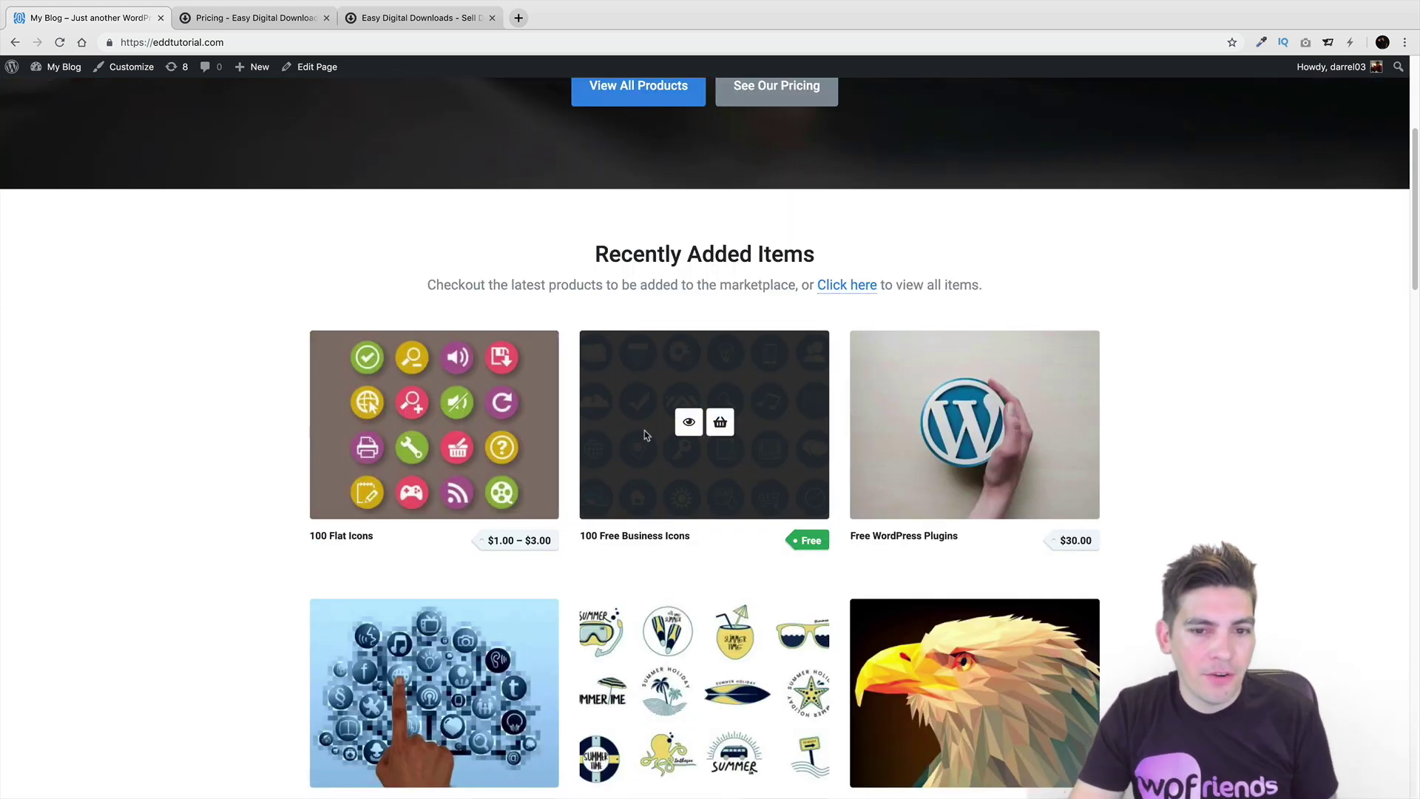
{"action": "left_click", "coordinate": [720, 425]}
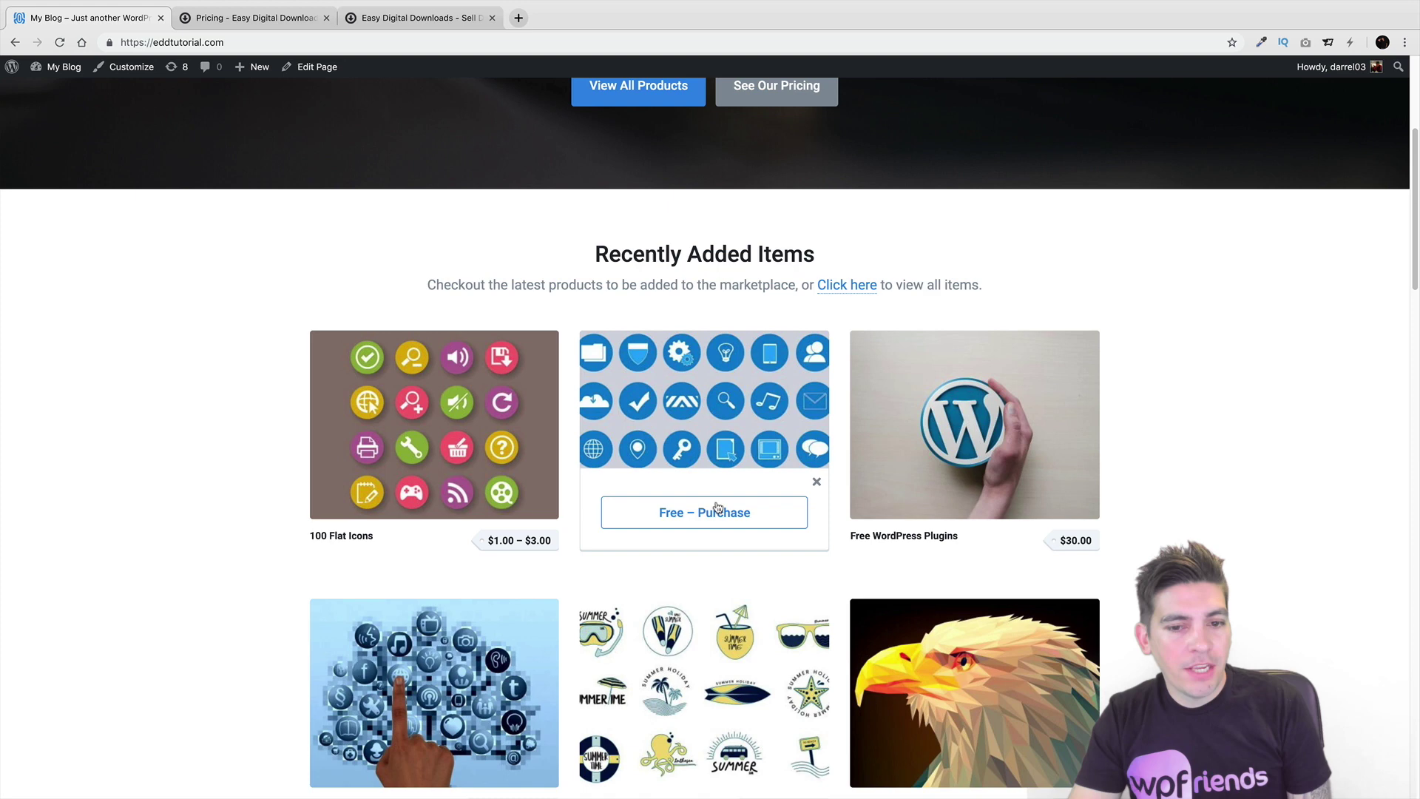
{"action": "left_click", "coordinate": [732, 525]}
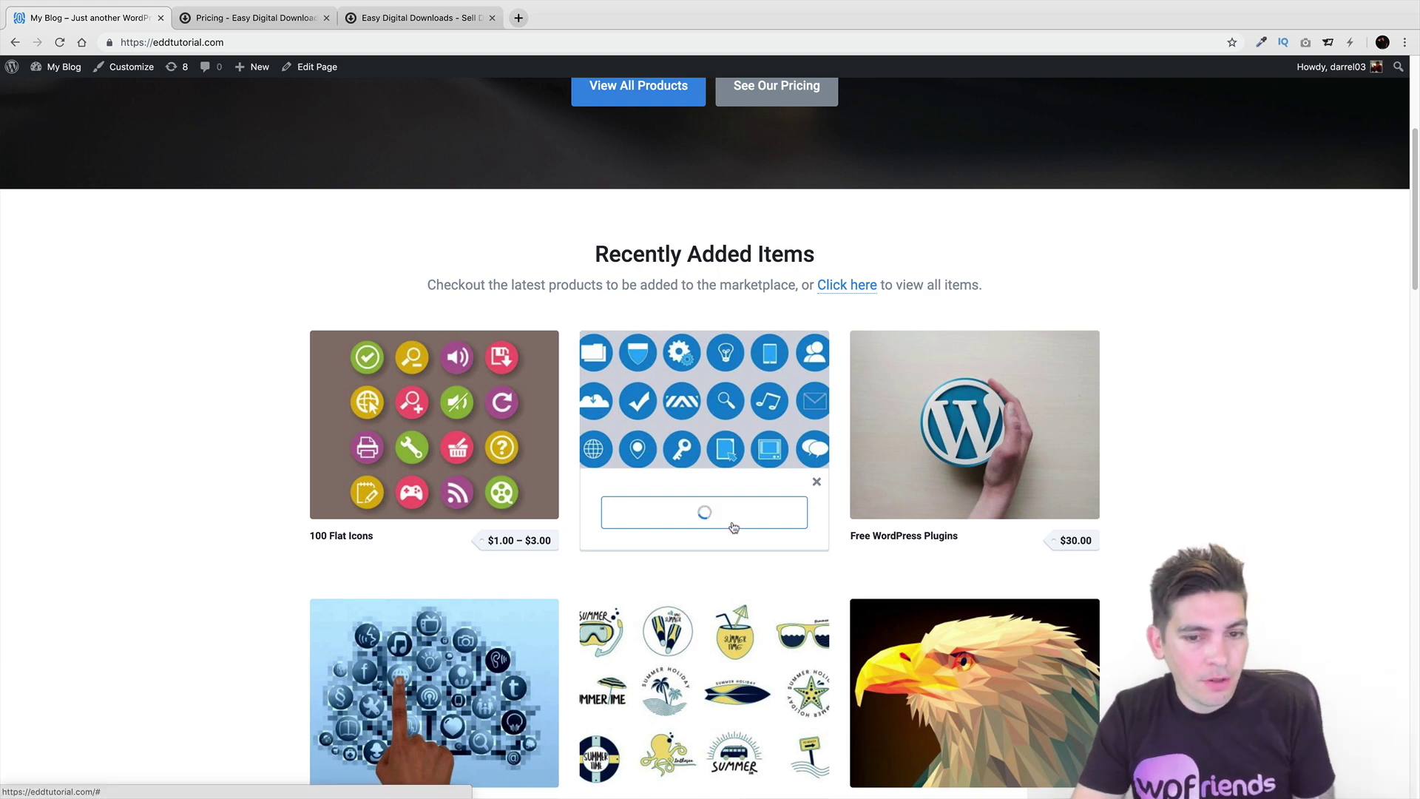
At checkout, remove Free WordPress Plugins so the cart totals $0.00.
{"action": "left_click", "coordinate": [732, 526]}
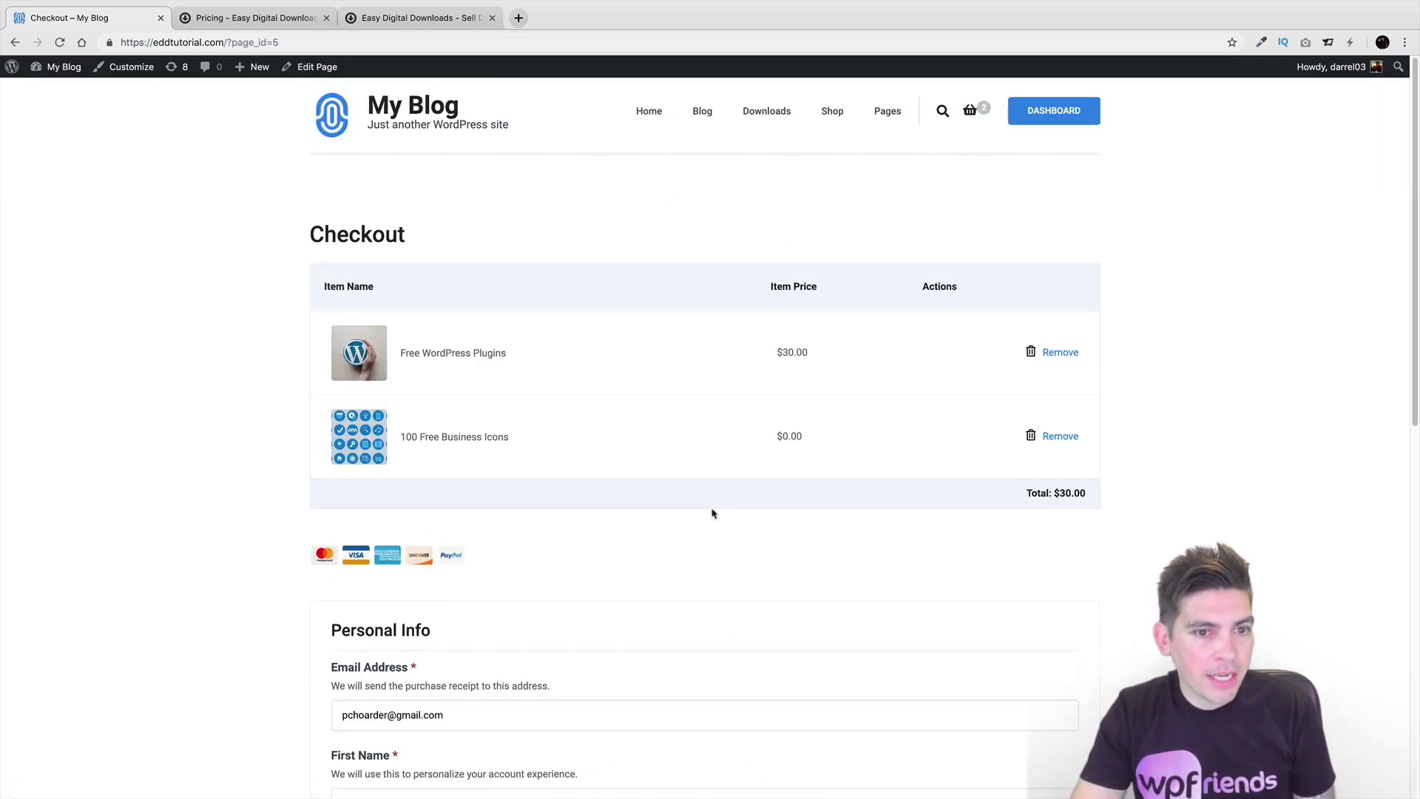
{"action": "left_click", "coordinate": [1061, 352]}
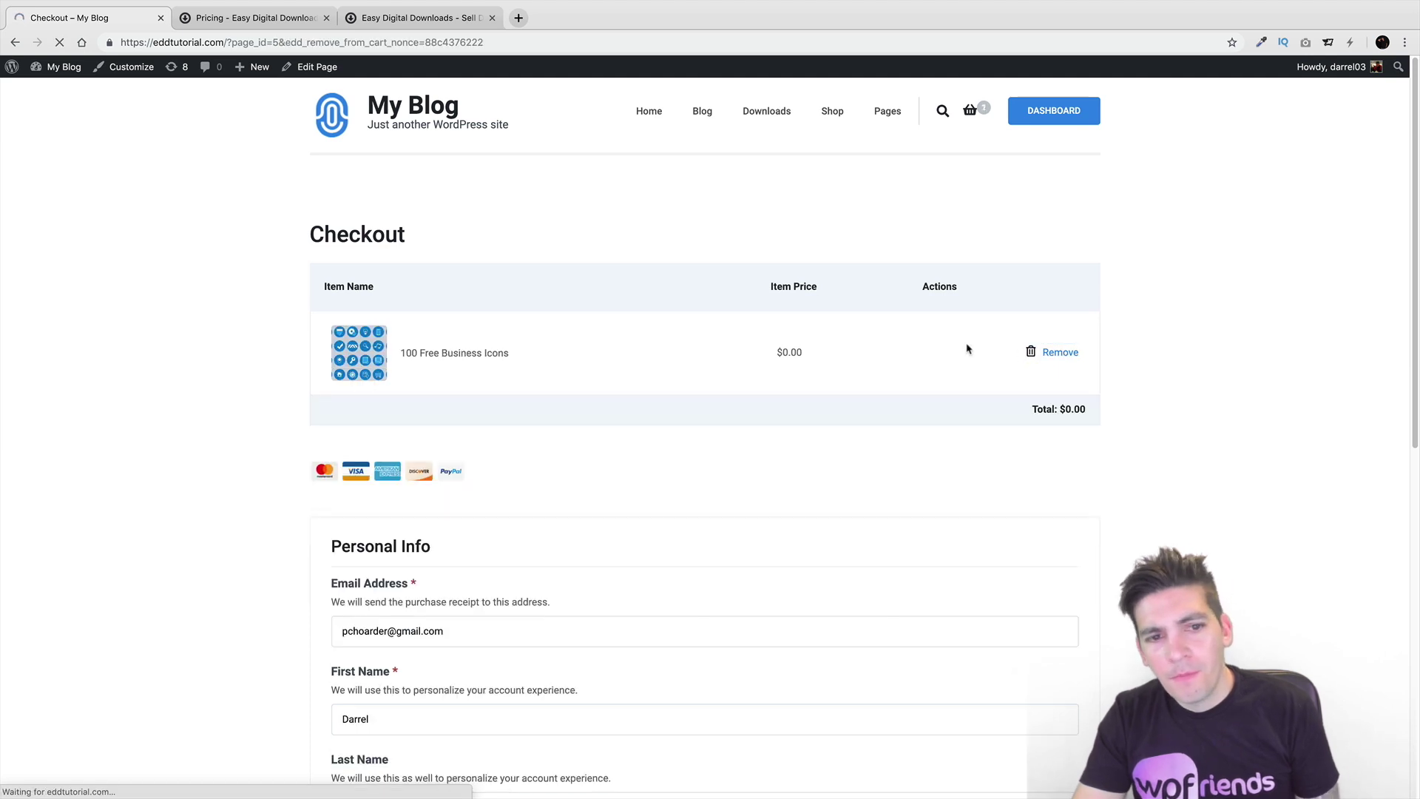
{"action": "scroll", "coordinate": [791, 340], "scroll_direction": "down", "scroll_amount": 1}
{"action": "scroll", "coordinate": [790, 340], "scroll_direction": "down", "scroll_amount": 1}
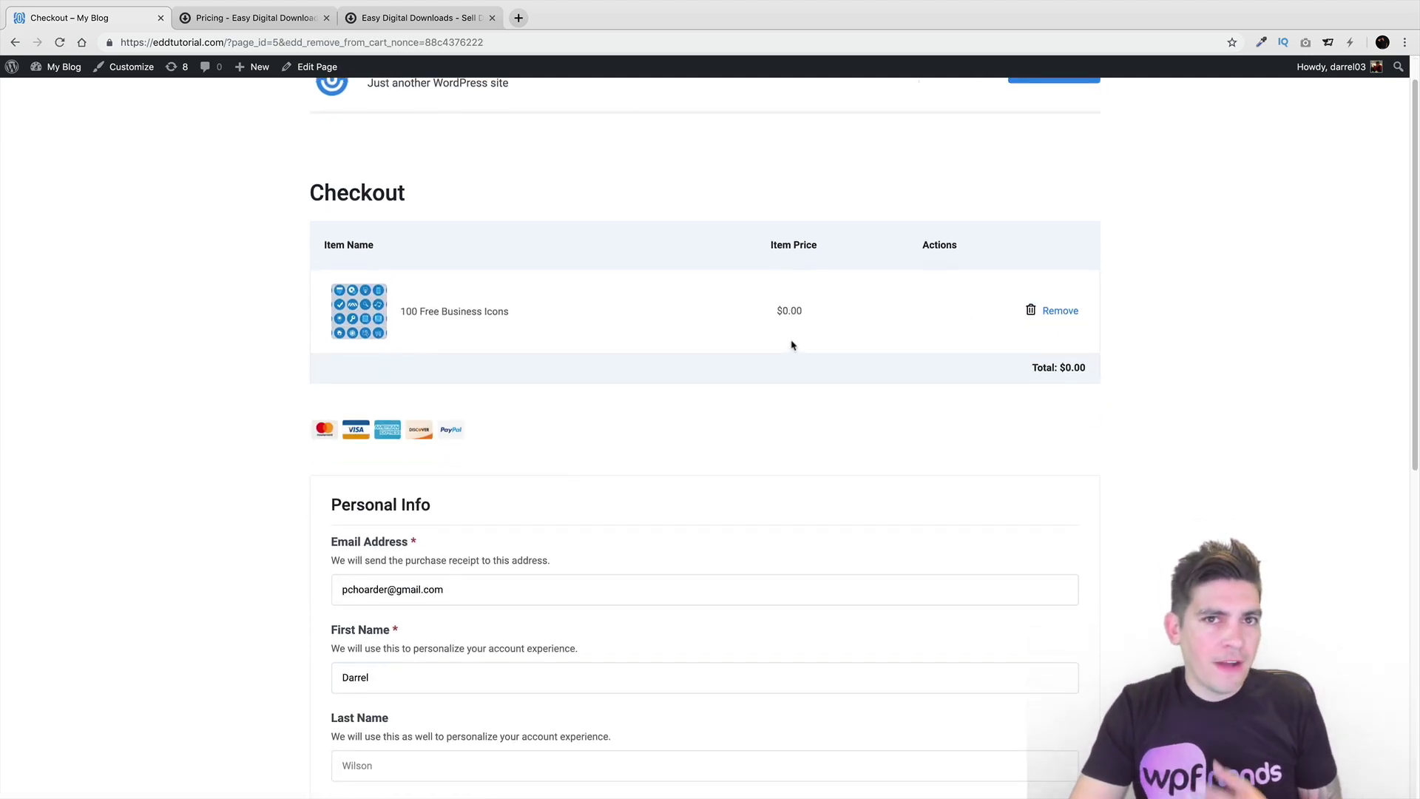
{"action": "scroll", "coordinate": [564, 333], "scroll_direction": "down", "scroll_amount": 3}
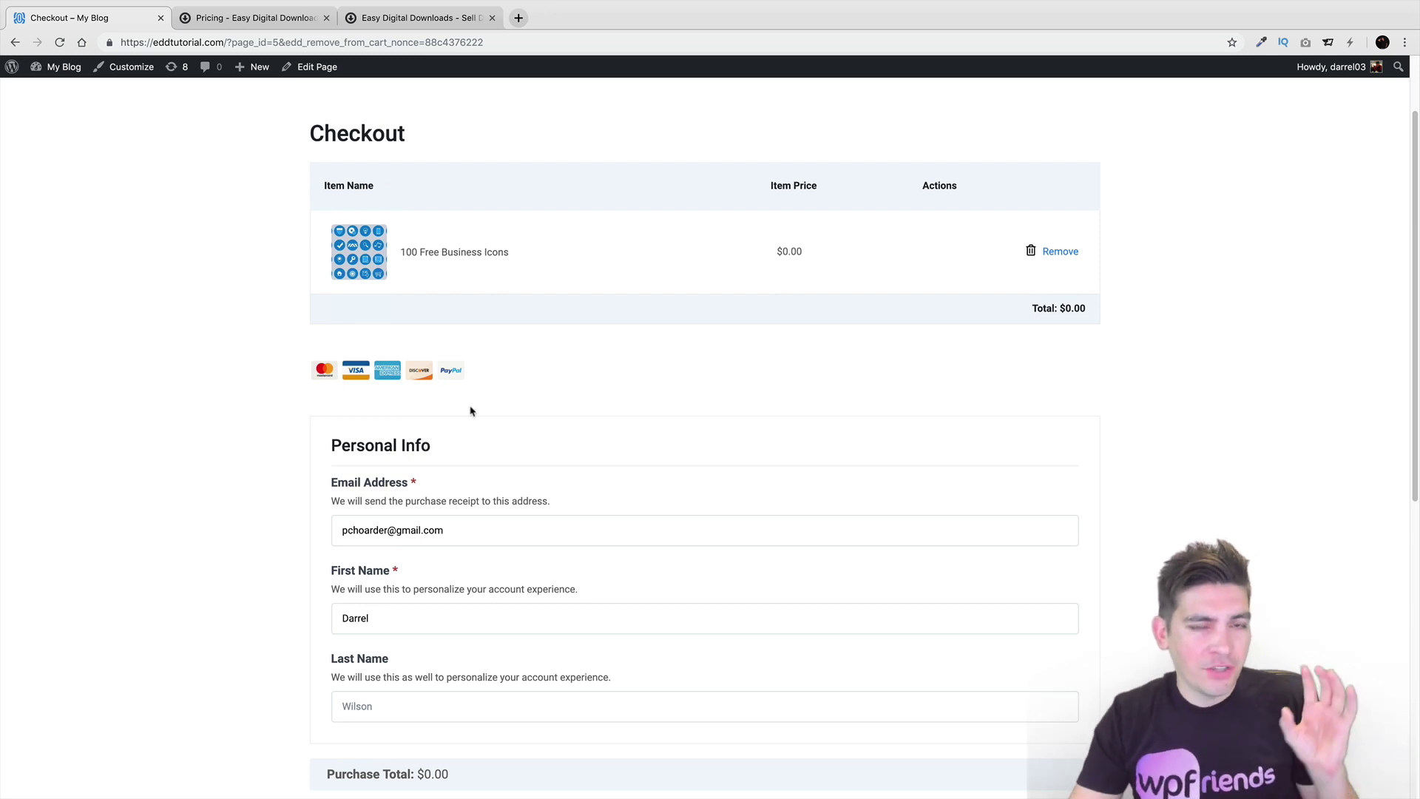
{"action": "scroll", "coordinate": [494, 436], "scroll_direction": "down", "scroll_amount": 6}
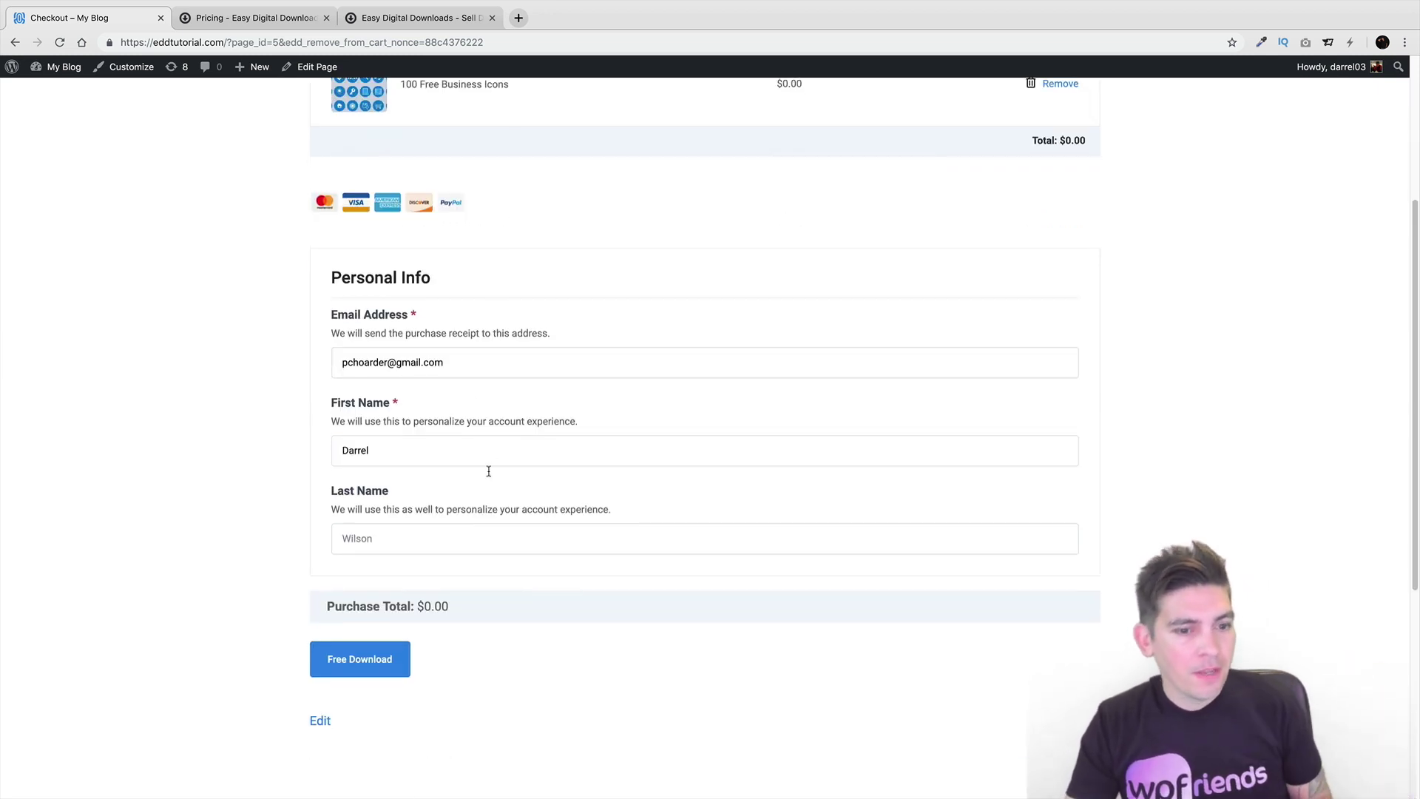
Complete the free $0.00 order and view the purchased Free Image file from the confirmation.
{"action": "left_click", "coordinate": [380, 663]}
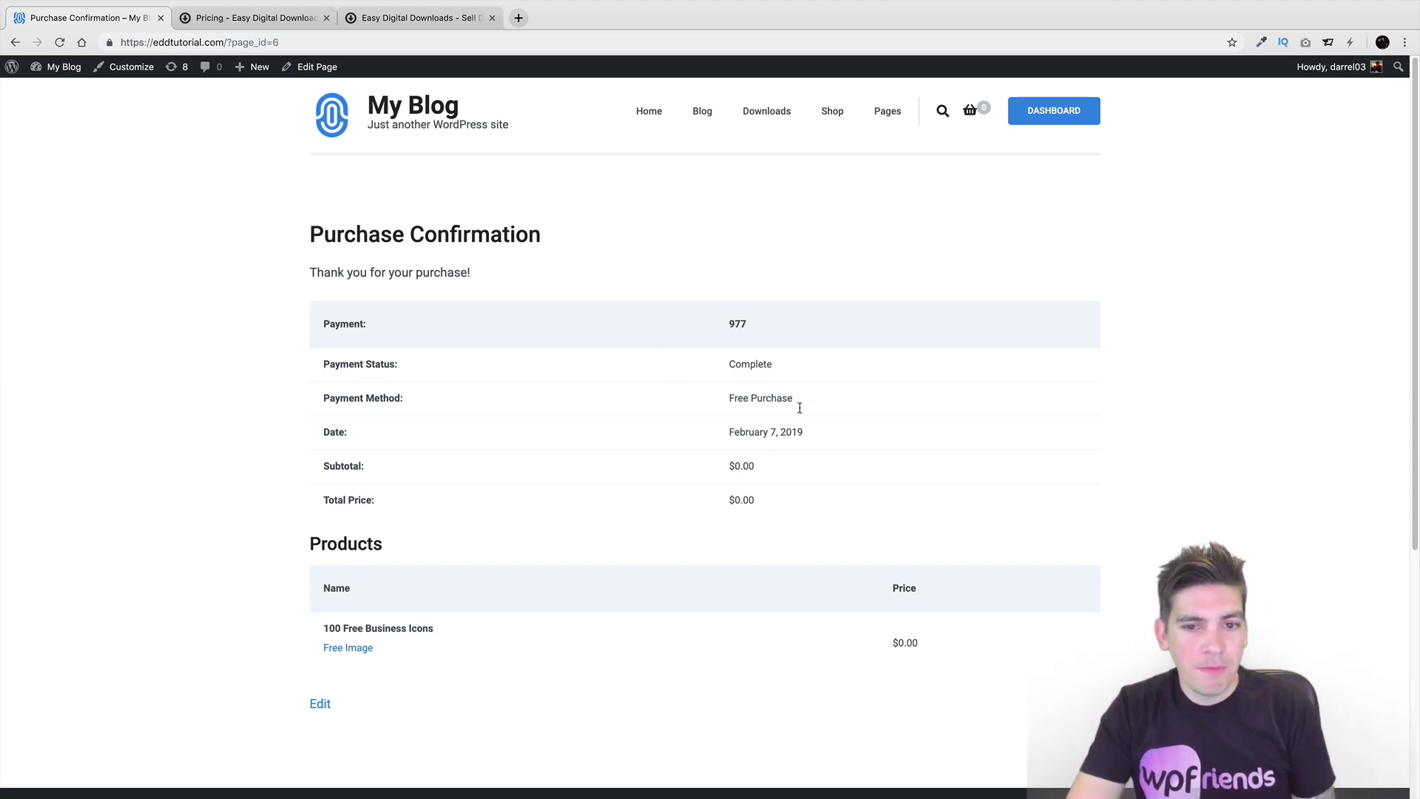
{"action": "scroll", "coordinate": [735, 421], "scroll_direction": "down", "scroll_amount": 1}
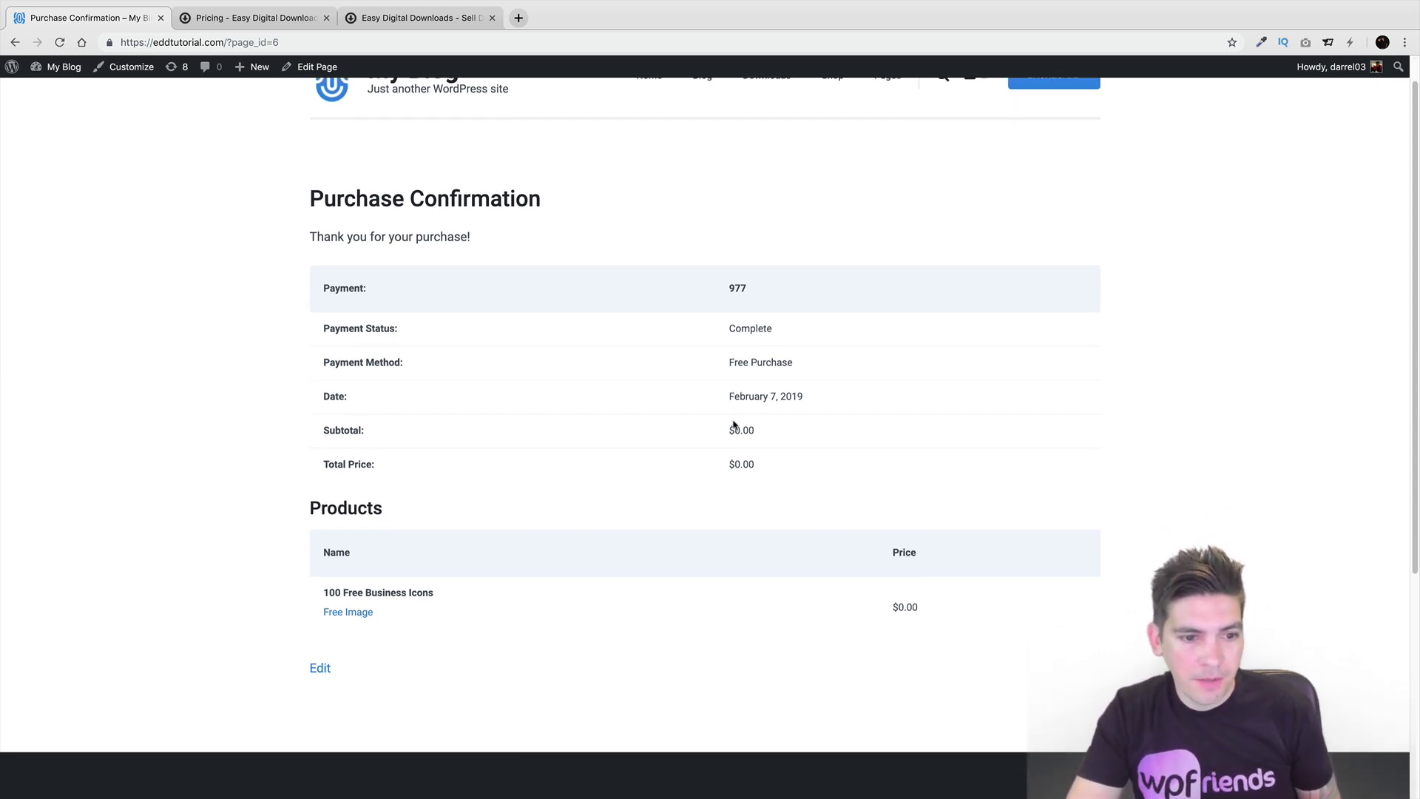
{"action": "left_click", "coordinate": [337, 608]}
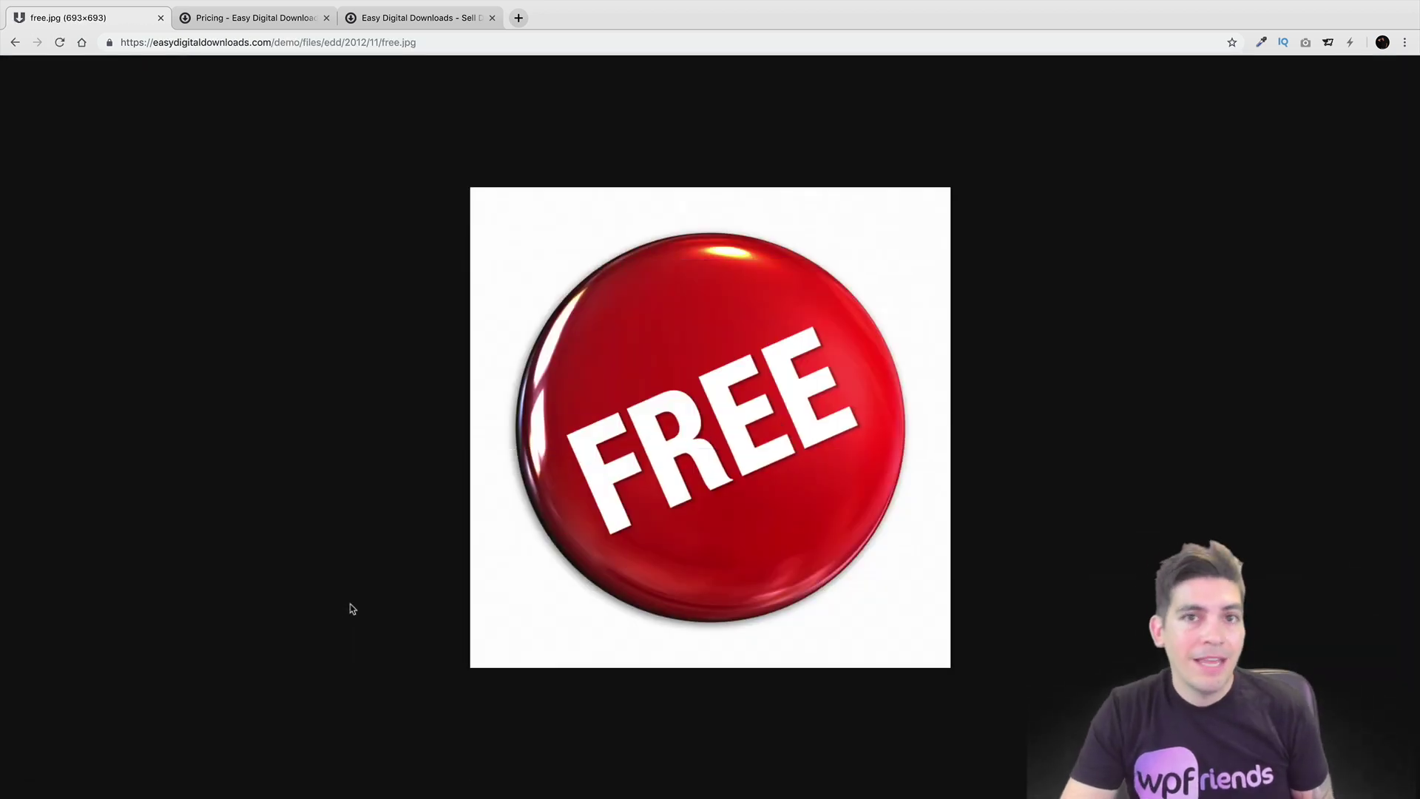
{"action": "left_click", "coordinate": [12, 42]}
{"action": "left_click", "coordinate": [37, 43]}
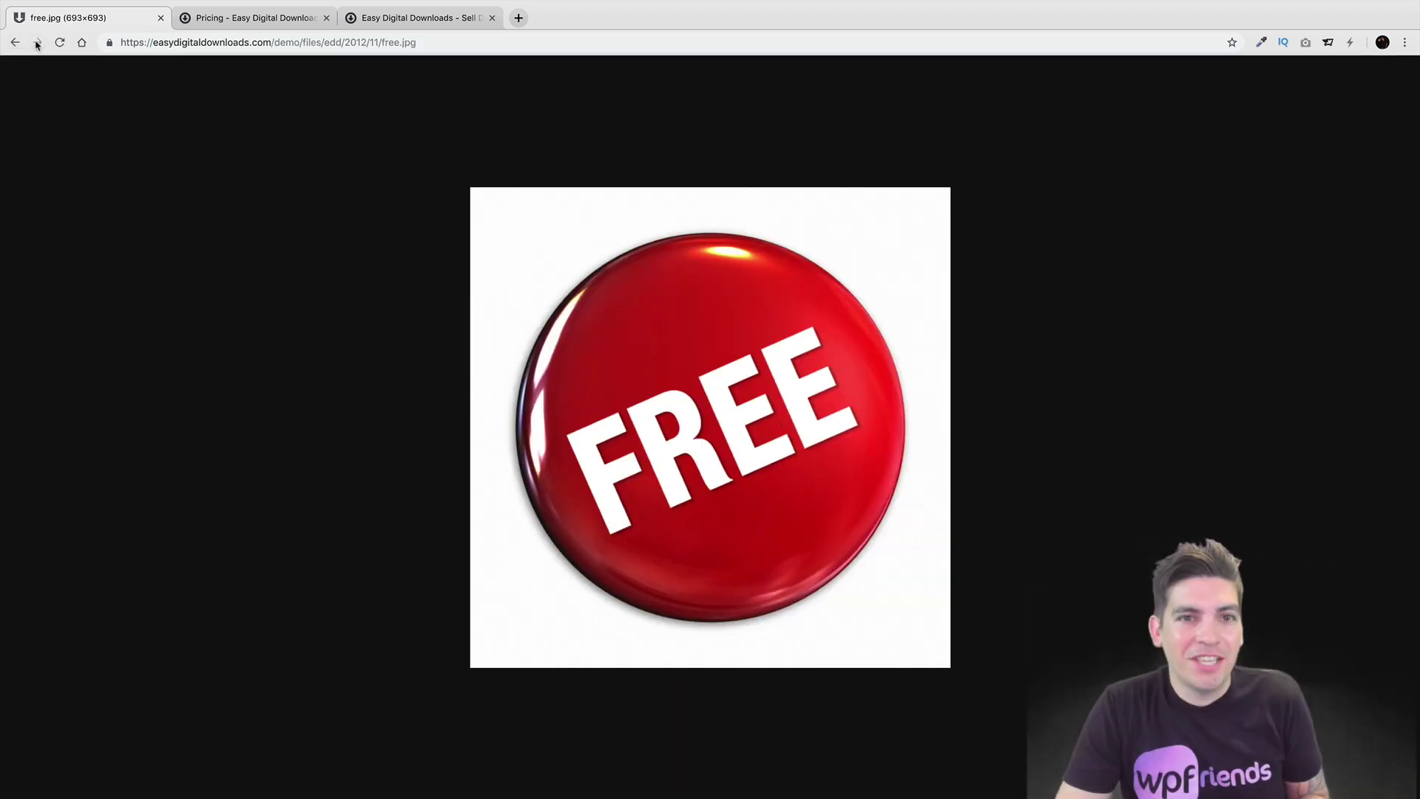
{"action": "left_click", "coordinate": [14, 44]}
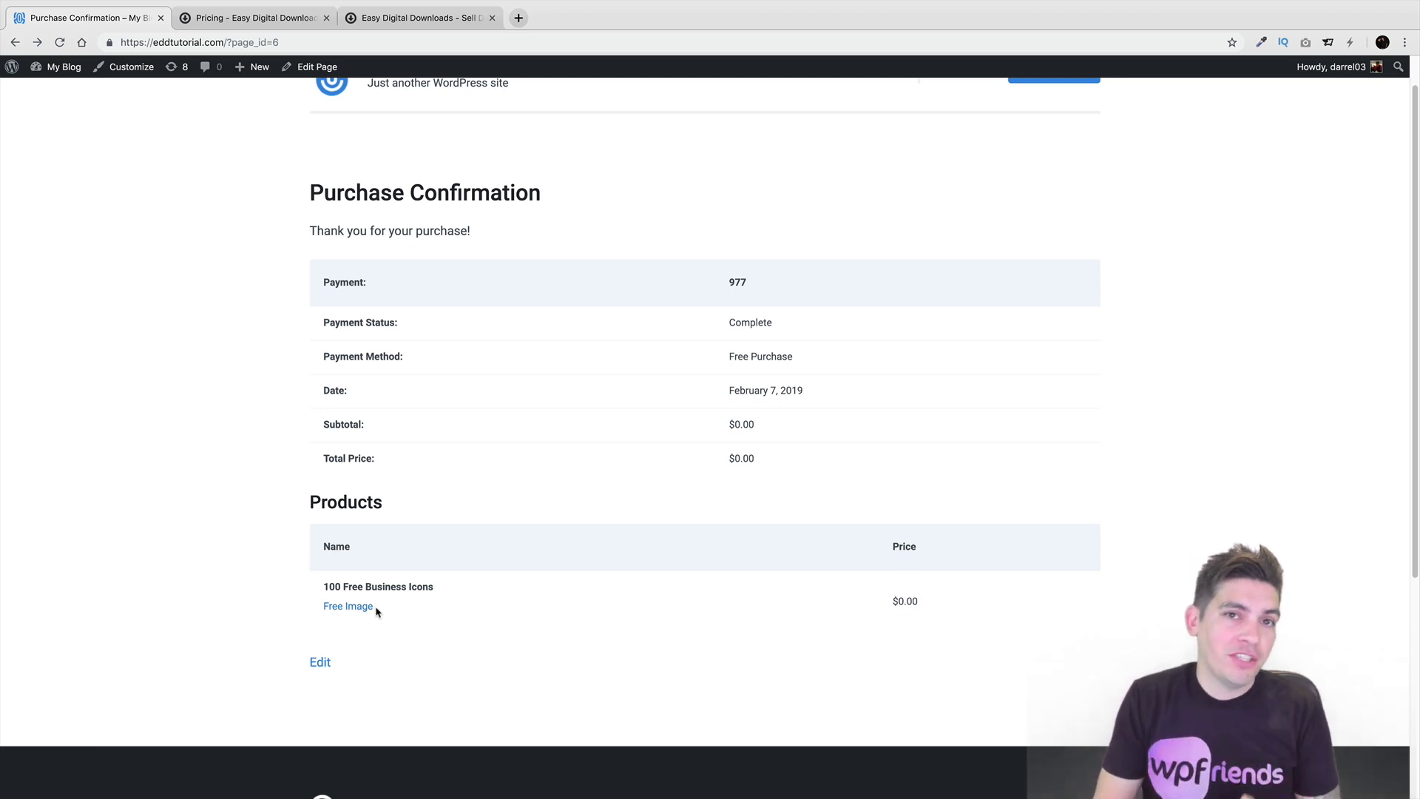
{"action": "scroll", "coordinate": [382, 589], "scroll_direction": "up", "scroll_amount": 1}
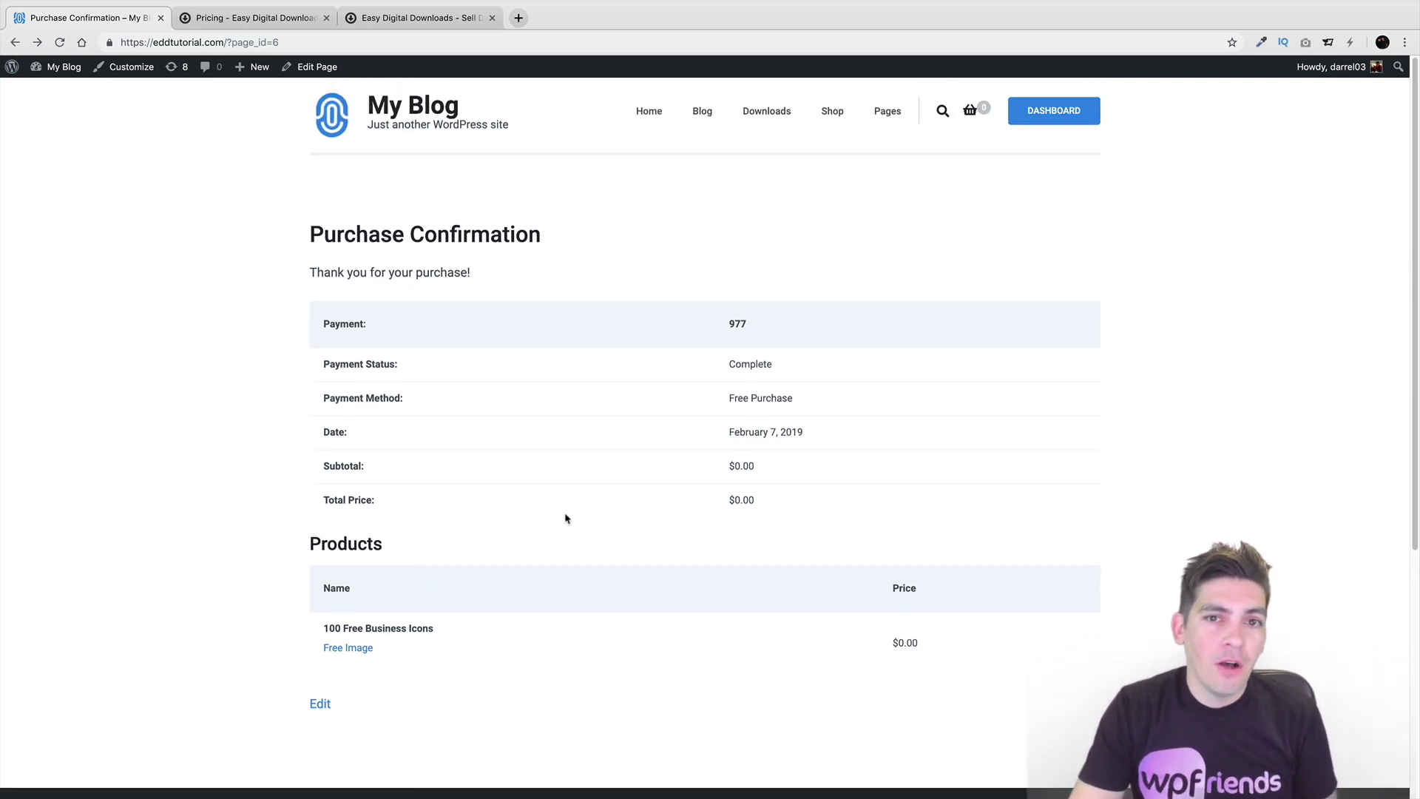
Open the customer account dashboard and scroll through it.
{"action": "left_click", "coordinate": [1060, 122]}
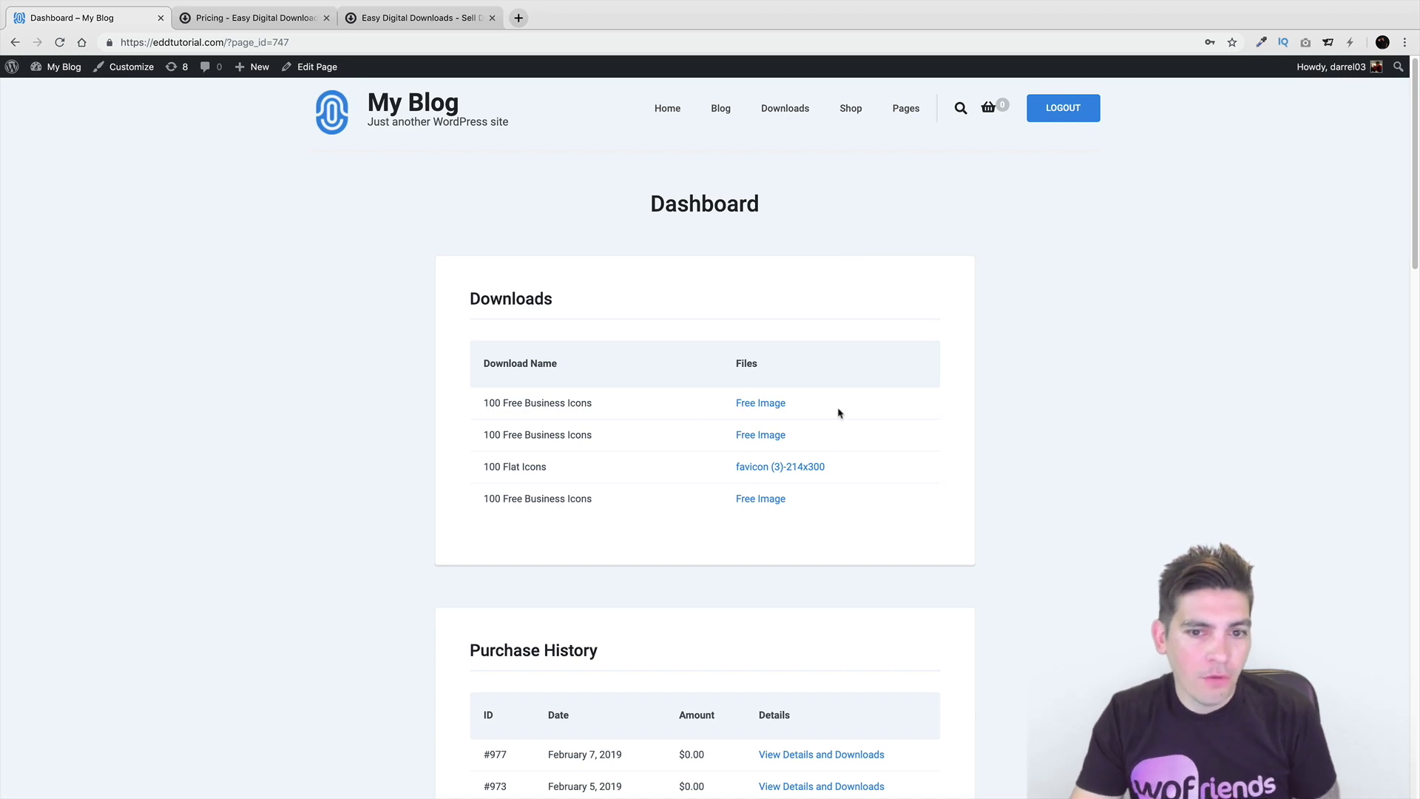
{"action": "scroll", "coordinate": [816, 414], "scroll_direction": "down", "scroll_amount": 1}
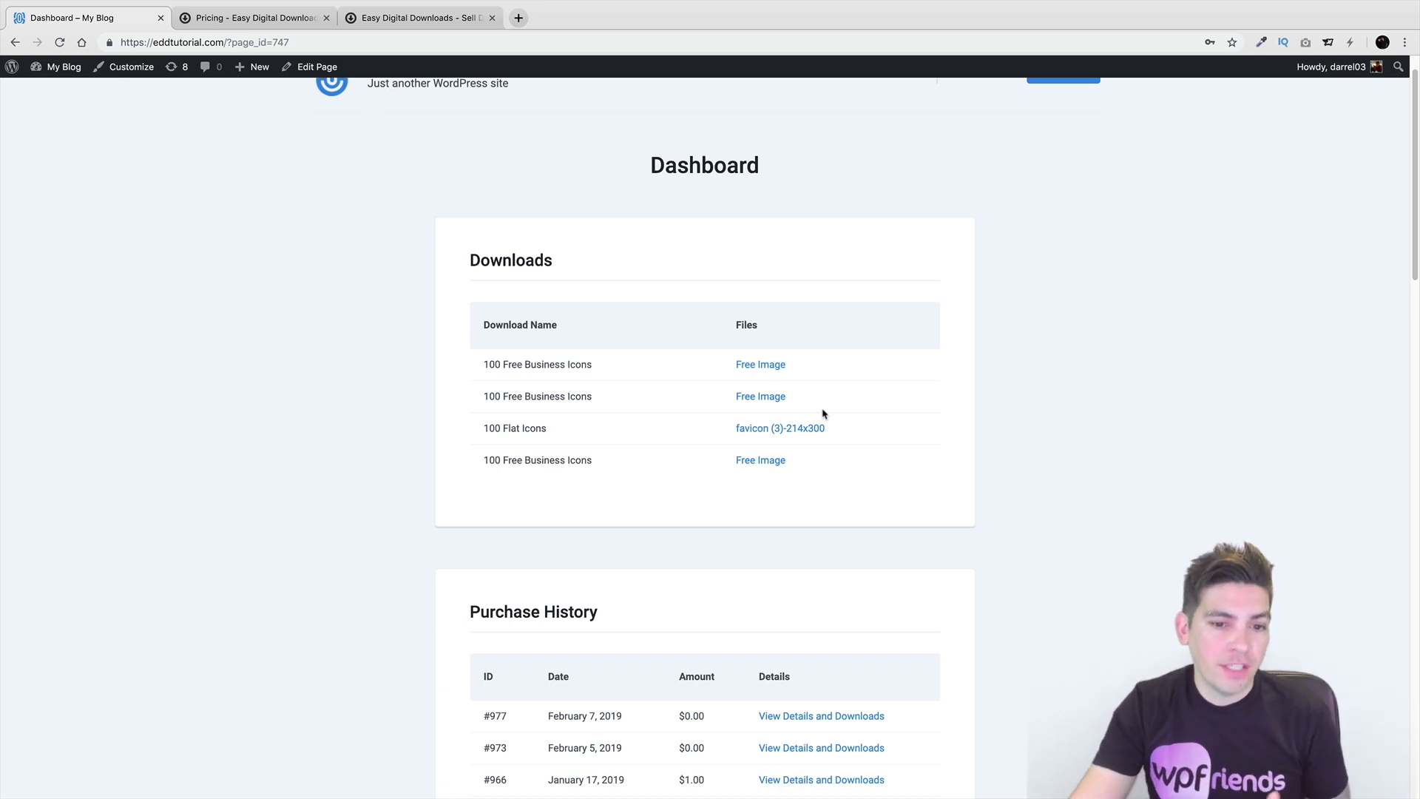
{"action": "scroll", "coordinate": [823, 414], "scroll_direction": "down", "scroll_amount": 5}
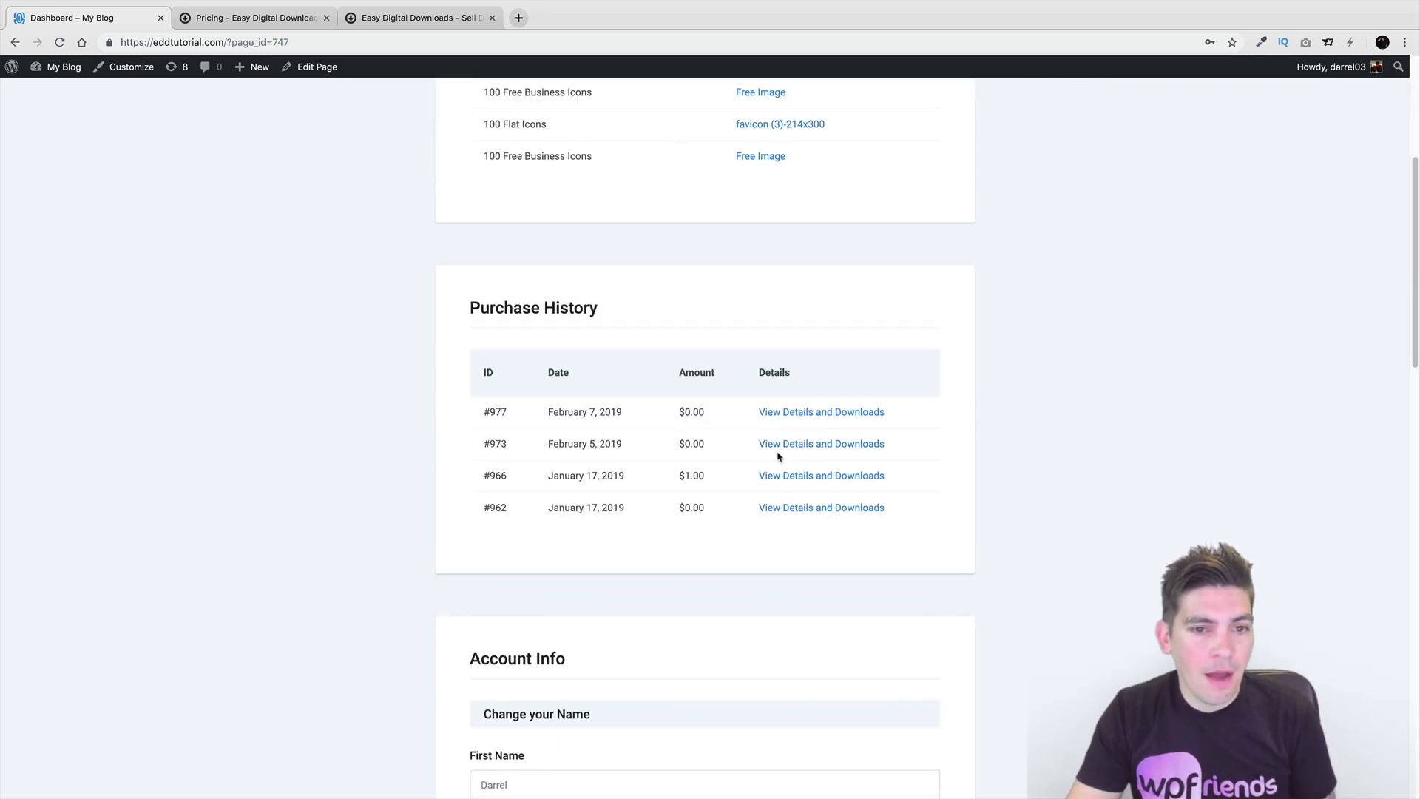
{"action": "scroll", "coordinate": [703, 388], "scroll_direction": "down", "scroll_amount": 5}
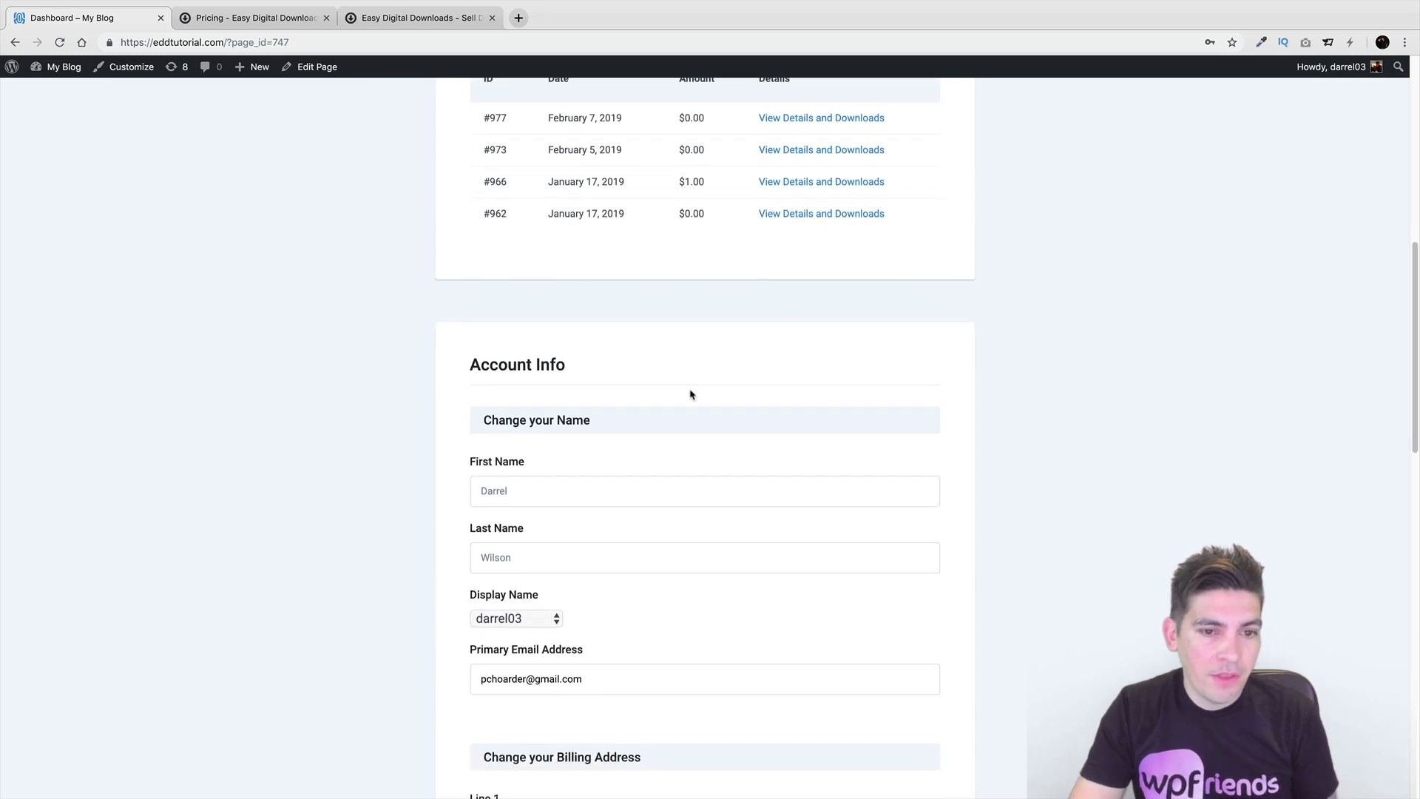
{"action": "scroll", "coordinate": [690, 394], "scroll_direction": "down", "scroll_amount": 10}
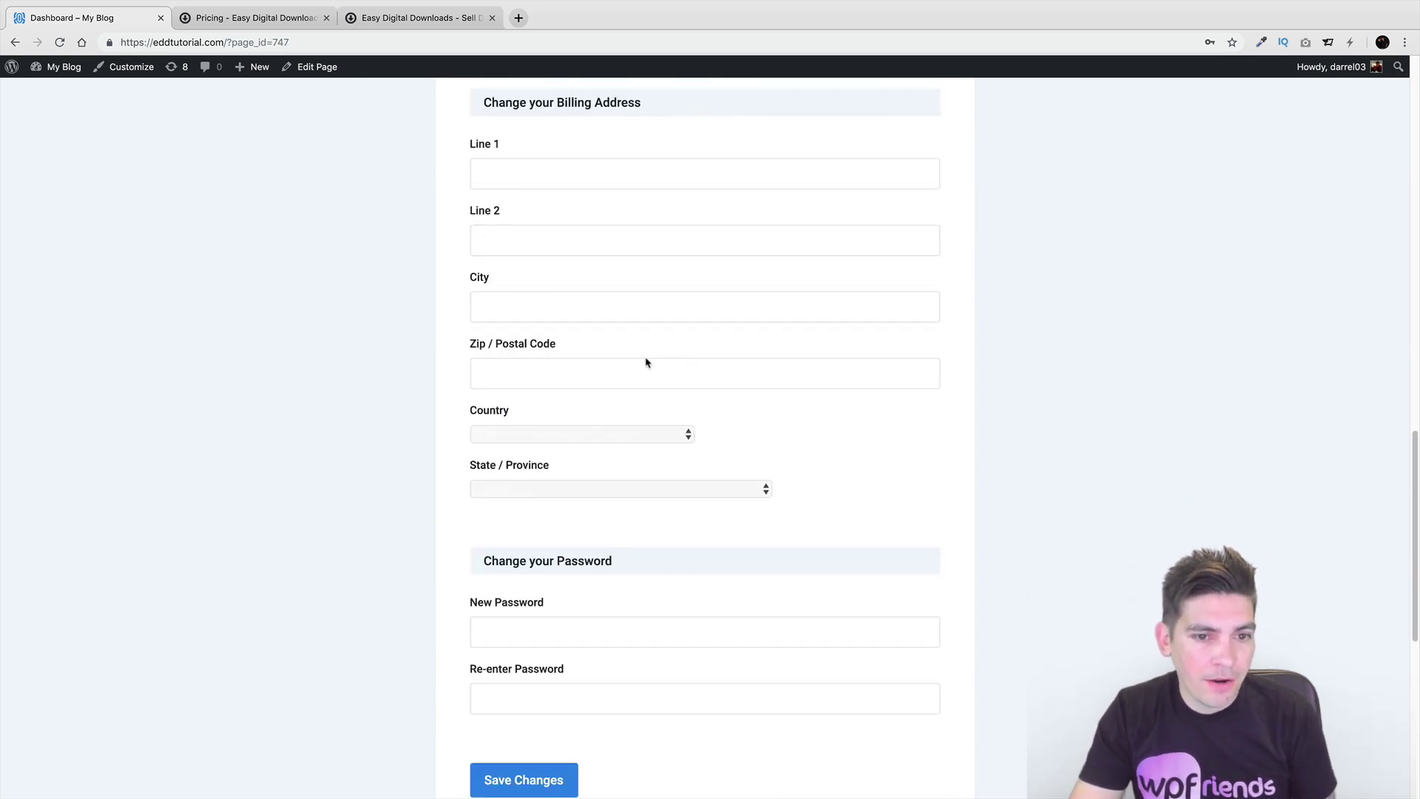
{"action": "scroll", "coordinate": [645, 363], "scroll_direction": "up", "scroll_amount": 20}
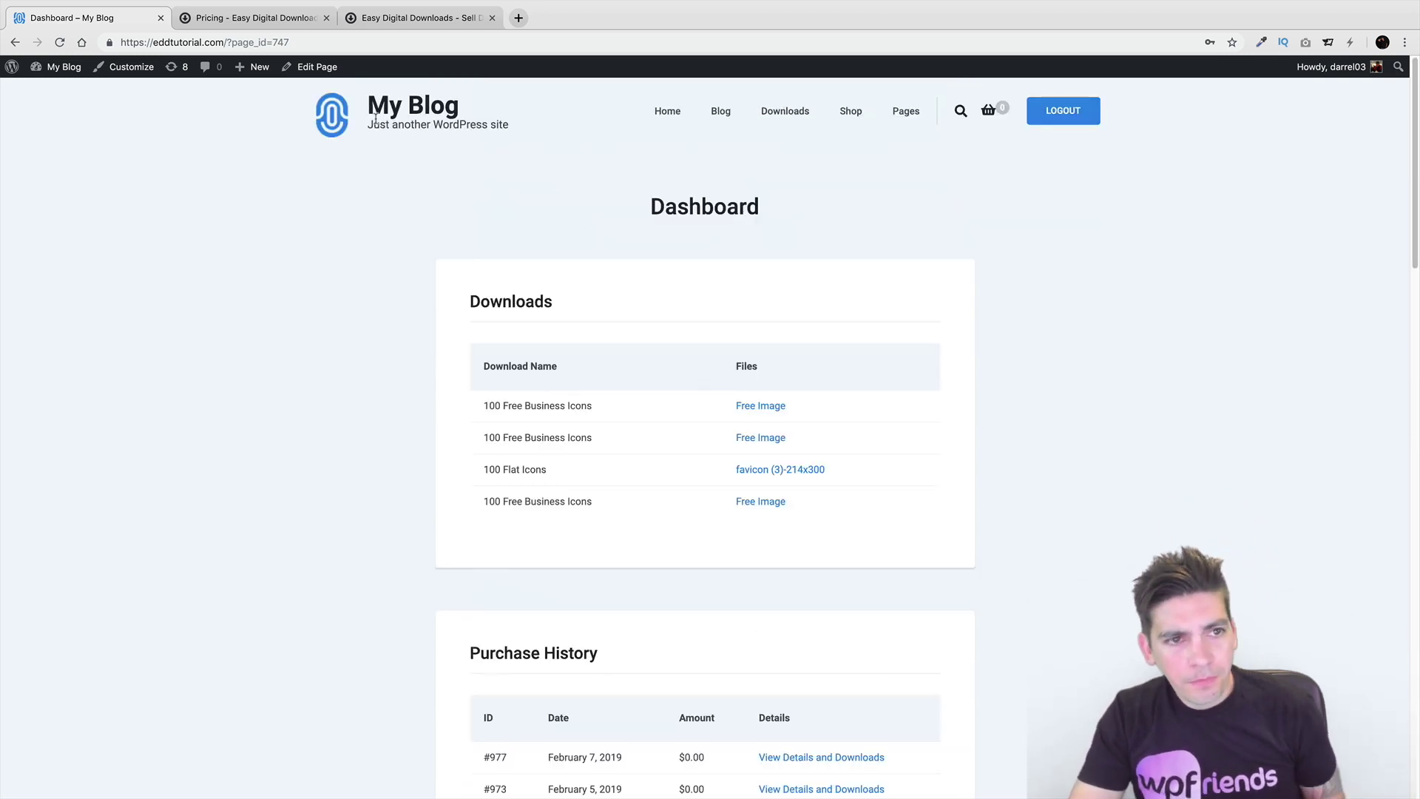
Return to the homepage's Recently Added Items product grid.
{"action": "left_click", "coordinate": [409, 107]}
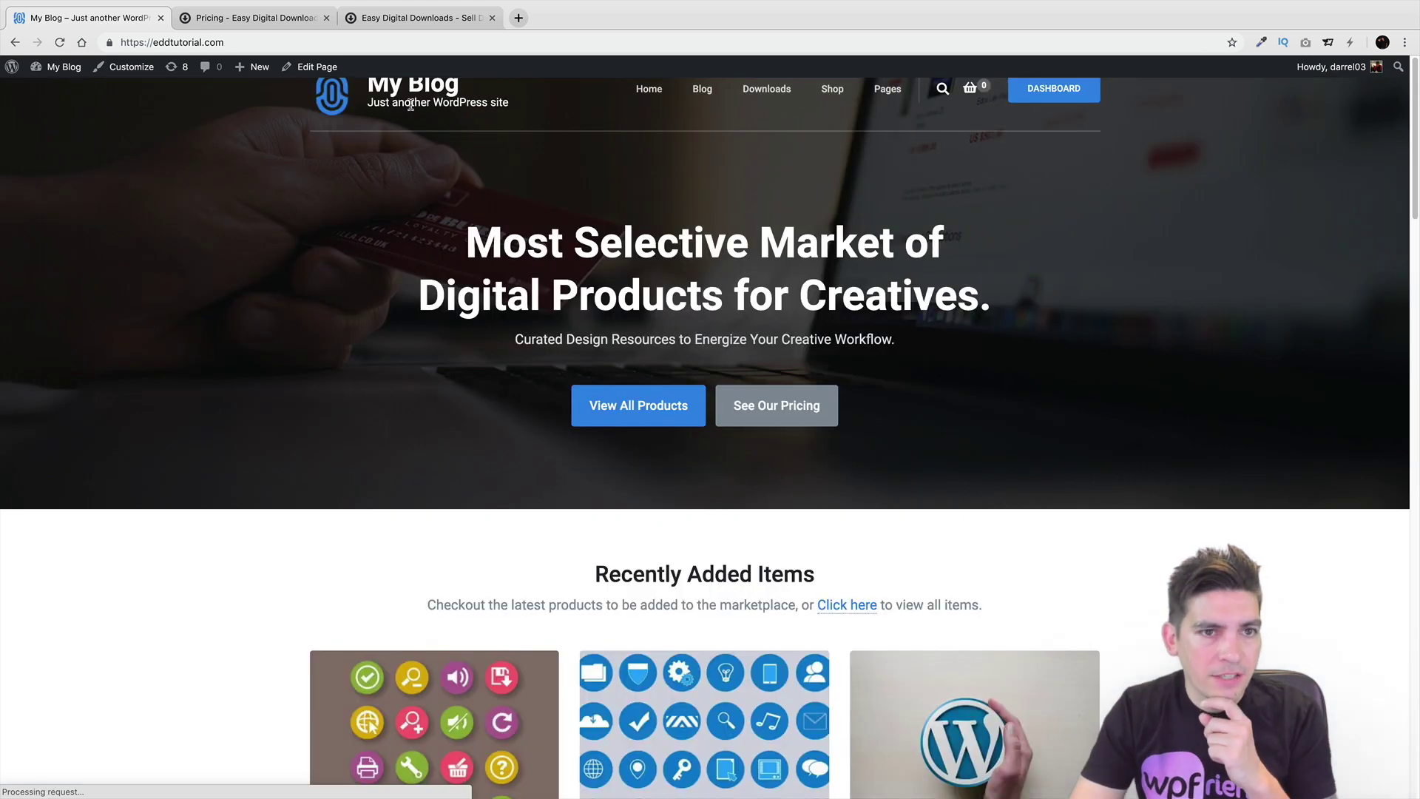
{"action": "scroll", "coordinate": [488, 233], "scroll_direction": "down", "scroll_amount": 6}
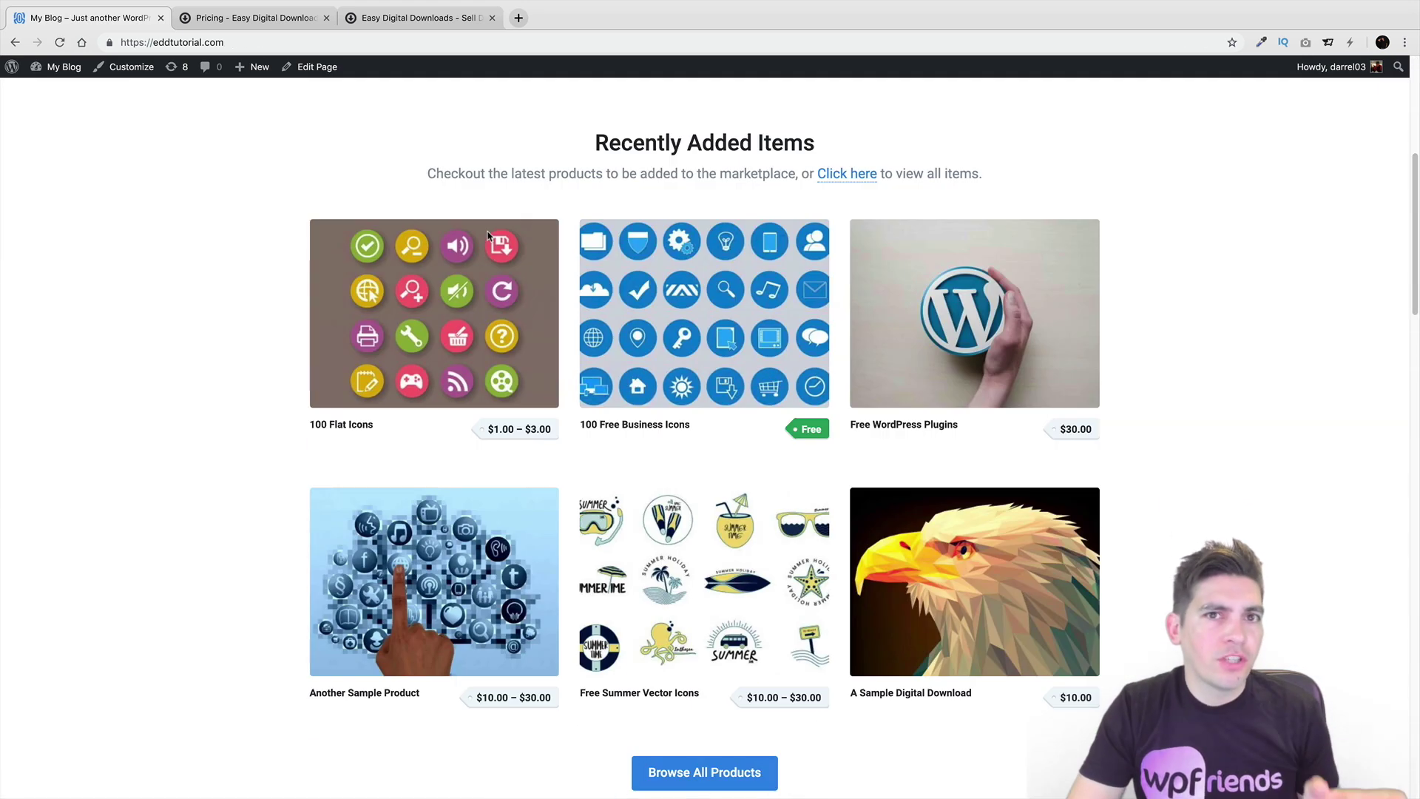
{"action": "mouse_move", "coordinate": [487, 235]}
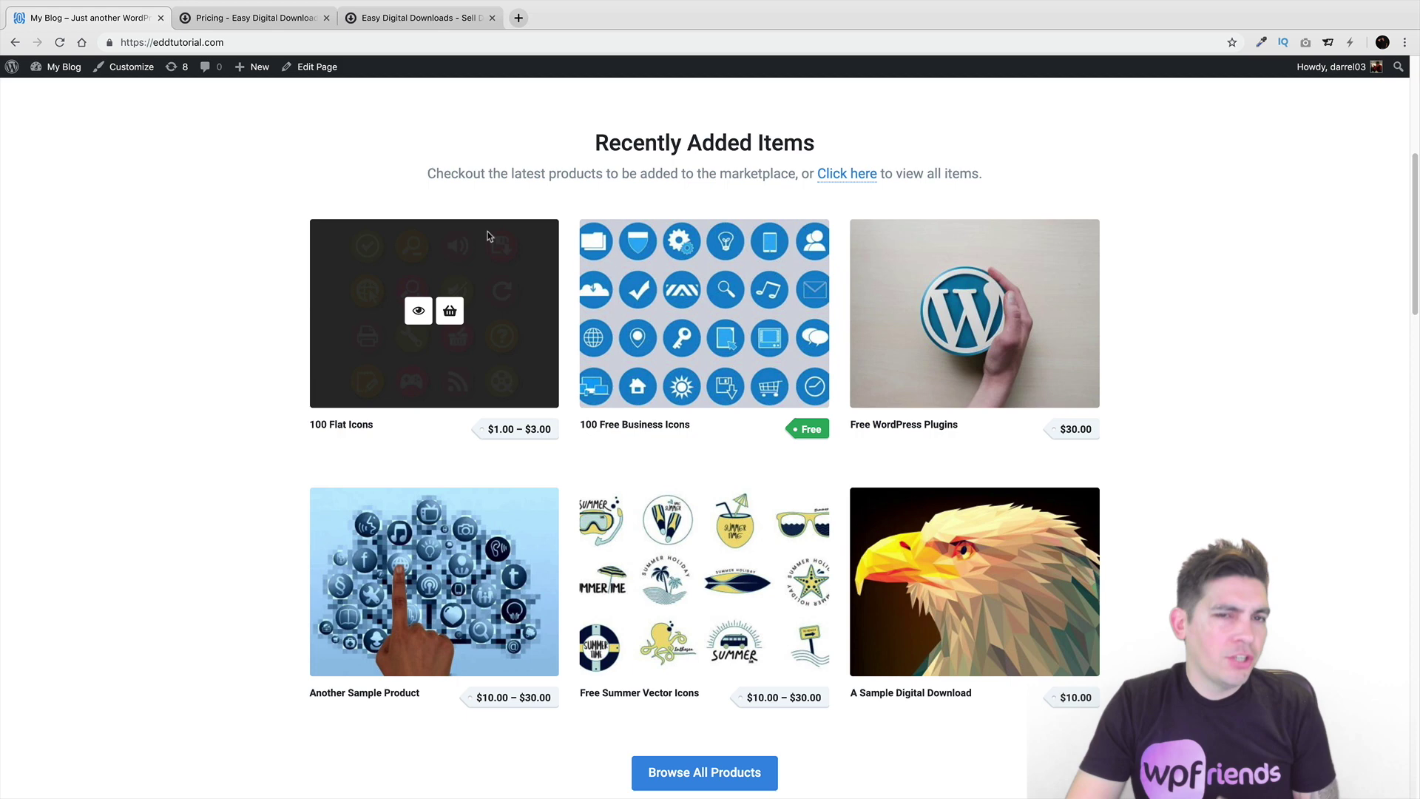
Visit the admin Dashboard, All Downloads and Customers pages, ending on the empty Discount Codes list.
{"action": "mouse_move", "coordinate": [61, 68]}
{"action": "left_click", "coordinate": [63, 94]}
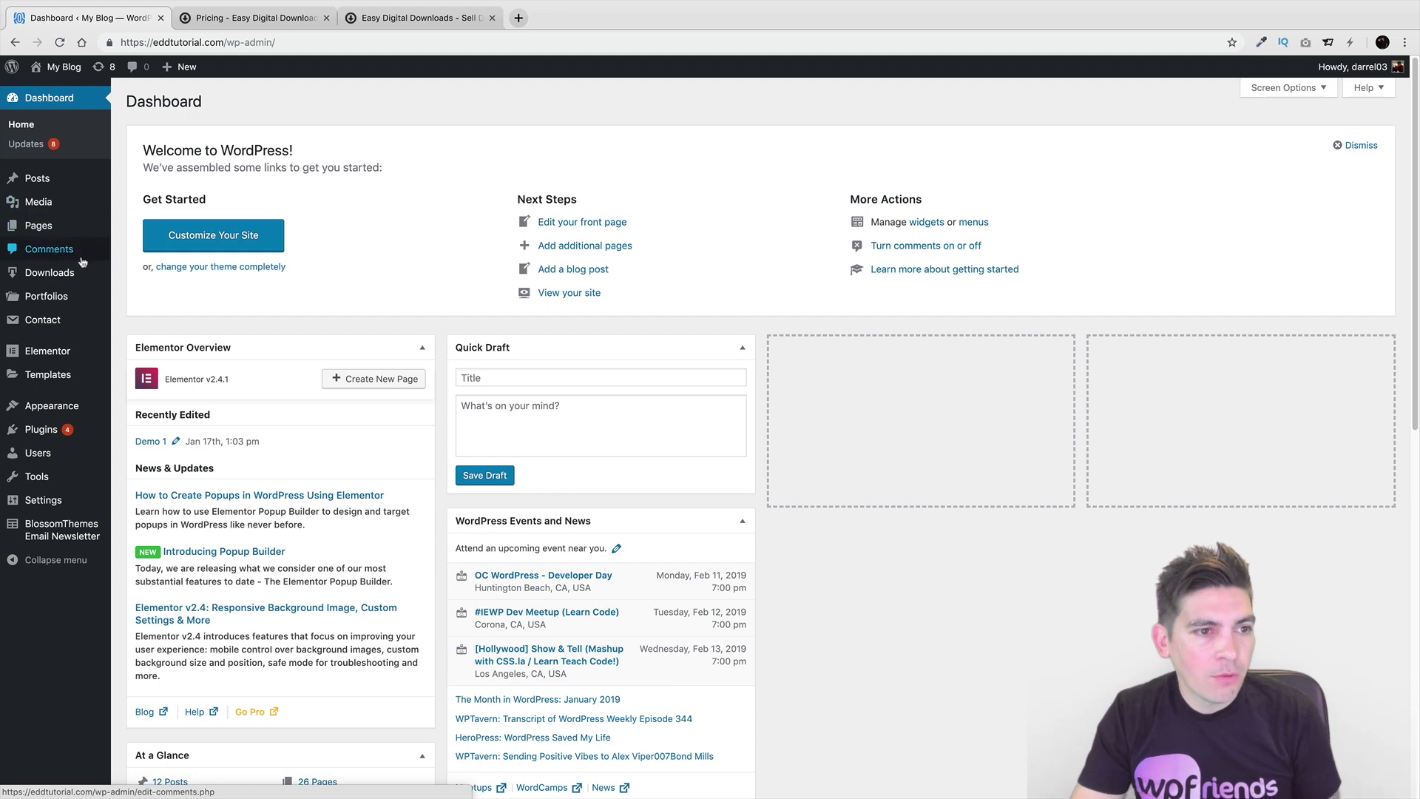
{"action": "mouse_move", "coordinate": [82, 268]}
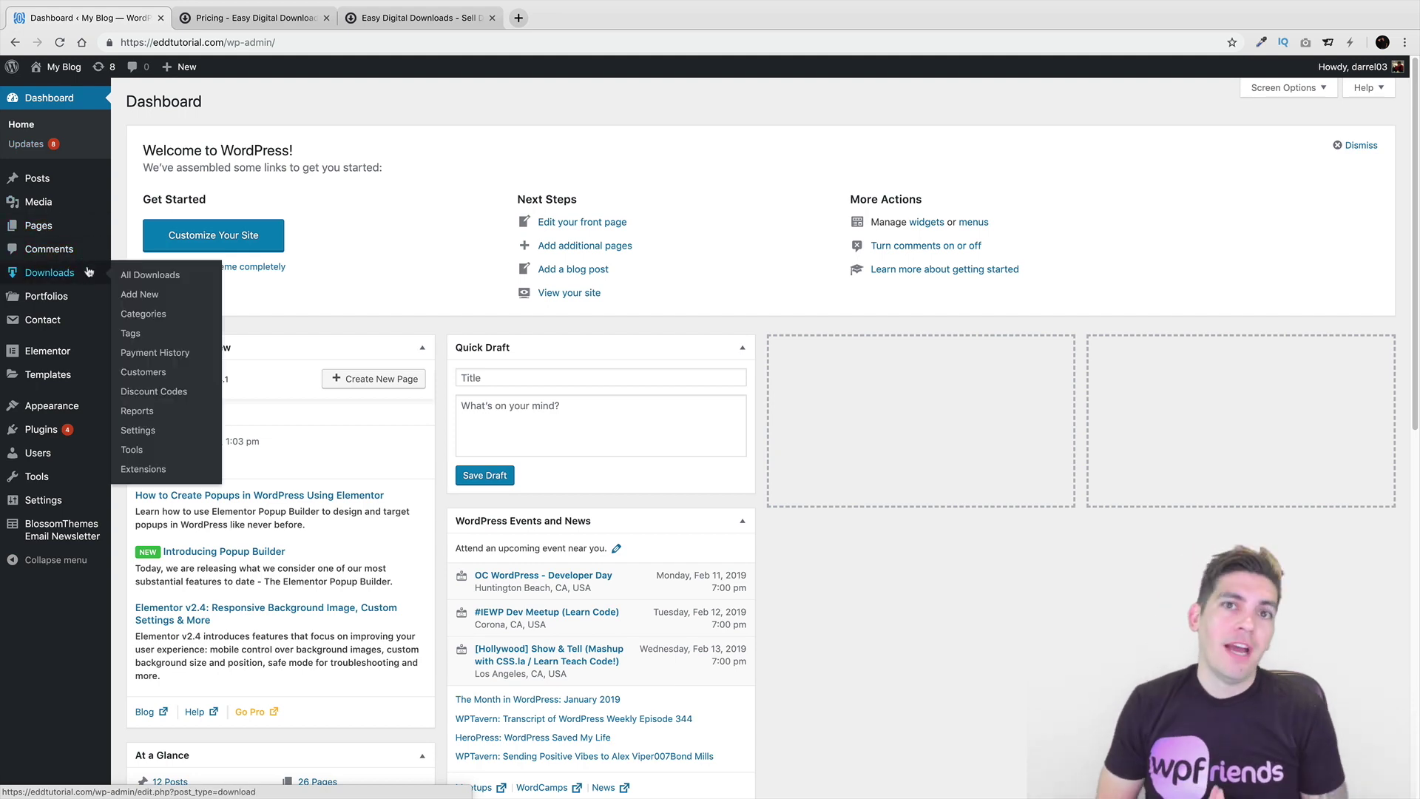
{"action": "left_click", "coordinate": [142, 275]}
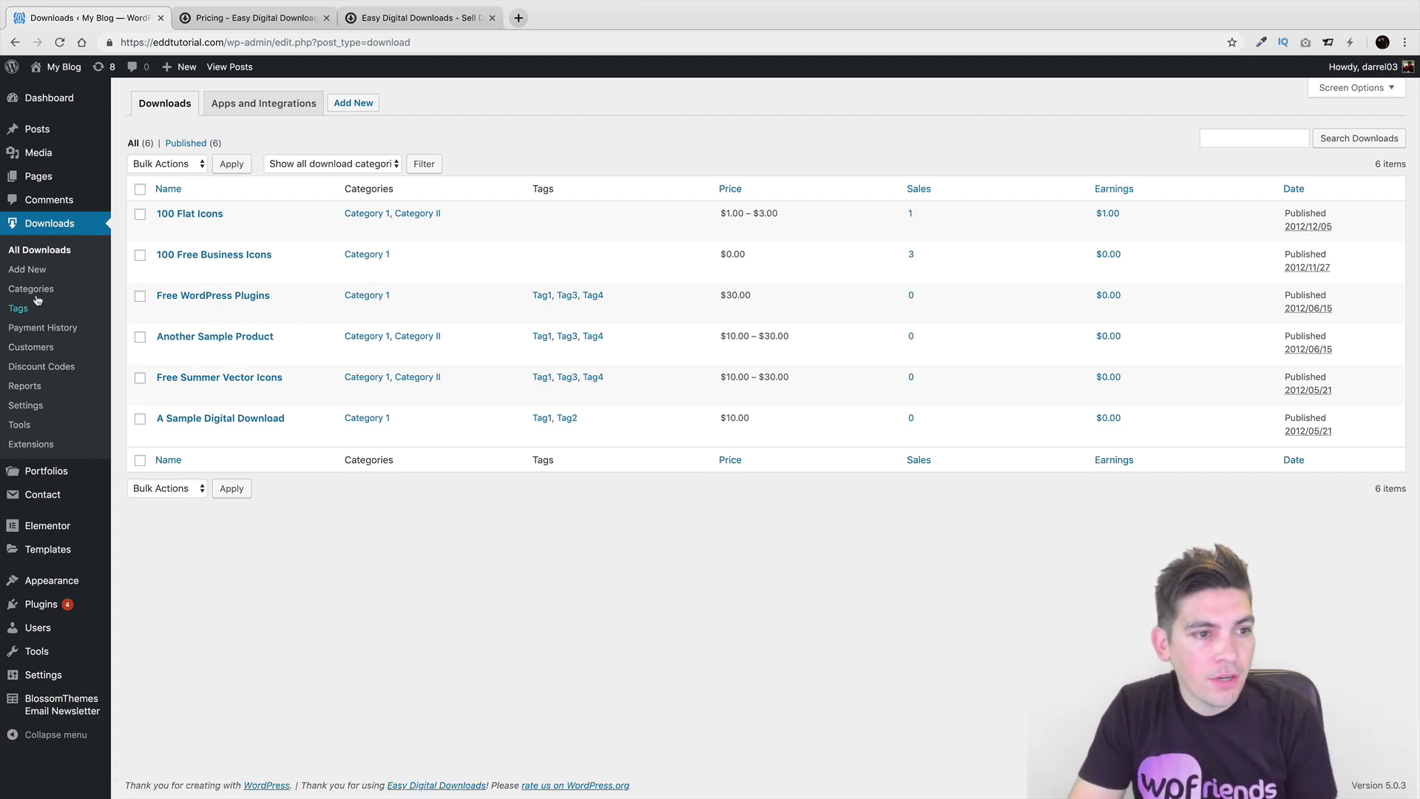
{"action": "left_click", "coordinate": [40, 351]}
{"action": "left_click", "coordinate": [44, 368]}
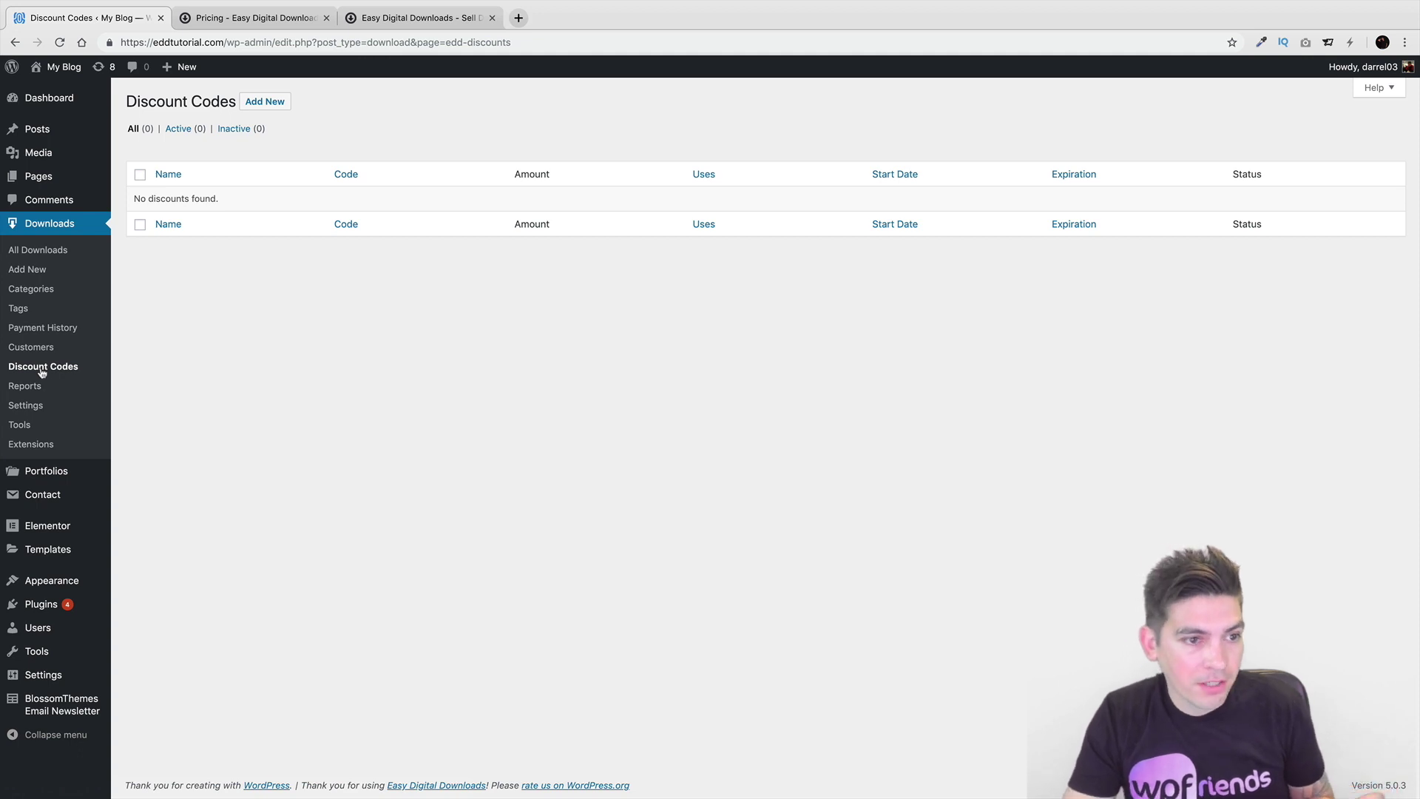
Review the Reports, Settings and Tools API Keys pages, then the Extensions list.
{"action": "left_click", "coordinate": [25, 386]}
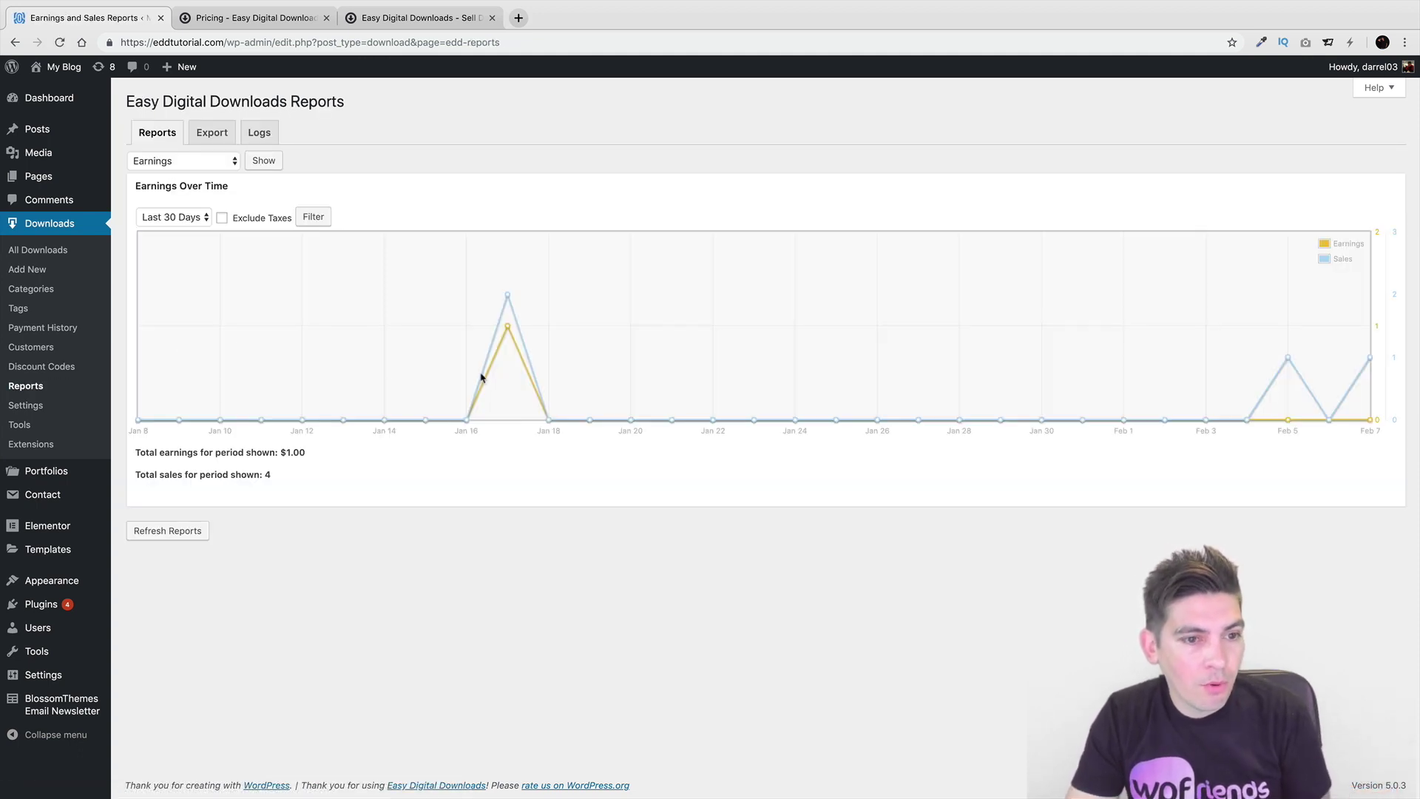
{"action": "mouse_move", "coordinate": [505, 327]}
{"action": "mouse_move", "coordinate": [510, 300]}
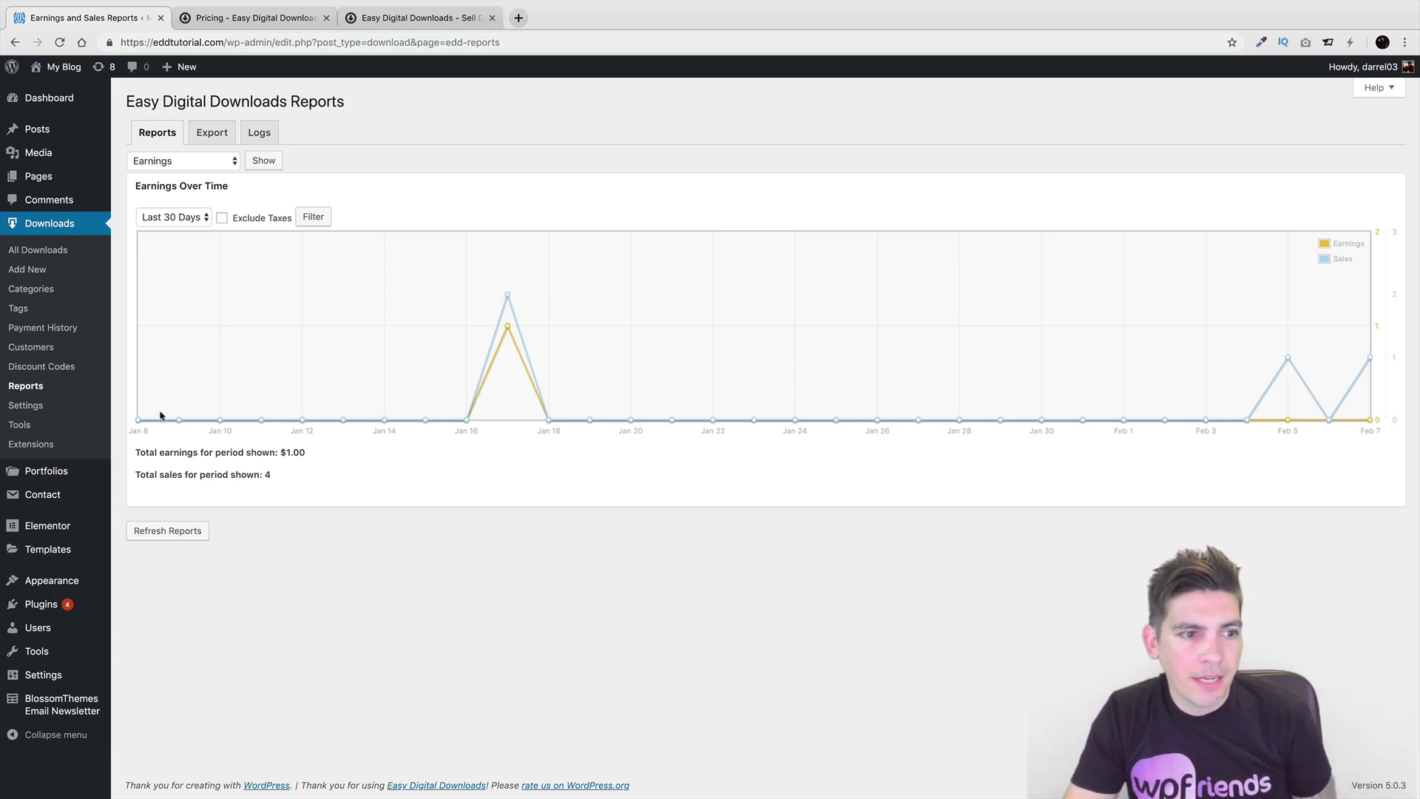
{"action": "left_click", "coordinate": [48, 405]}
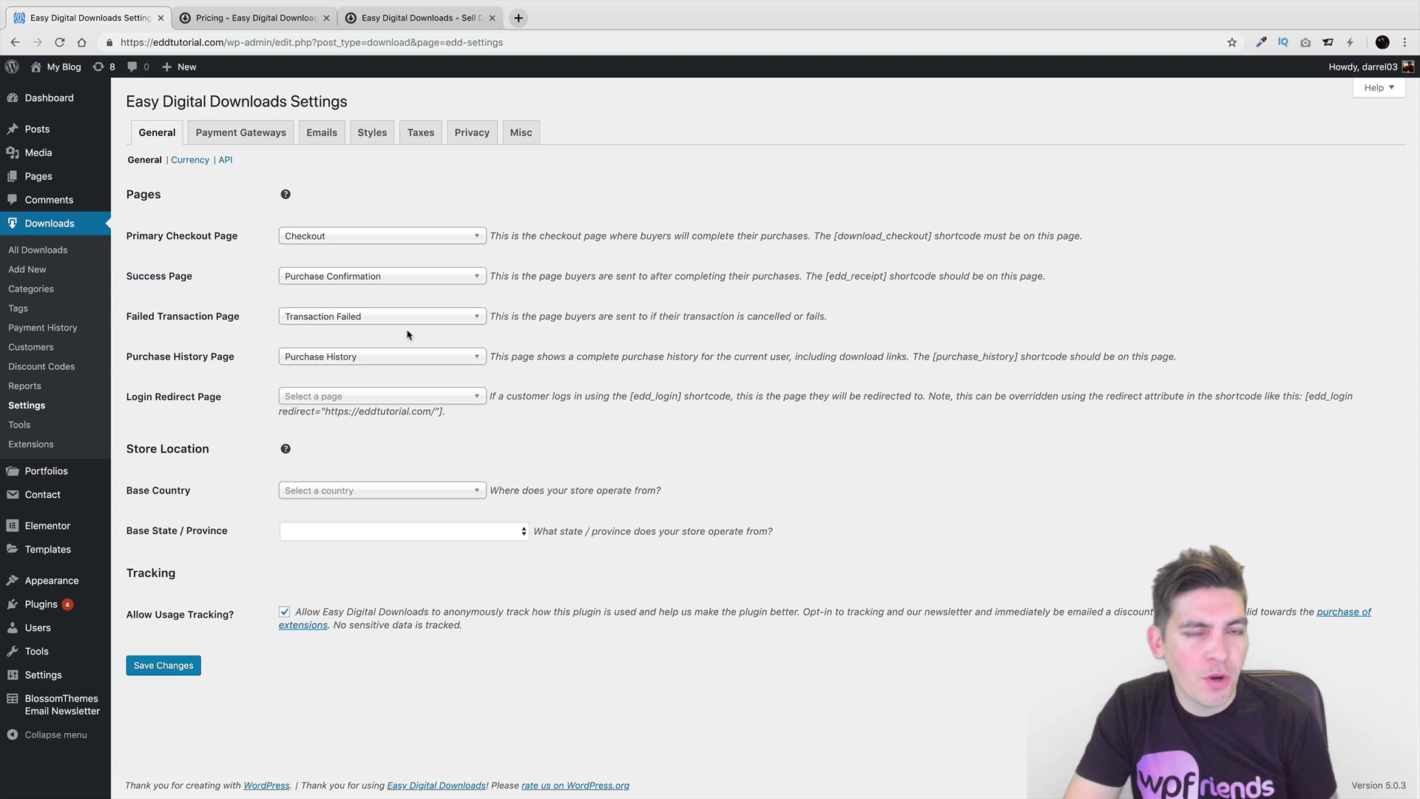
{"action": "left_click", "coordinate": [20, 427]}
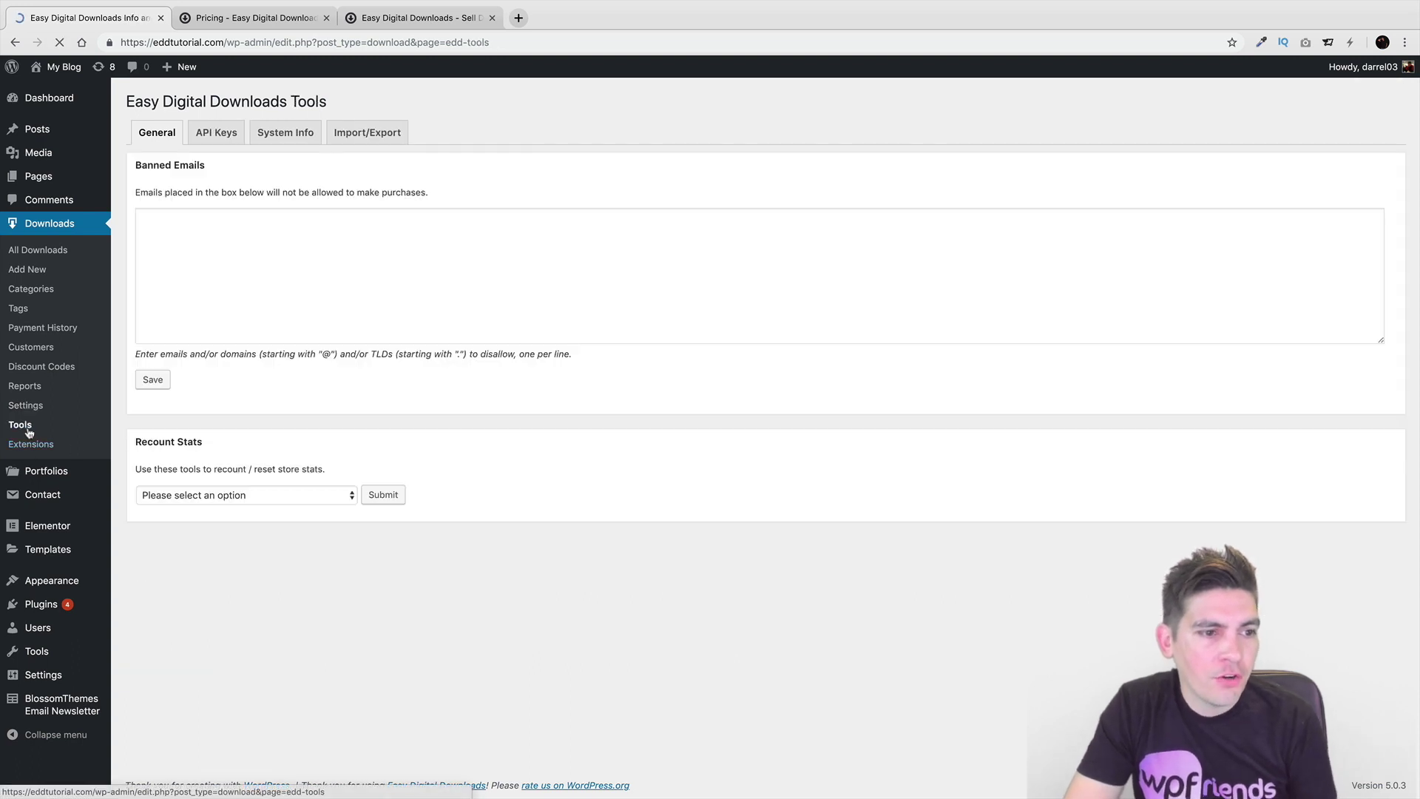
{"action": "left_click", "coordinate": [216, 132]}
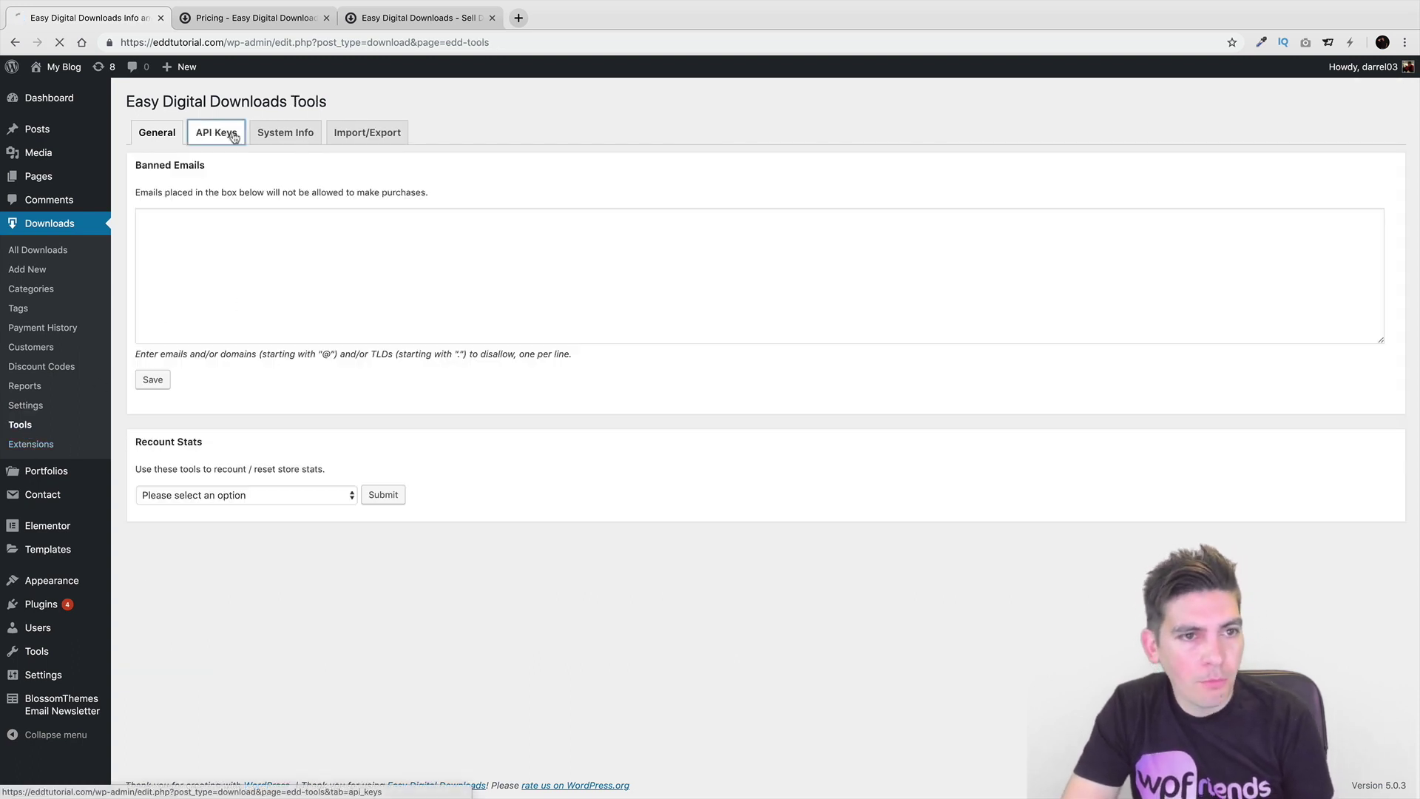
{"action": "left_click", "coordinate": [44, 444]}
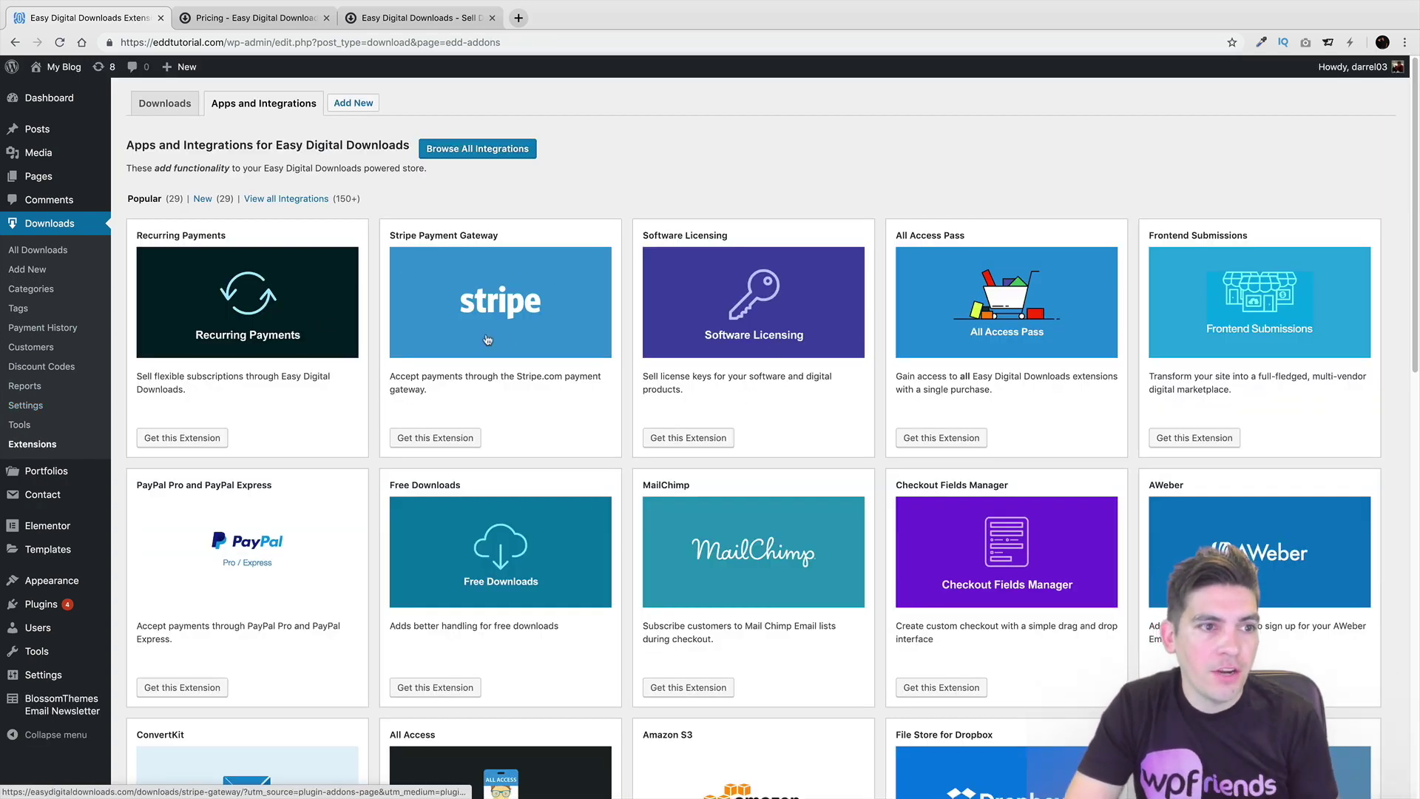
Start a new download titled 'E Book For Cooking'.
{"action": "left_click", "coordinate": [41, 269]}
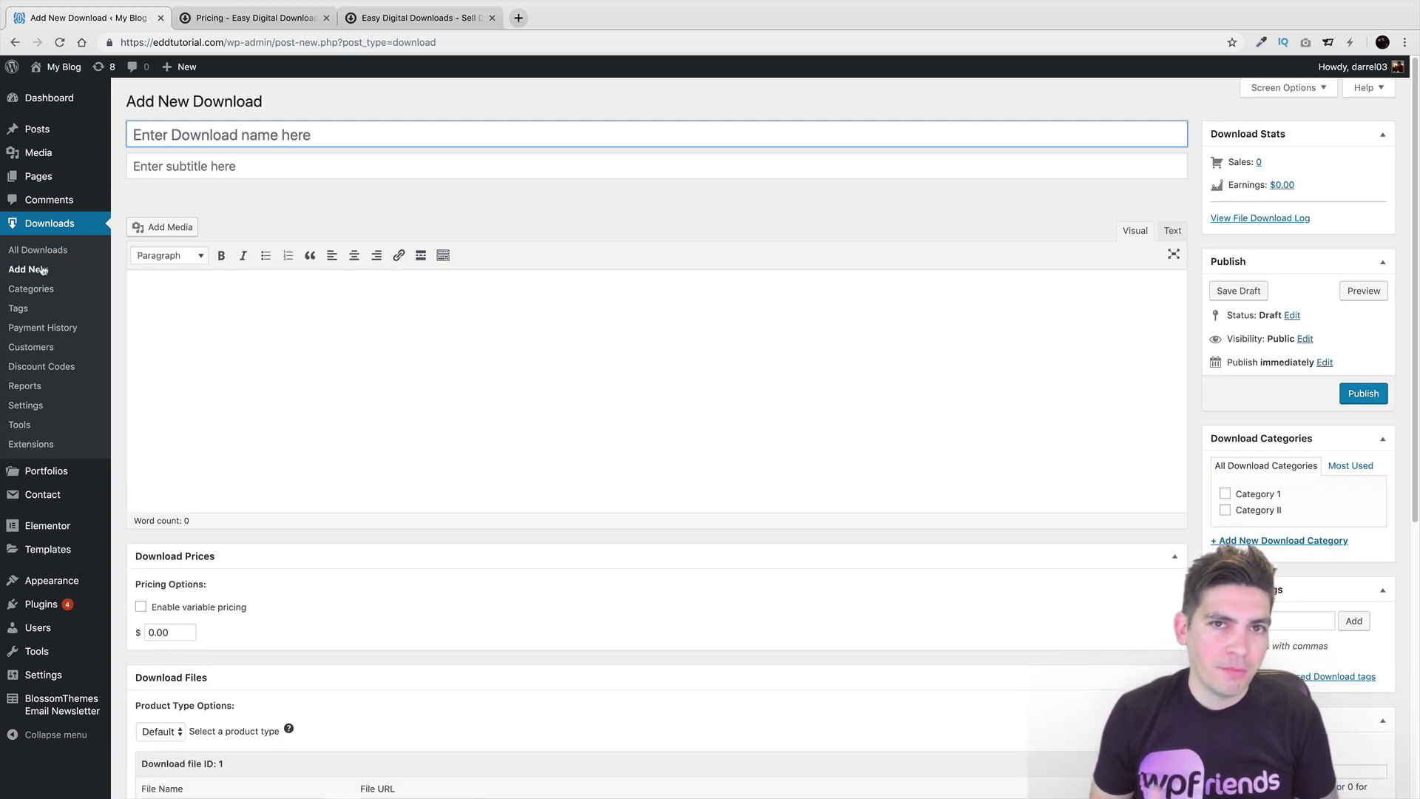
{"action": "left_click", "coordinate": [167, 134]}
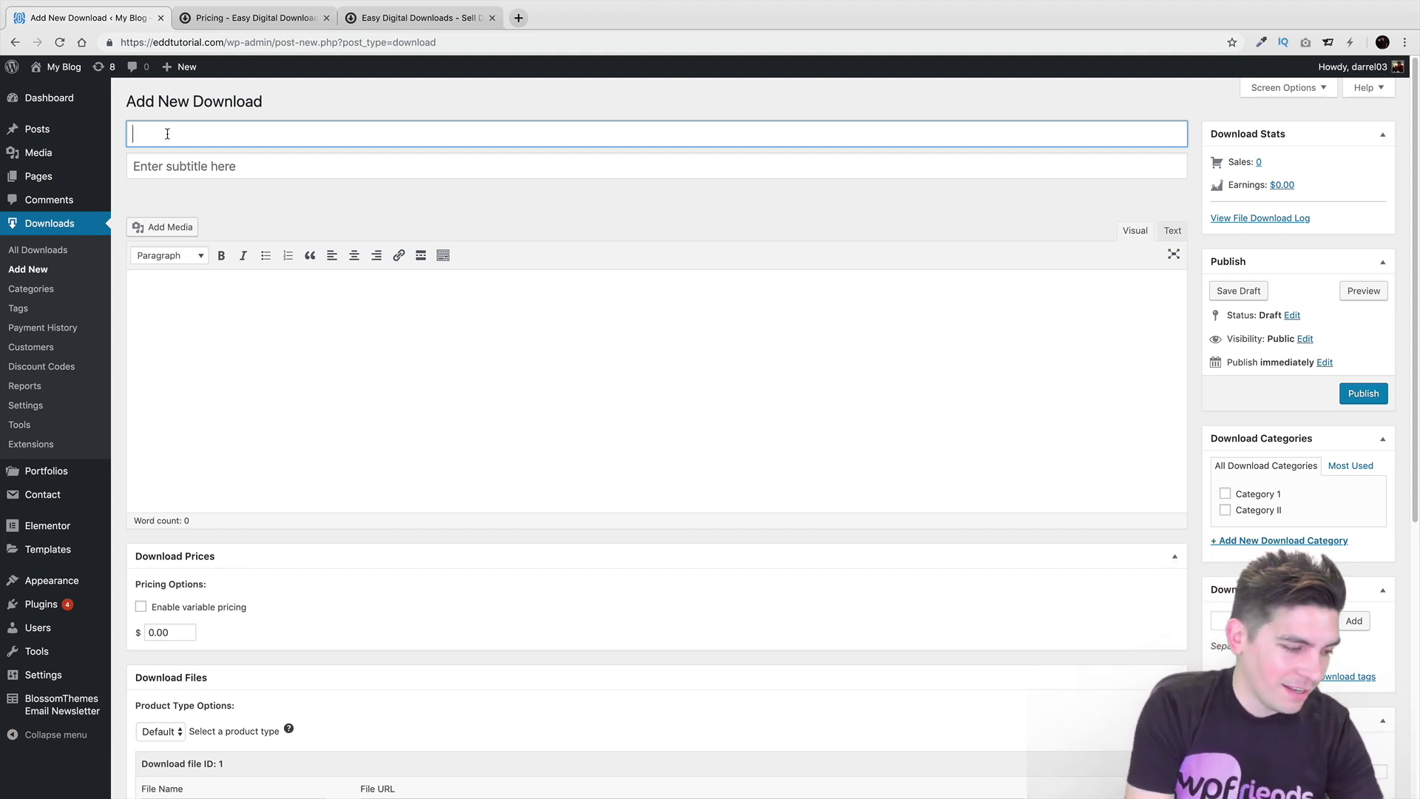
{"action": "type", "text": "E Book For Cookin"}
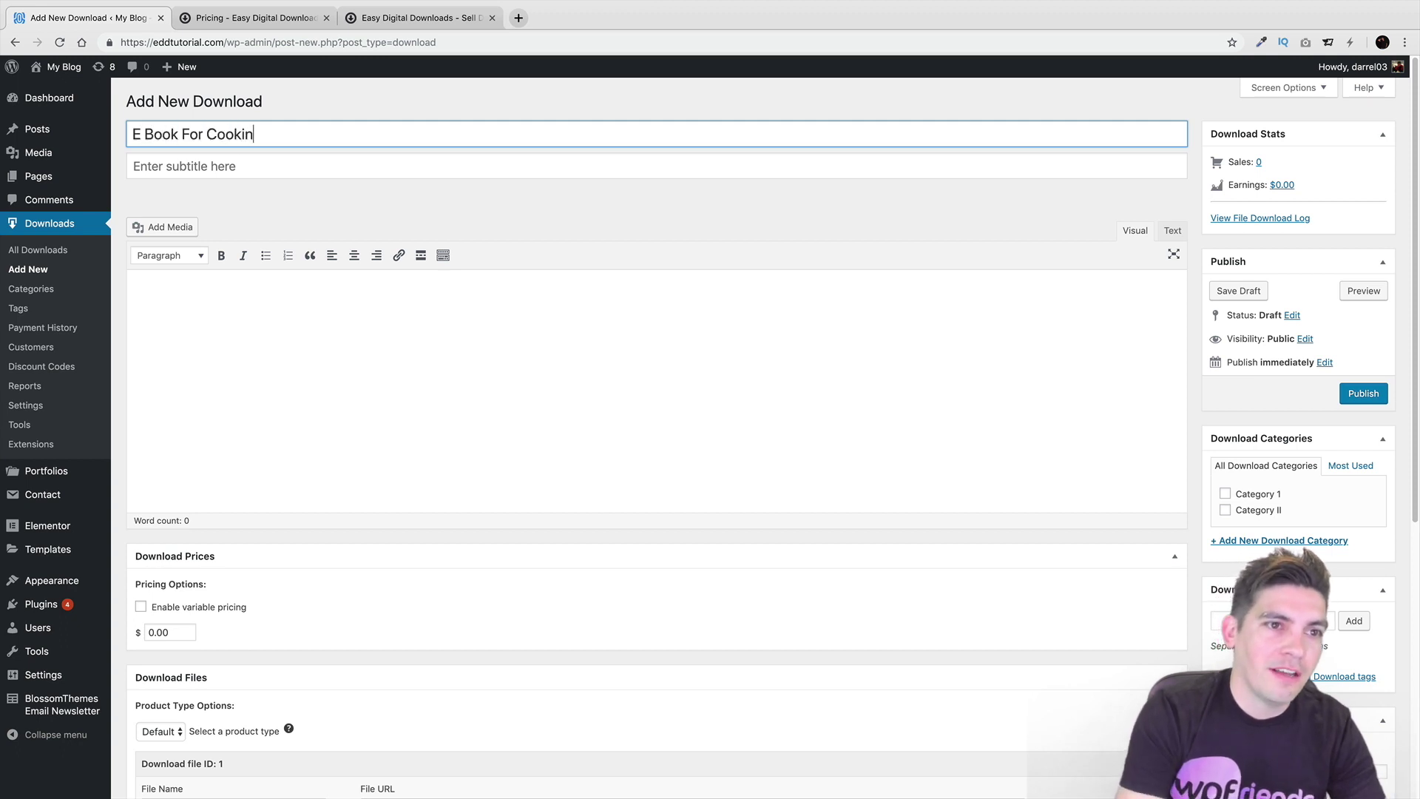
{"action": "type", "text": "g"}
{"action": "key", "text": "Tab"}
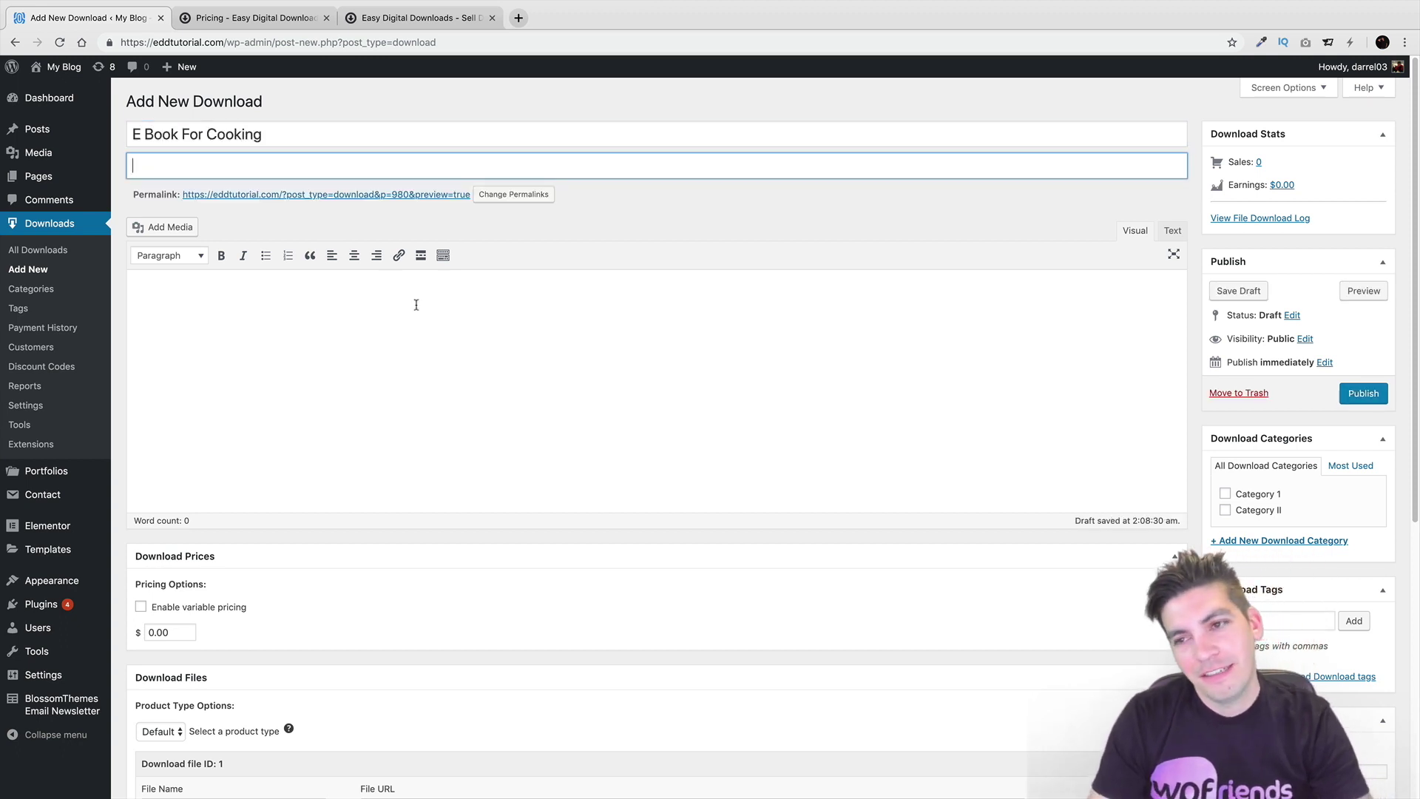
Write the description 'this is a cooking book'.
{"action": "left_click", "coordinate": [416, 305]}
{"action": "scroll", "coordinate": [465, 367], "scroll_direction": "down", "scroll_amount": 3}
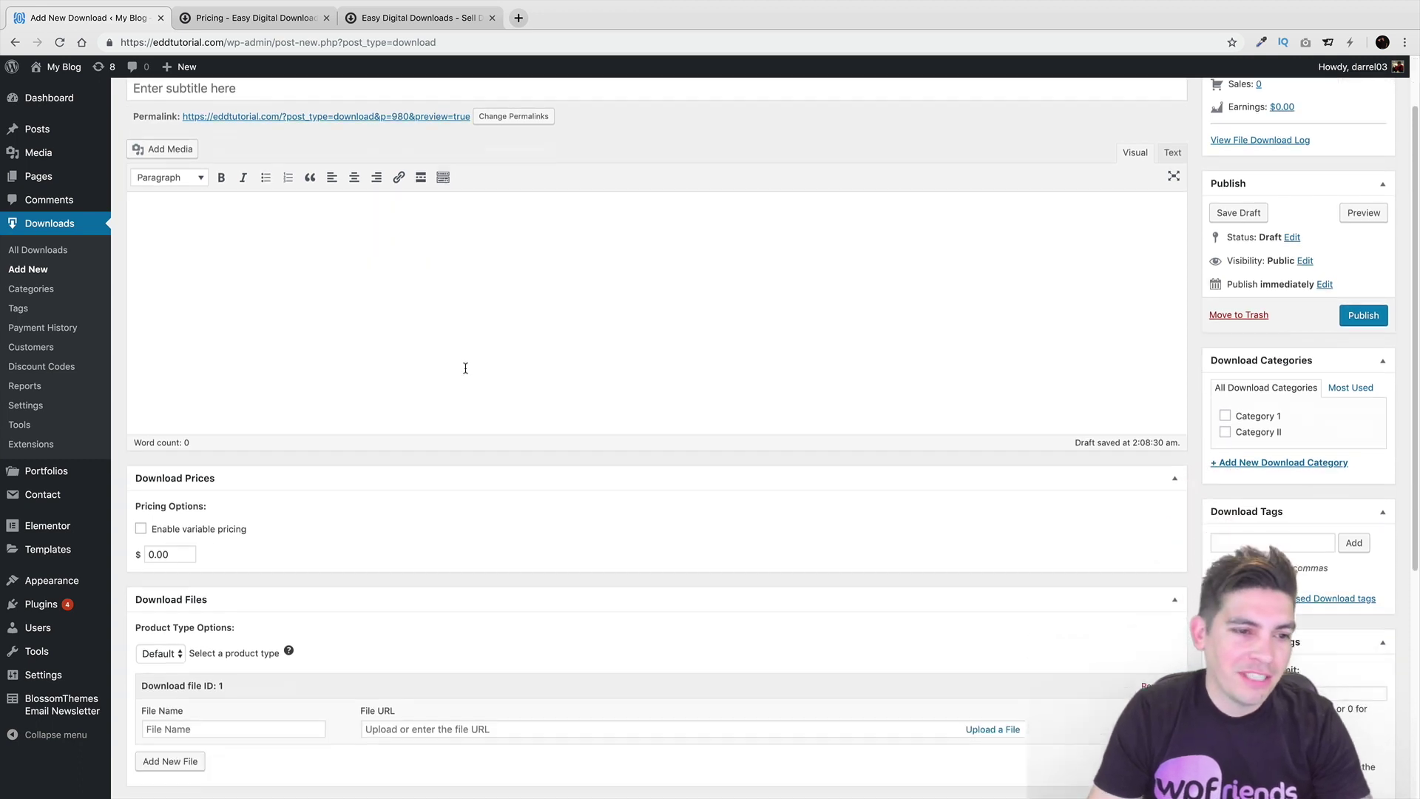
{"action": "scroll", "coordinate": [280, 319], "scroll_direction": "up", "scroll_amount": 3}
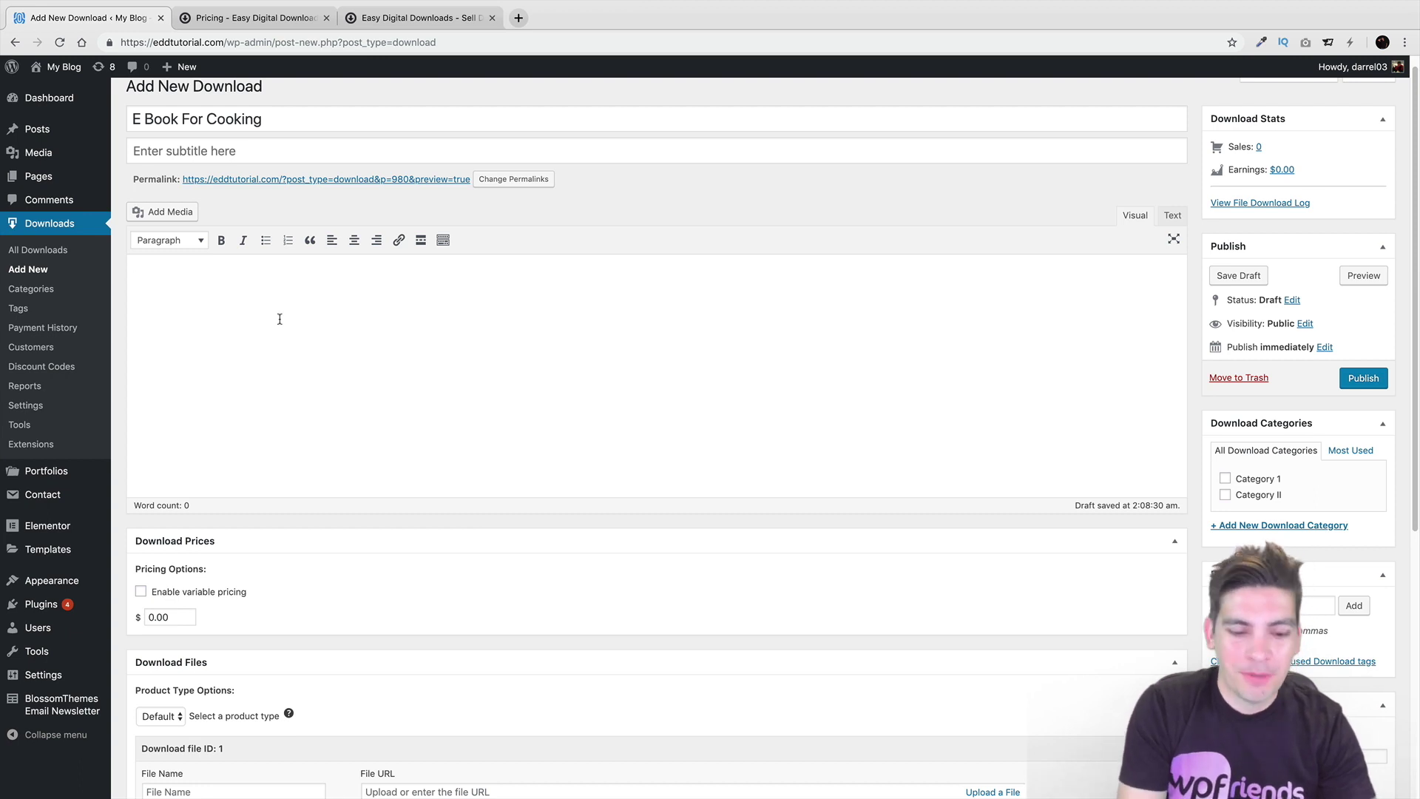
{"action": "type", "text": "this is a cooking"}
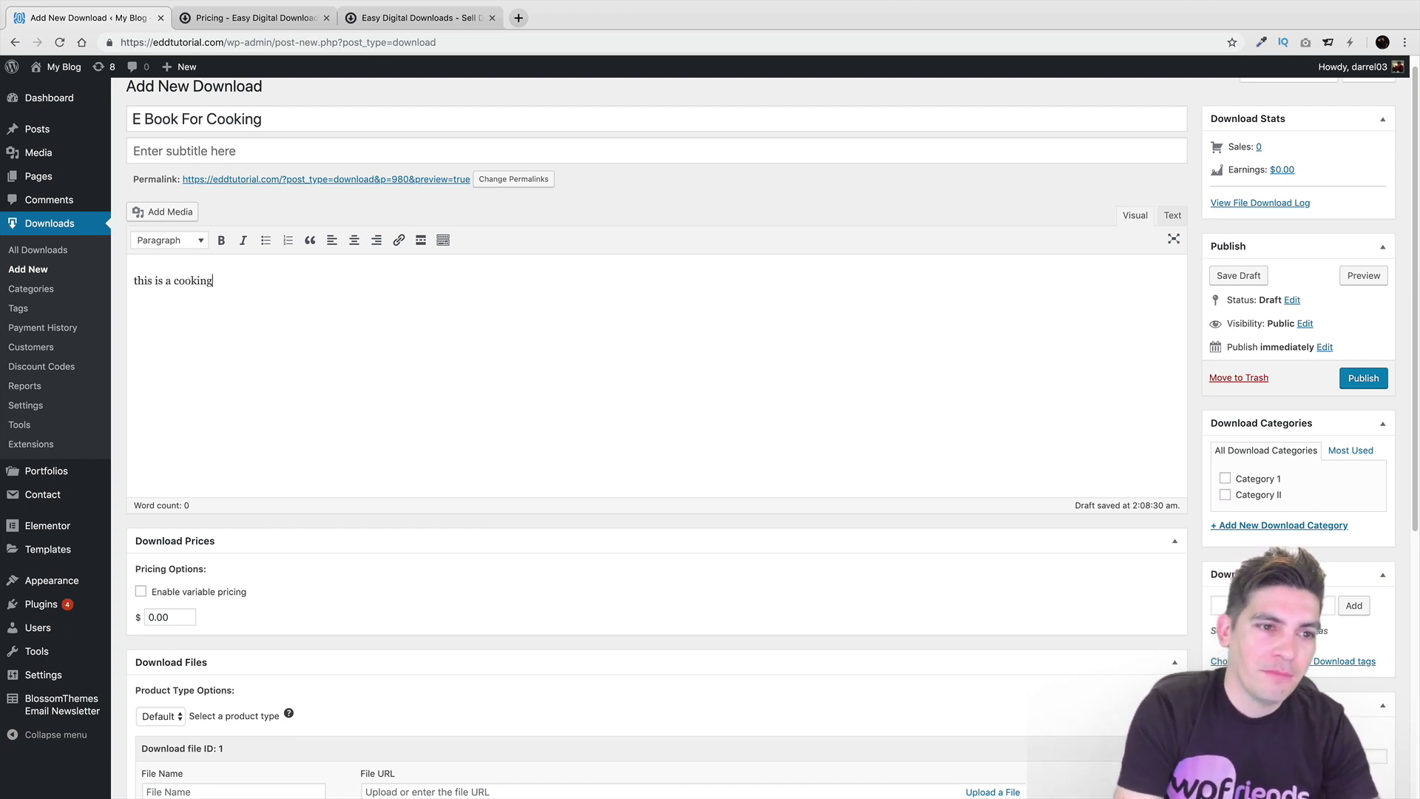
{"action": "type", "text": " book"}
Set the price to 10, leaving variable pricing switched off.
{"action": "scroll", "coordinate": [263, 326], "scroll_direction": "down", "scroll_amount": 1}
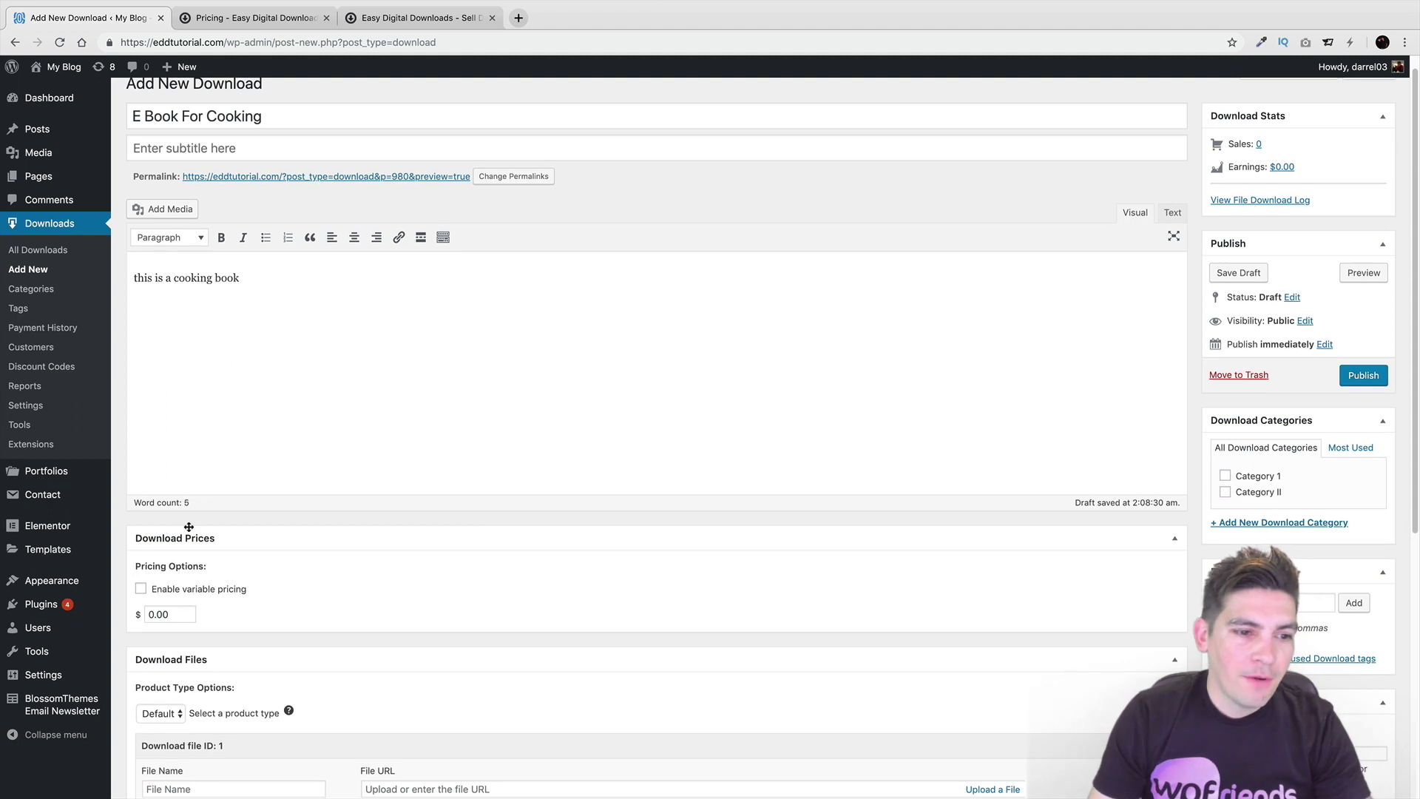
{"action": "scroll", "coordinate": [148, 595], "scroll_direction": "down", "scroll_amount": 1}
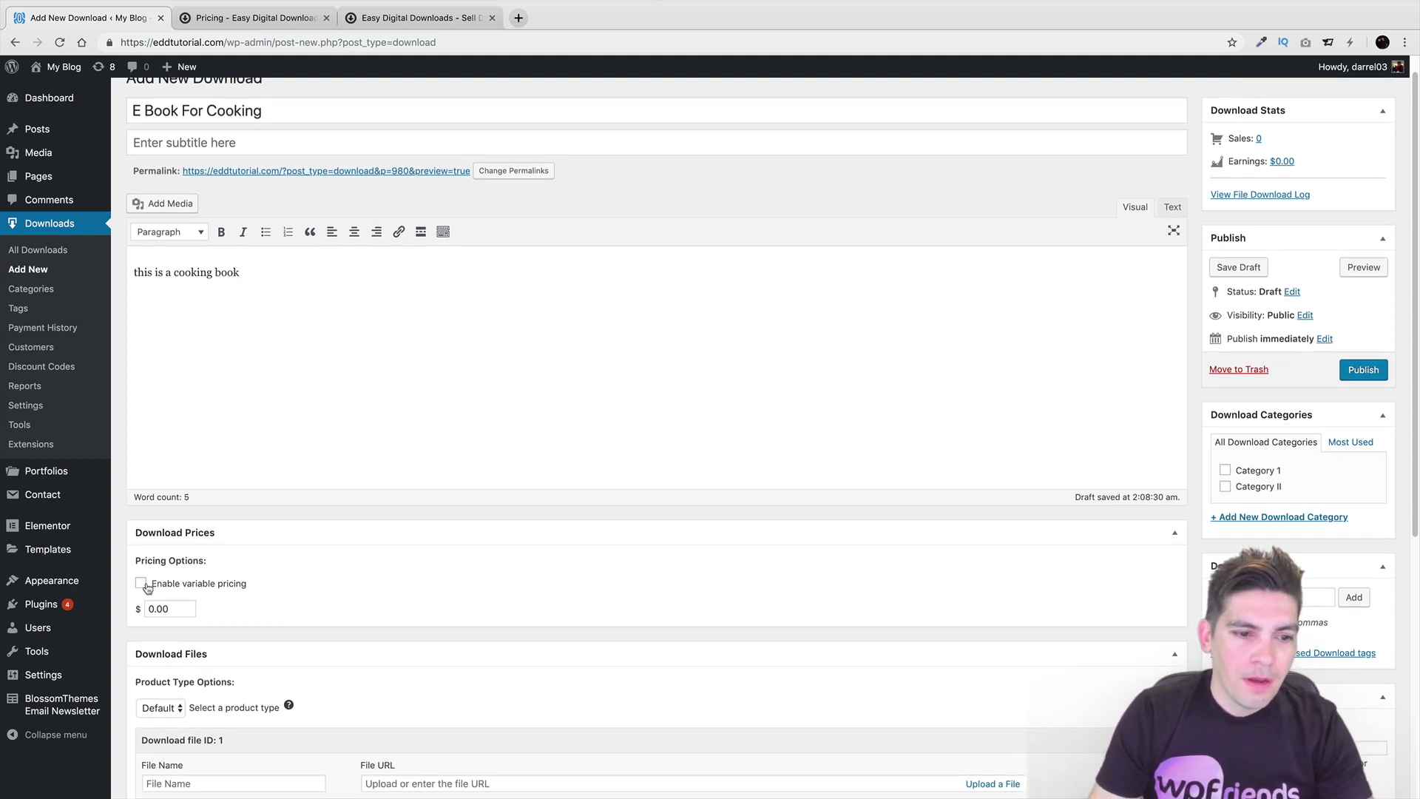
{"action": "double_click", "coordinate": [169, 603]}
{"action": "type", "text": "10"}
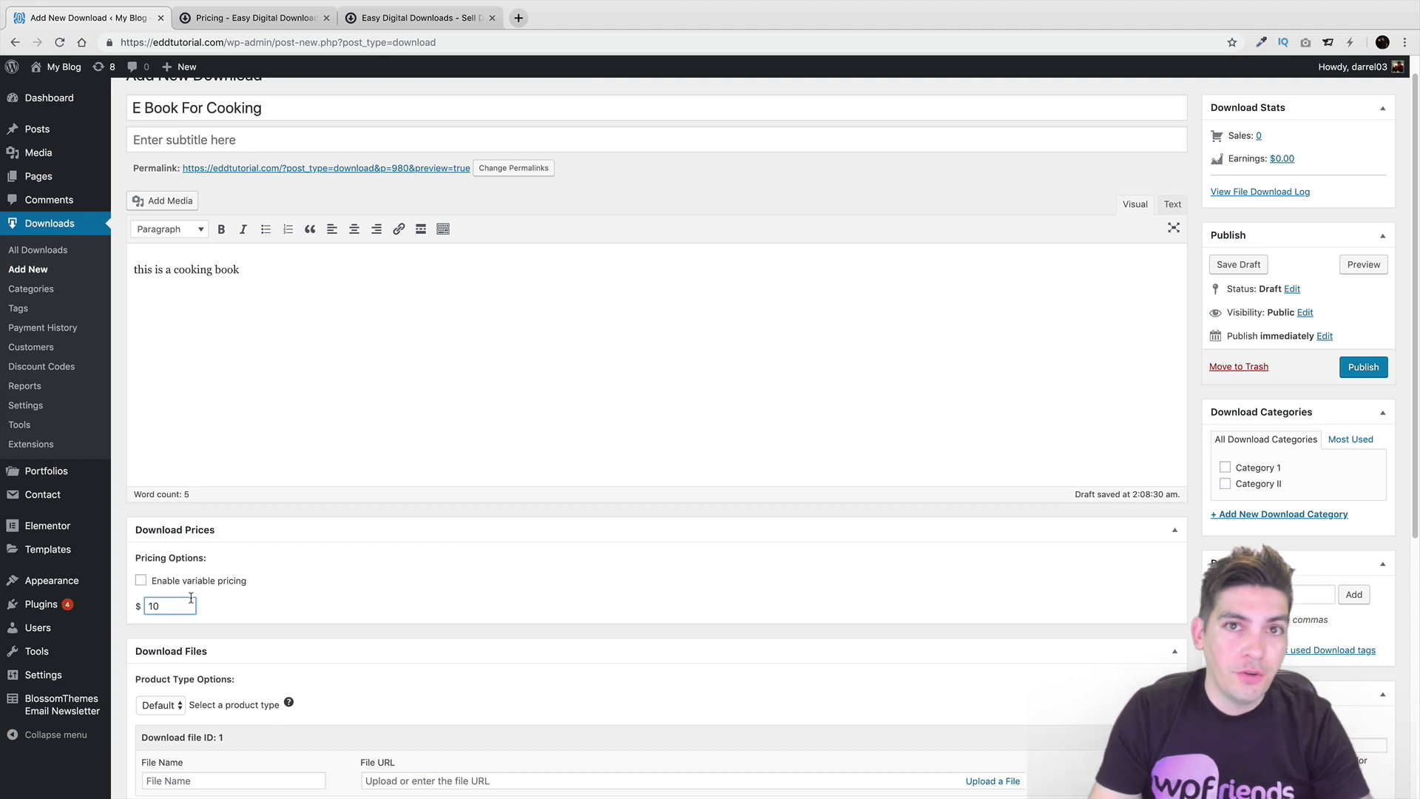
{"action": "scroll", "coordinate": [191, 597], "scroll_direction": "down", "scroll_amount": 3}
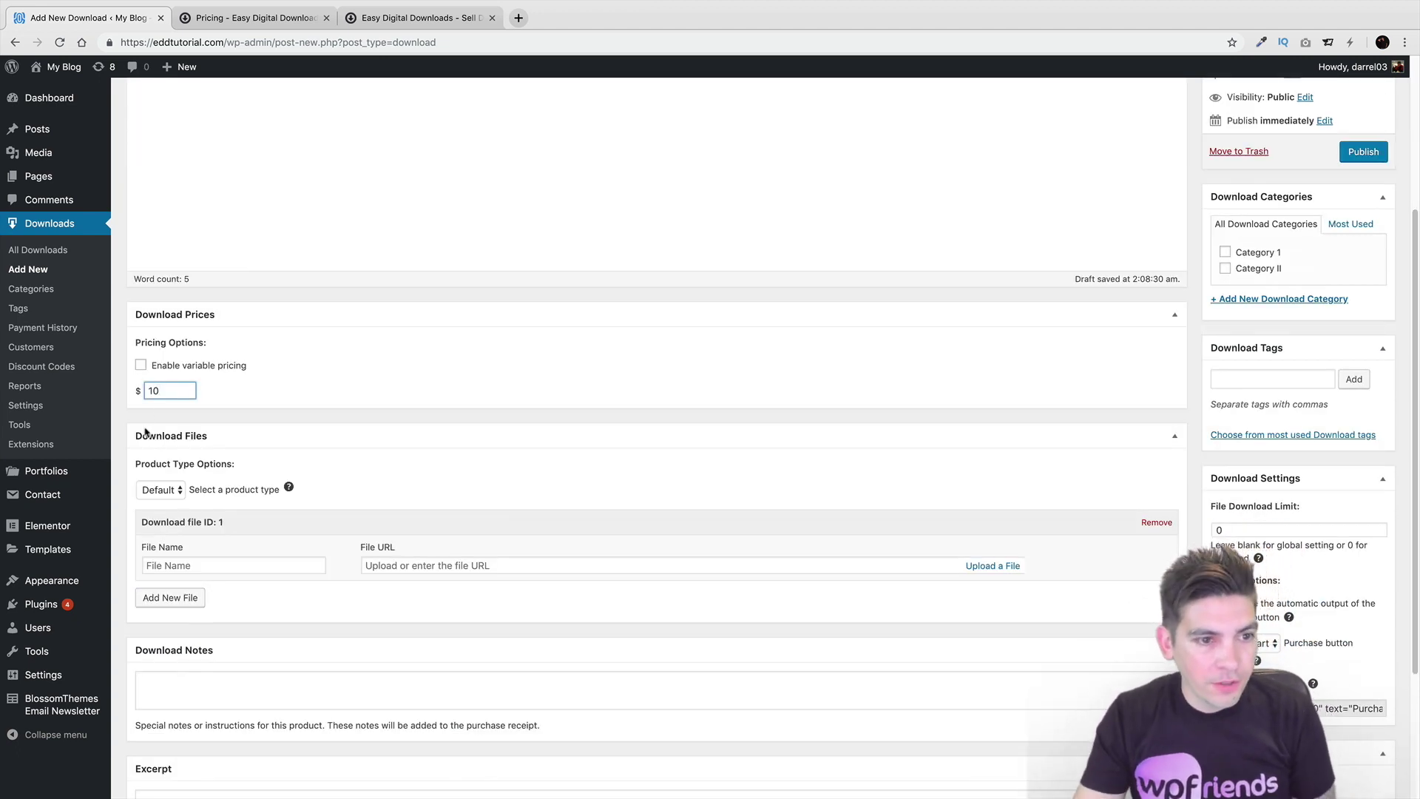
{"action": "left_click", "coordinate": [141, 365]}
{"action": "left_click", "coordinate": [225, 462]}
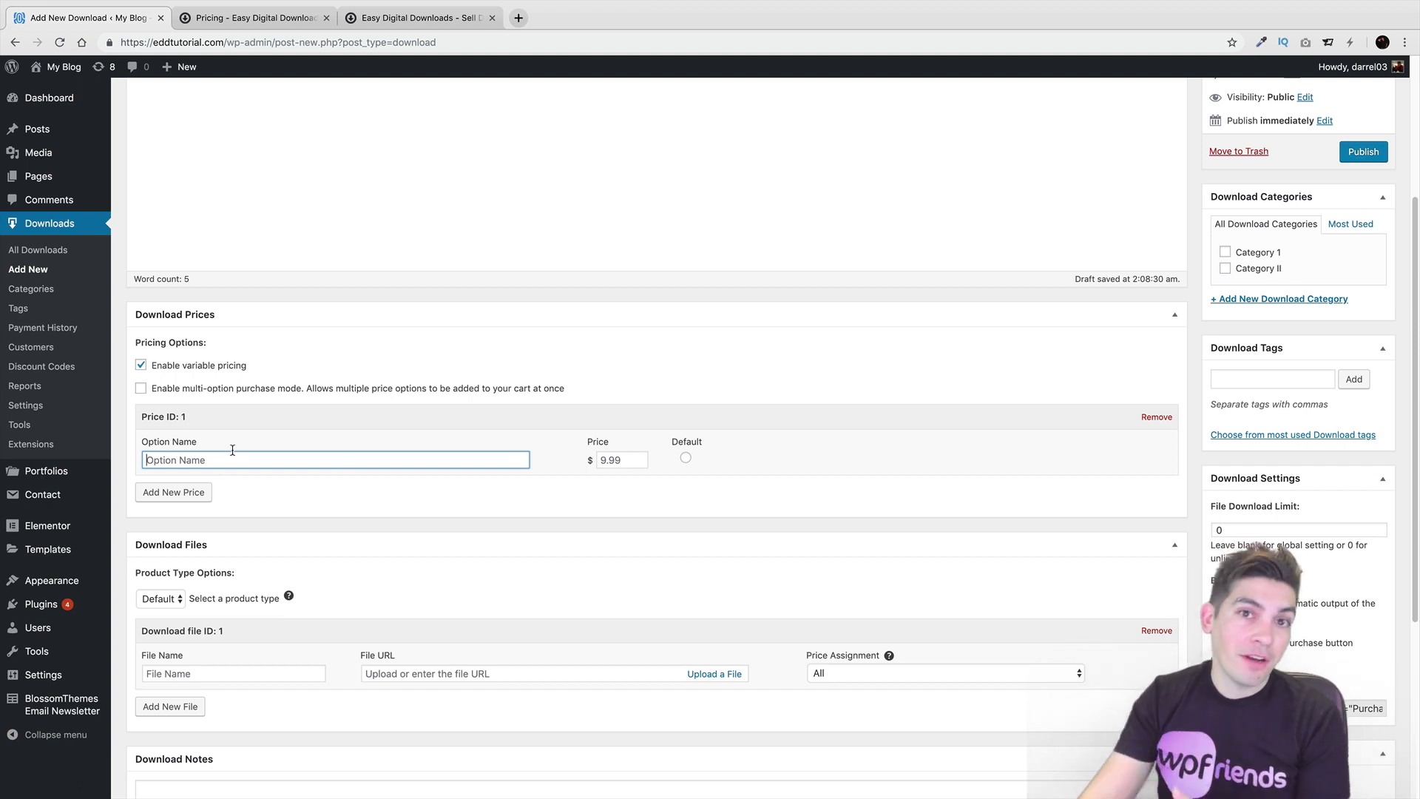
{"action": "left_click", "coordinate": [141, 365]}
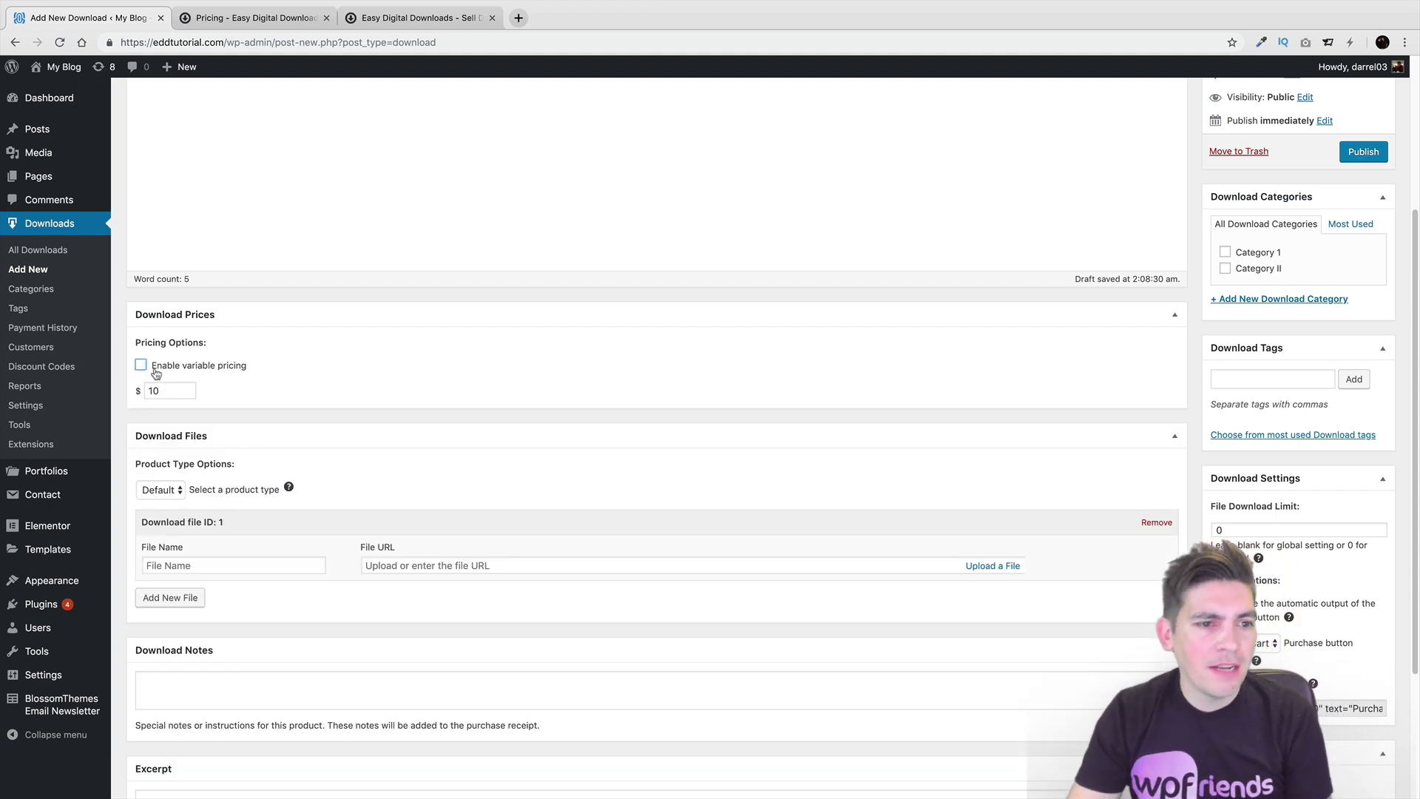
{"action": "left_click", "coordinate": [177, 494]}
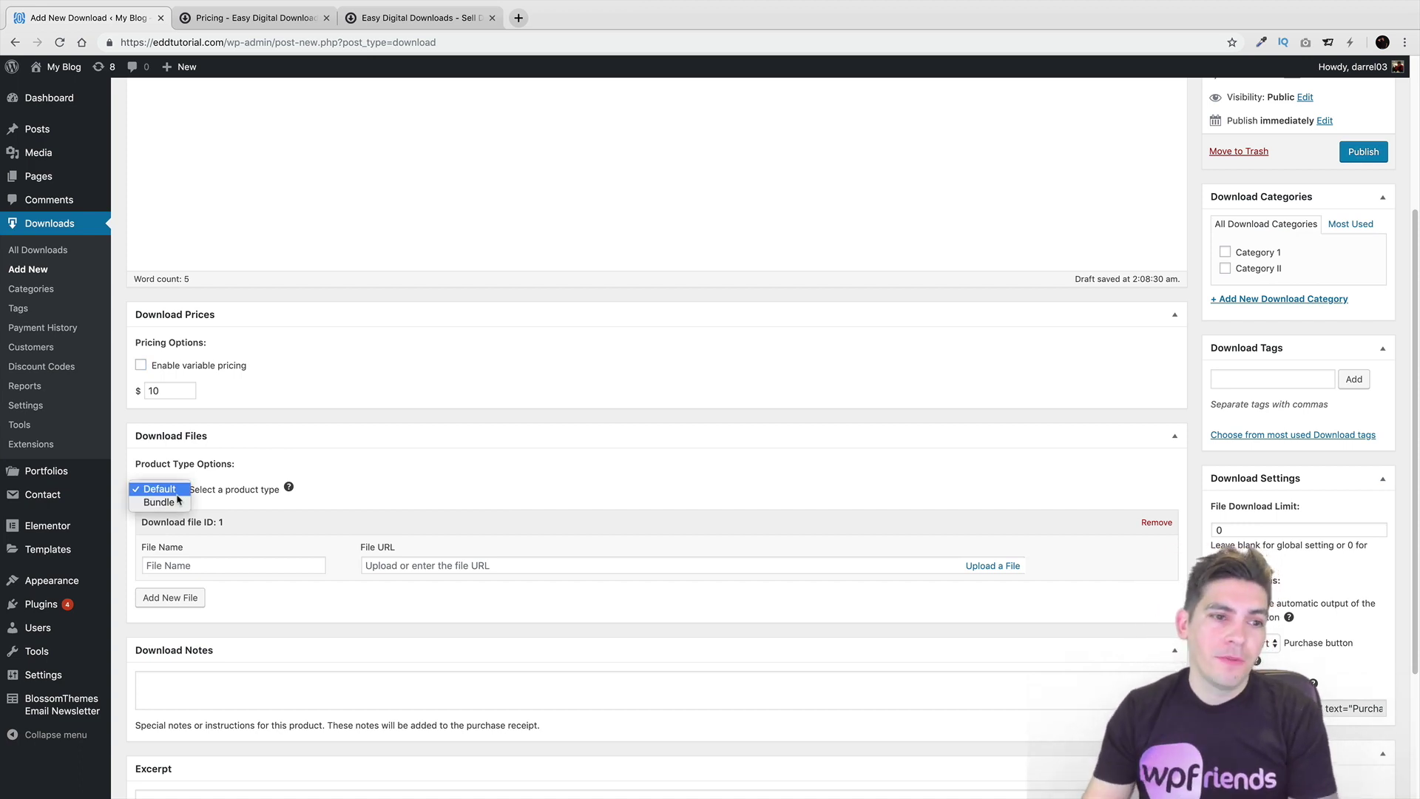
{"action": "left_click", "coordinate": [176, 490]}
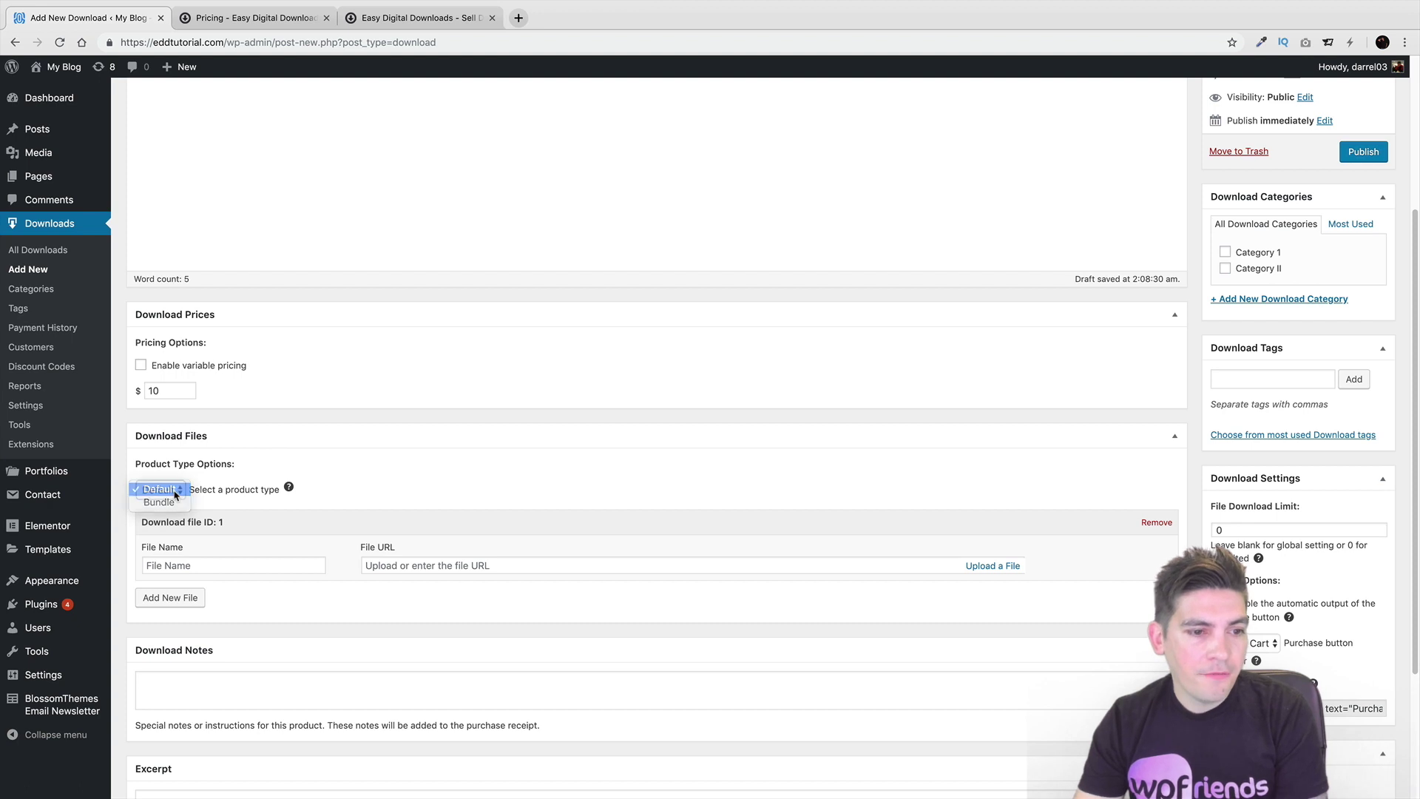
{"action": "left_click", "coordinate": [176, 494]}
{"action": "left_click", "coordinate": [176, 502]}
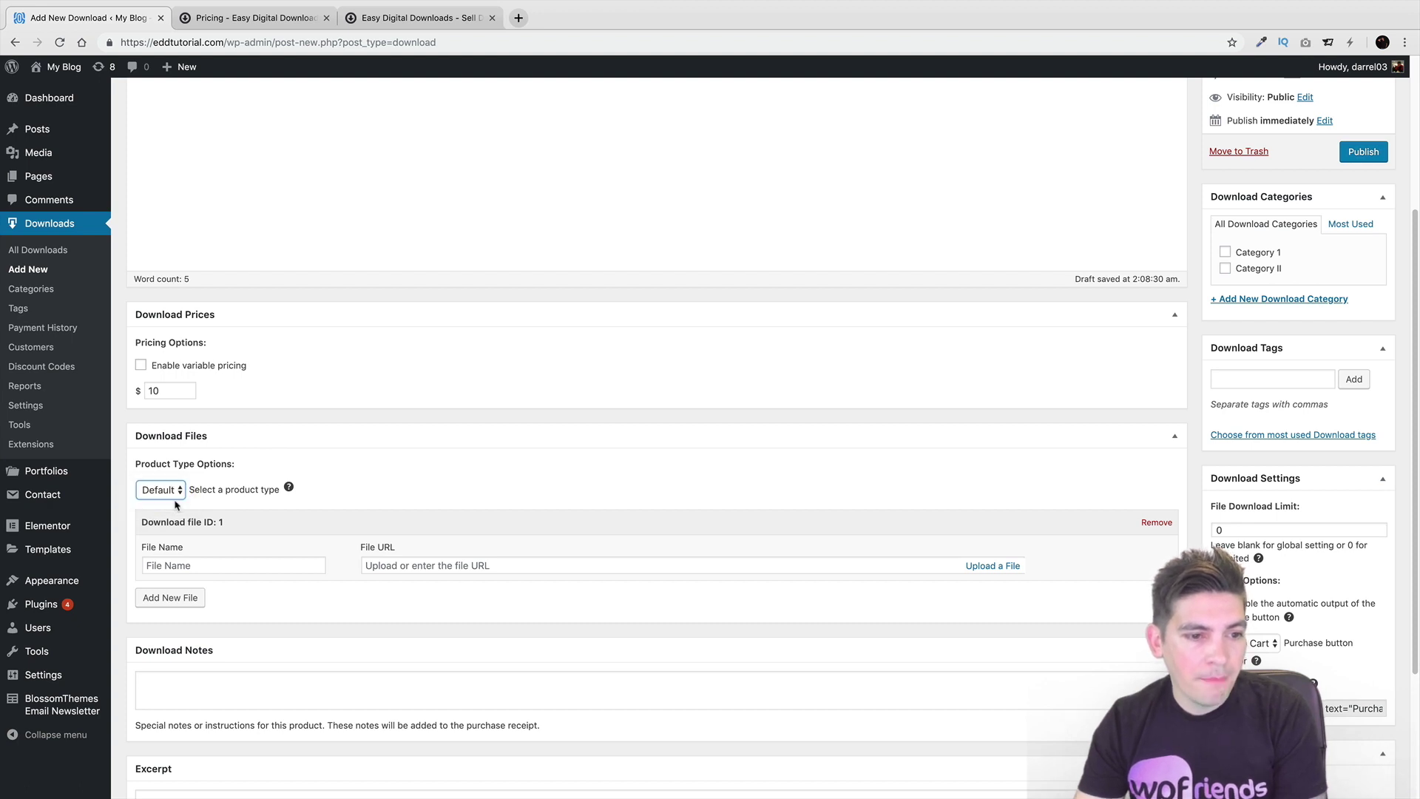
{"action": "left_click", "coordinate": [257, 565]}
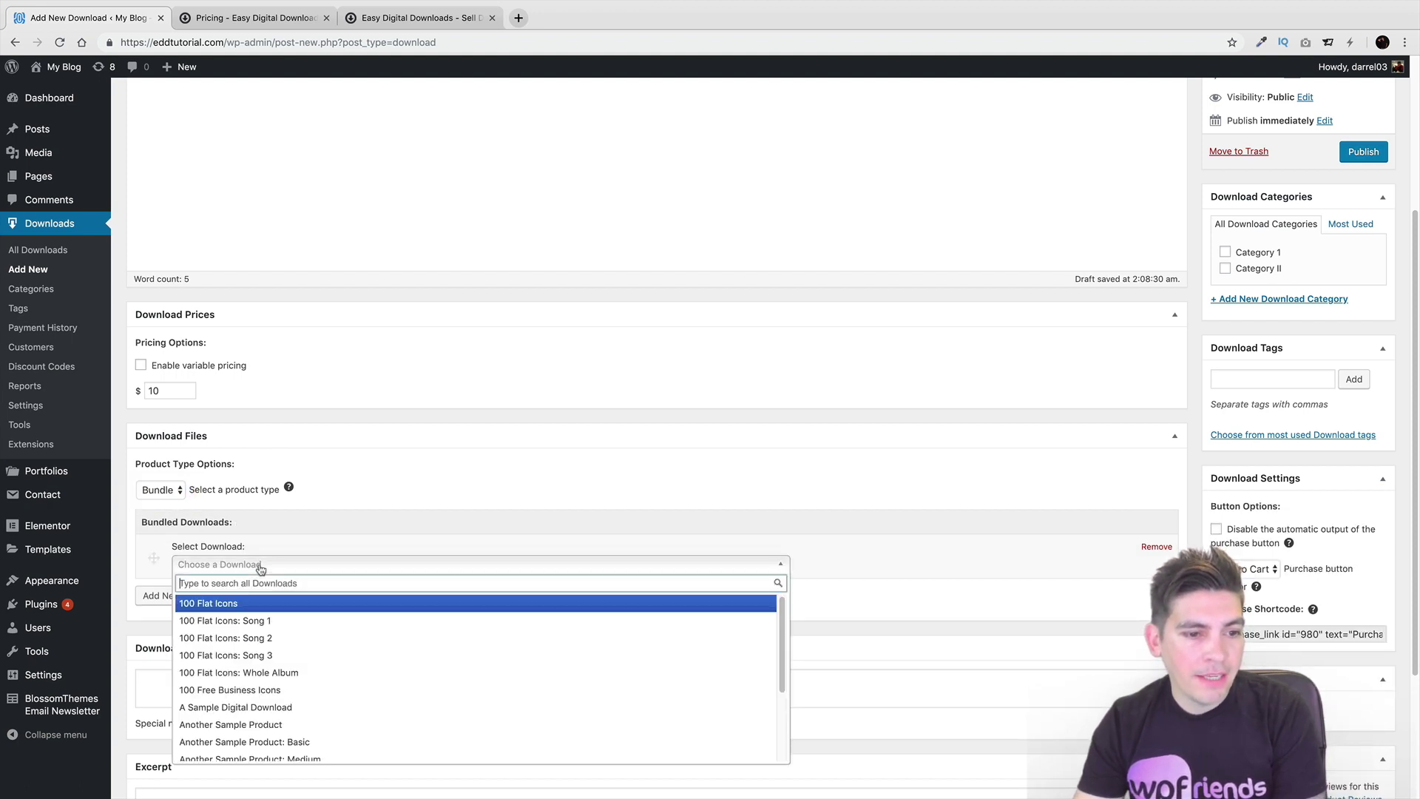
{"action": "left_click", "coordinate": [268, 604]}
{"action": "left_click", "coordinate": [193, 594]}
{"action": "left_click", "coordinate": [251, 609]}
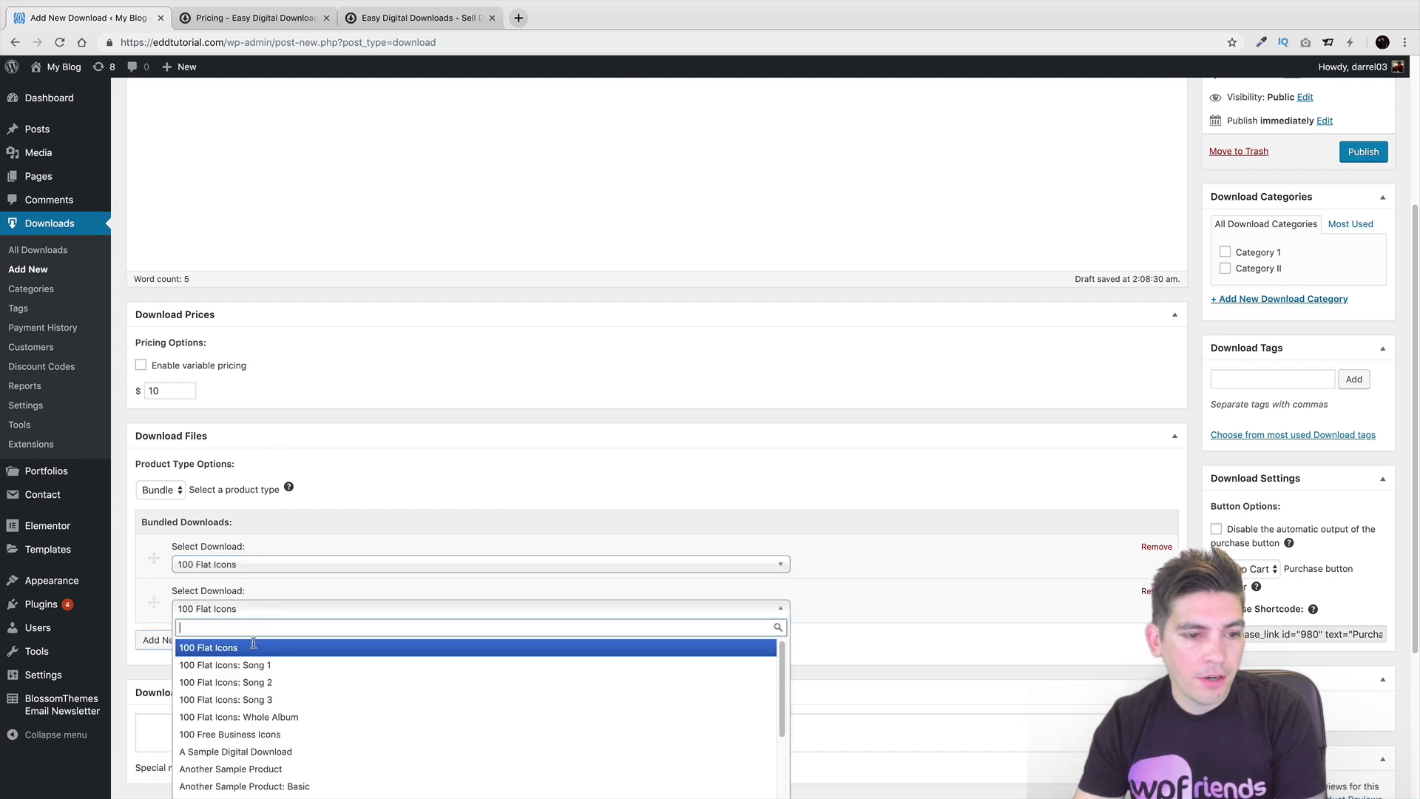
{"action": "left_click", "coordinate": [253, 669]}
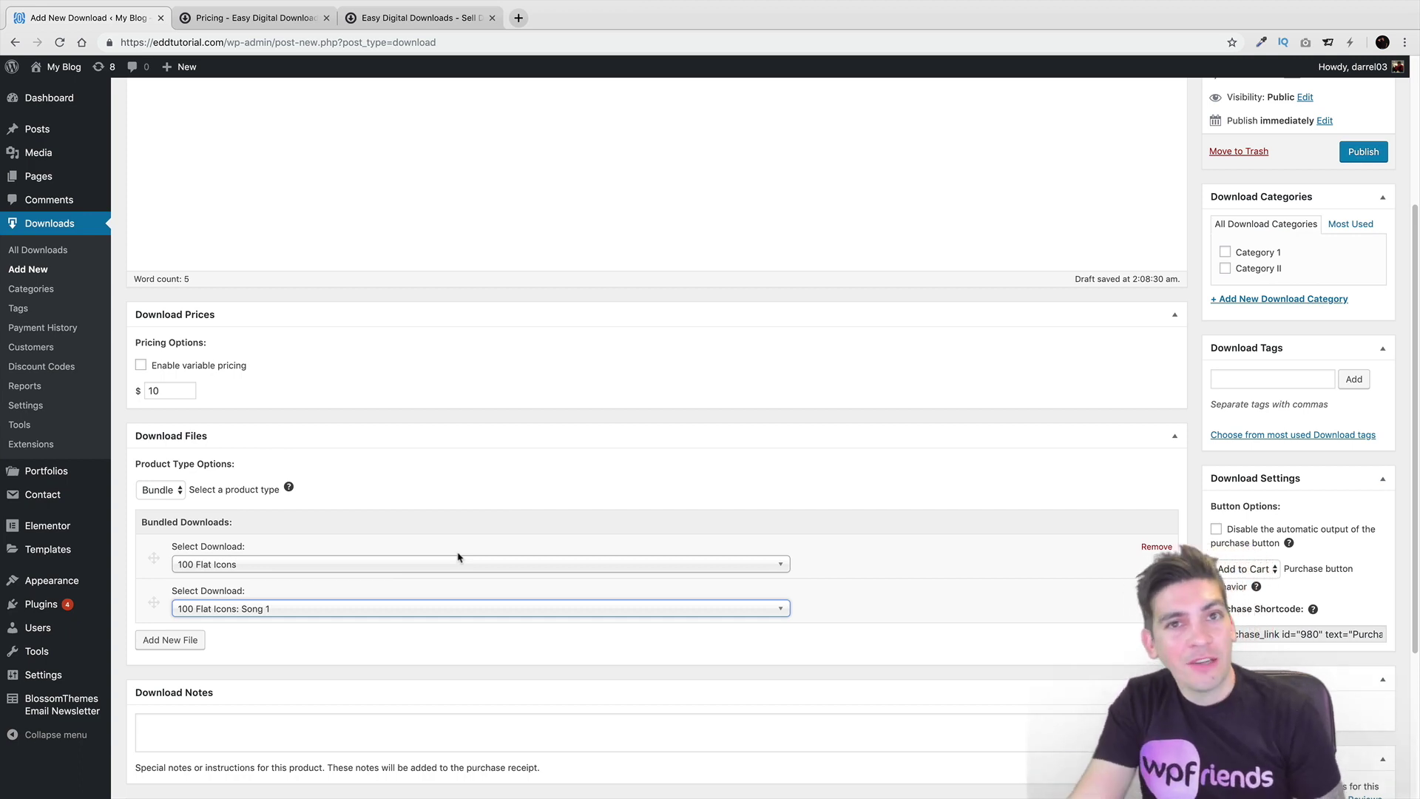
{"action": "left_click", "coordinate": [176, 488]}
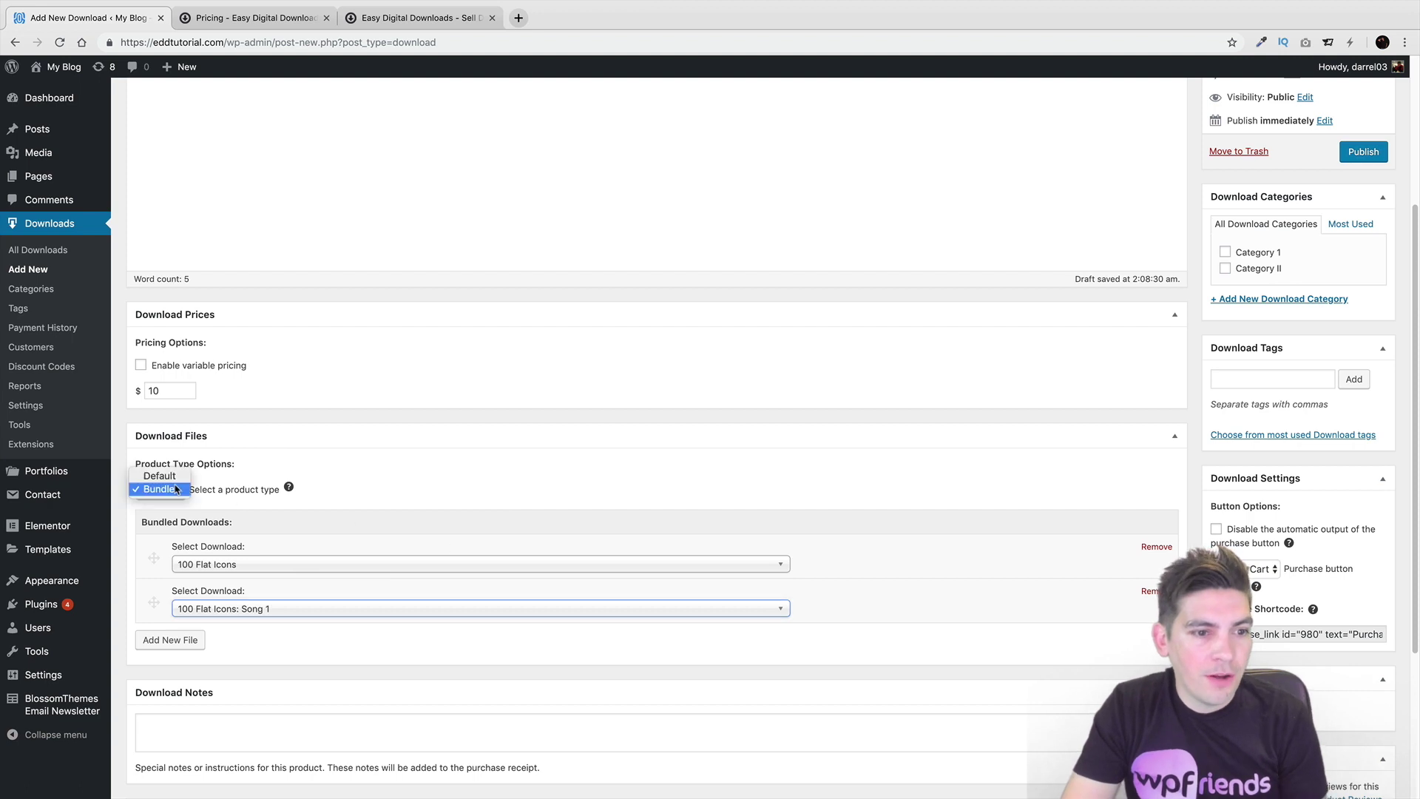
{"action": "left_click", "coordinate": [159, 475]}
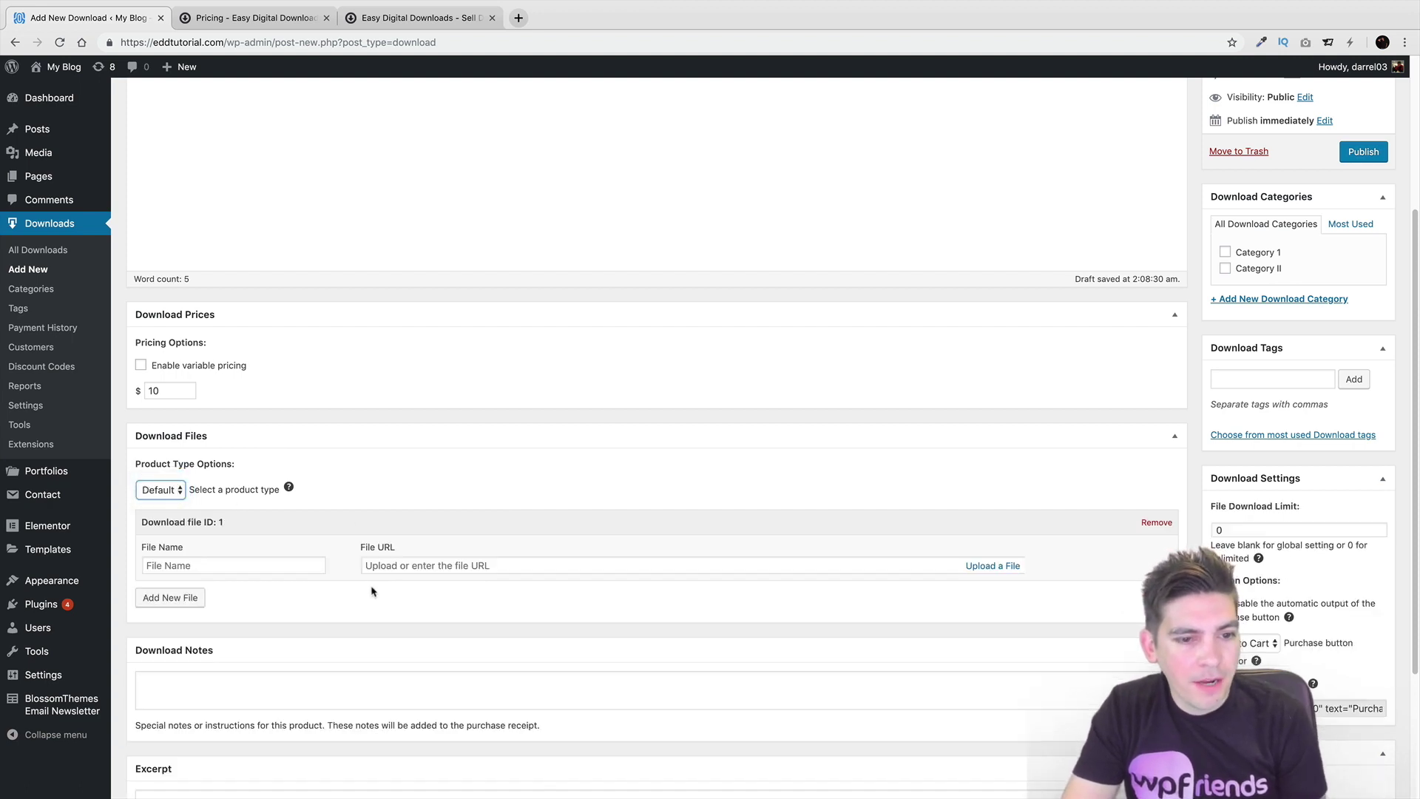
{"action": "left_click", "coordinate": [265, 562]}
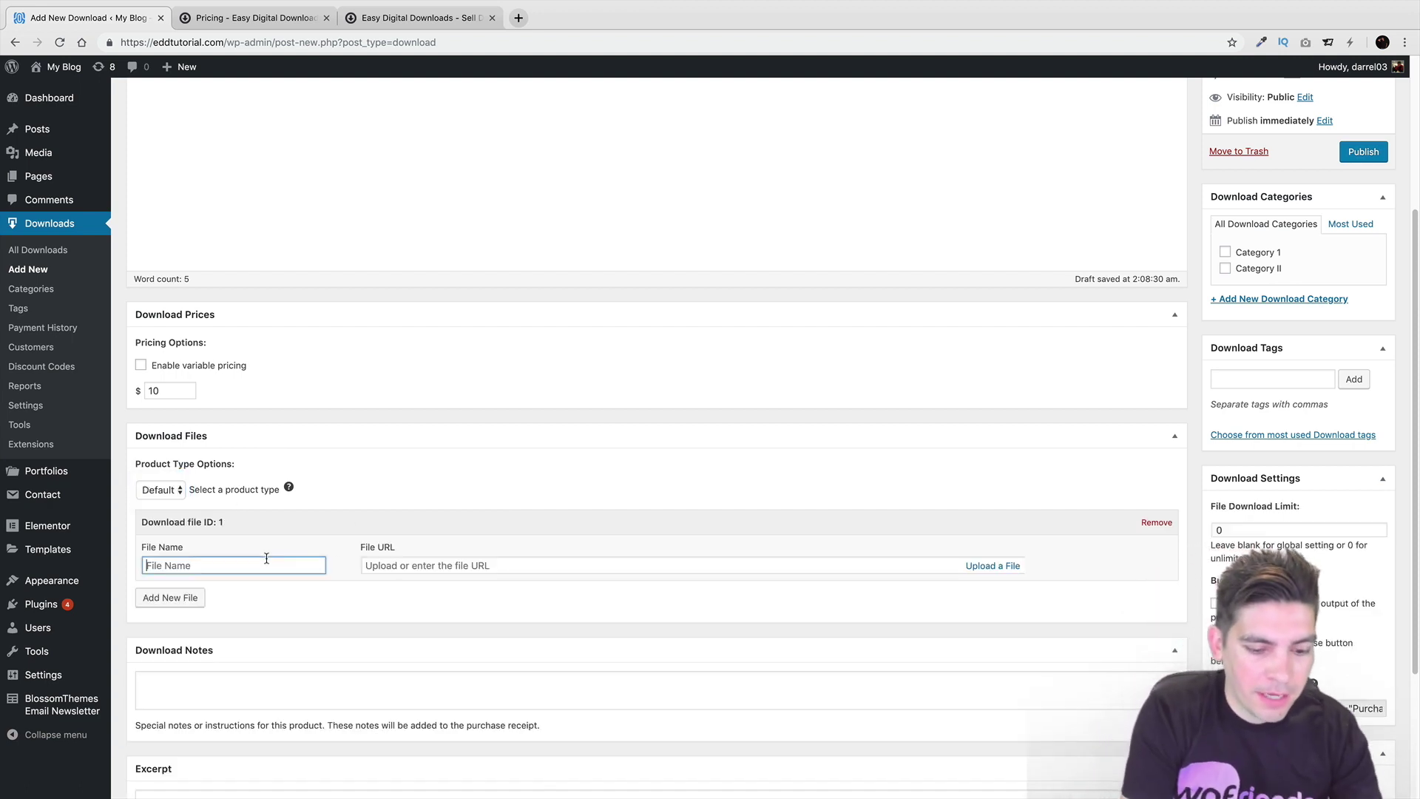
Enter 'Pattywac' as the file name and browse the media library without choosing a file.
{"action": "type", "text": "Pattywacj"}
{"action": "key", "text": "Tab"}
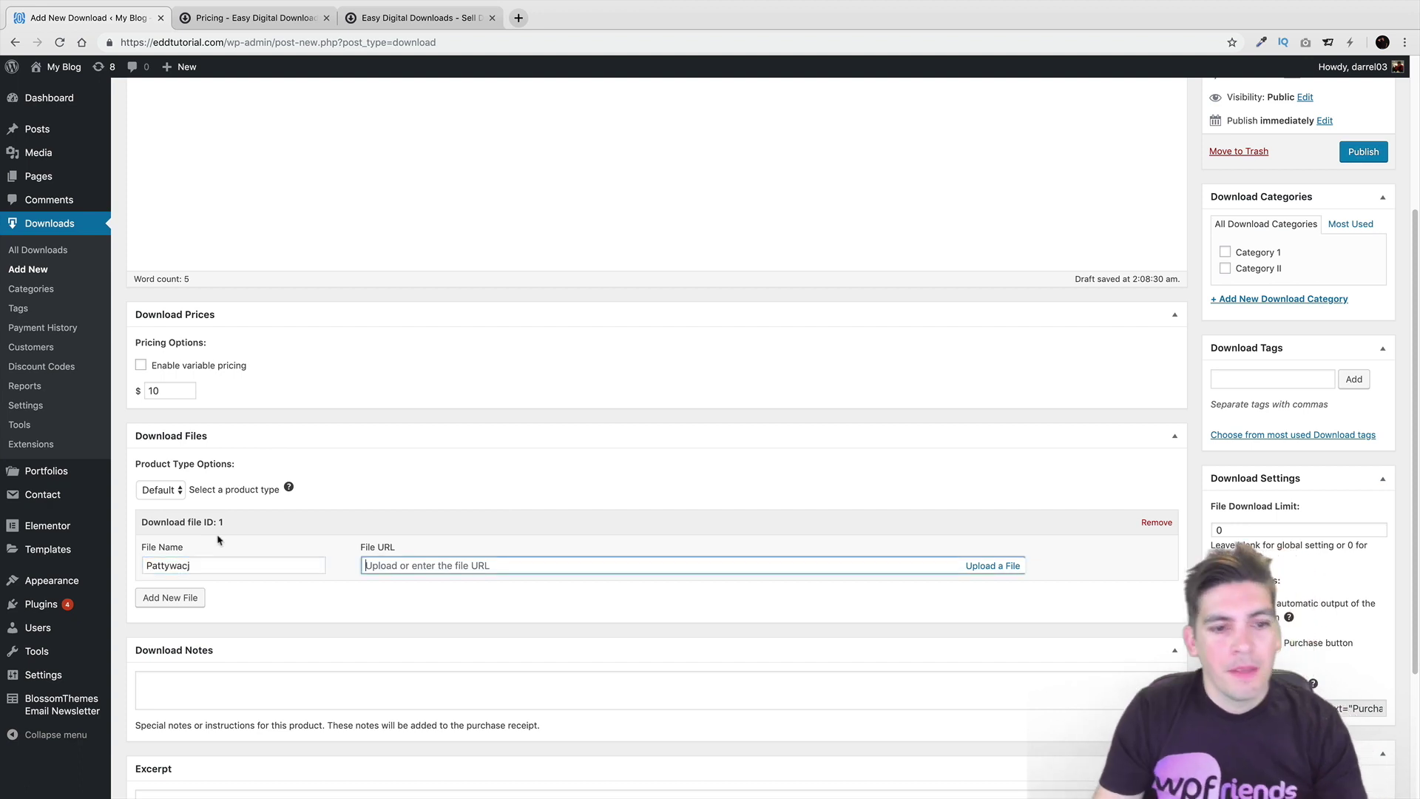
{"action": "left_click", "coordinate": [1000, 566]}
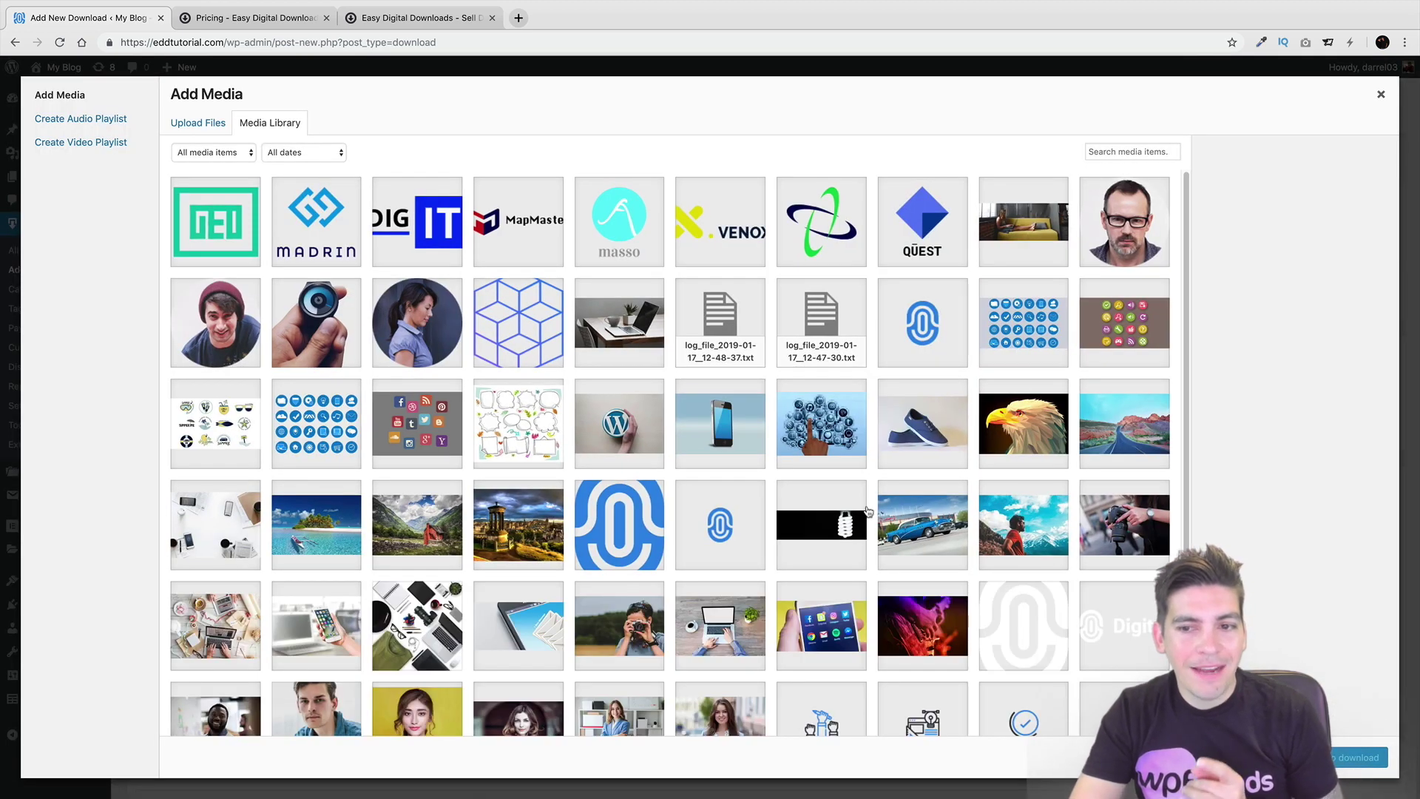
{"action": "scroll", "coordinate": [872, 514], "scroll_direction": "down", "scroll_amount": 2}
{"action": "scroll", "coordinate": [878, 518], "scroll_direction": "up", "scroll_amount": 2}
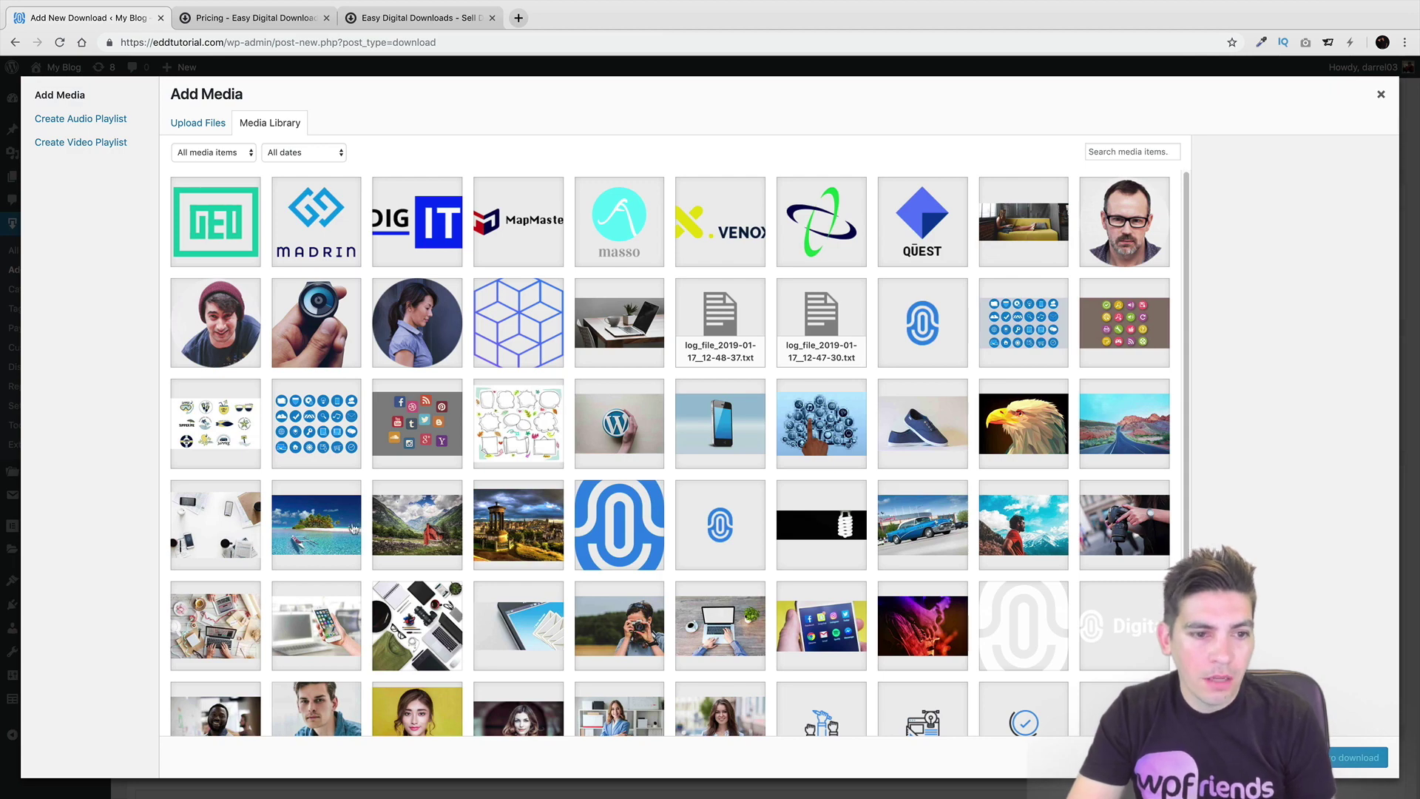
{"action": "scroll", "coordinate": [399, 548], "scroll_direction": "down", "scroll_amount": 2}
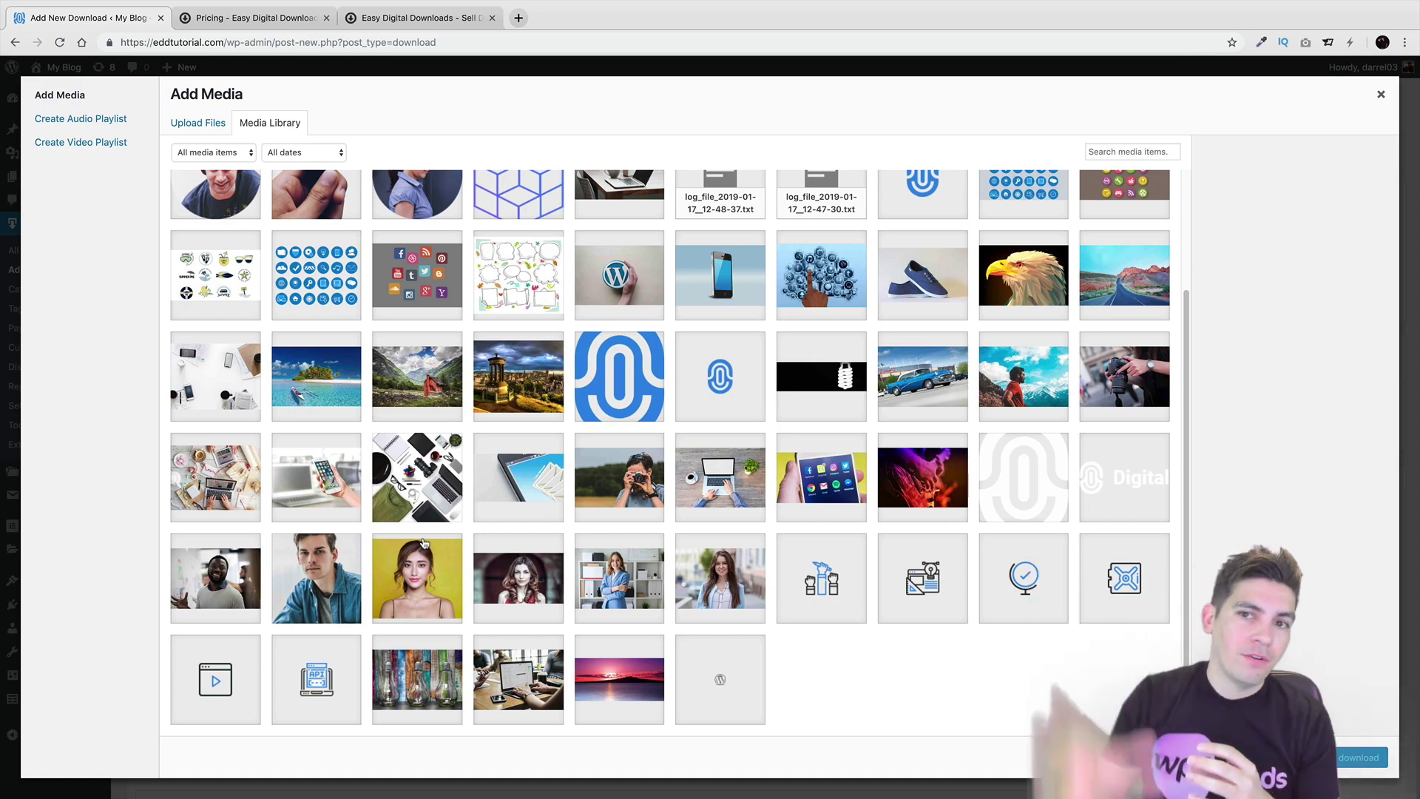
{"action": "scroll", "coordinate": [425, 546], "scroll_direction": "up", "scroll_amount": 2}
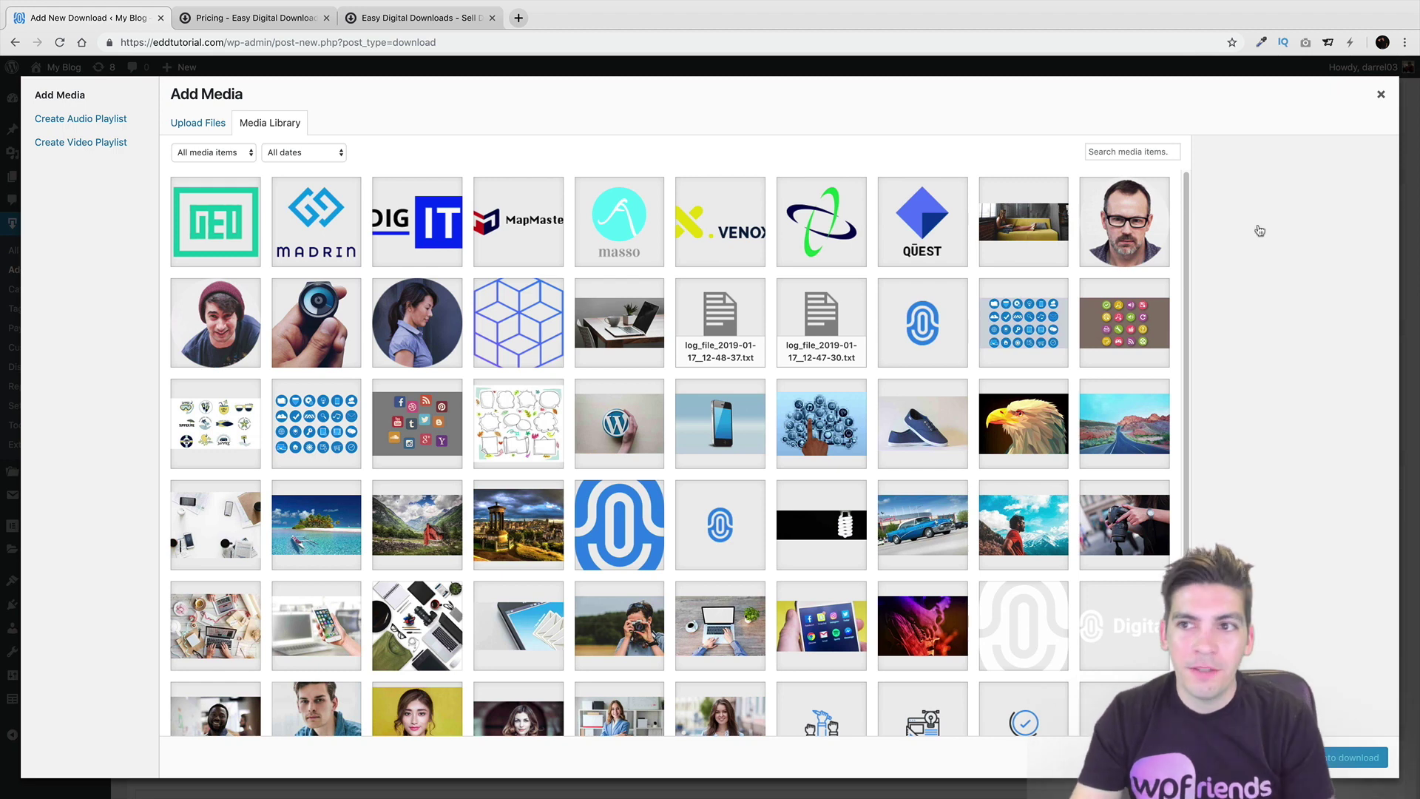
{"action": "left_click", "coordinate": [1381, 95]}
Insert geo.png from the Media Library as download file 1.
{"action": "scroll", "coordinate": [666, 422], "scroll_direction": "down", "scroll_amount": 1}
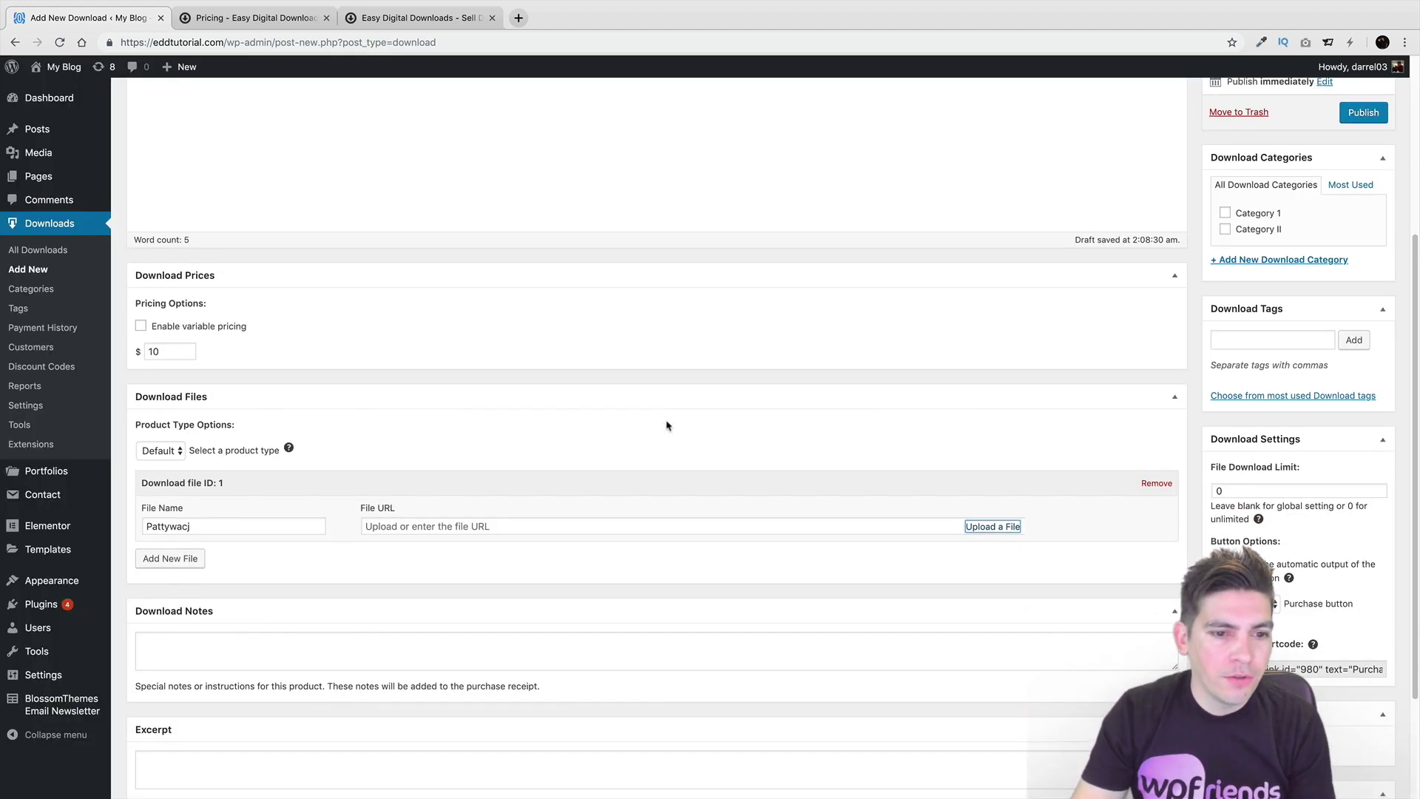
{"action": "left_click", "coordinate": [263, 523]}
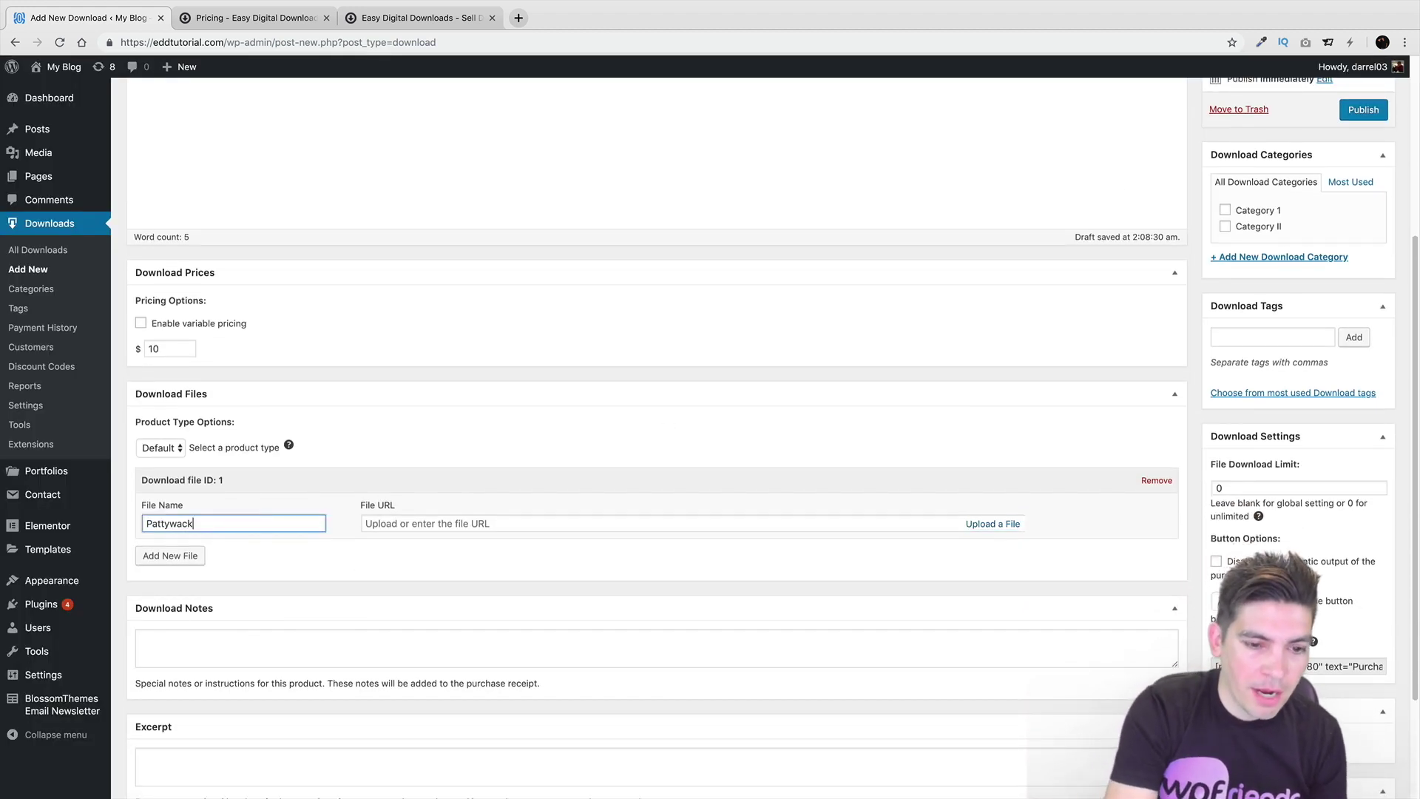
{"action": "left_click", "coordinate": [990, 524]}
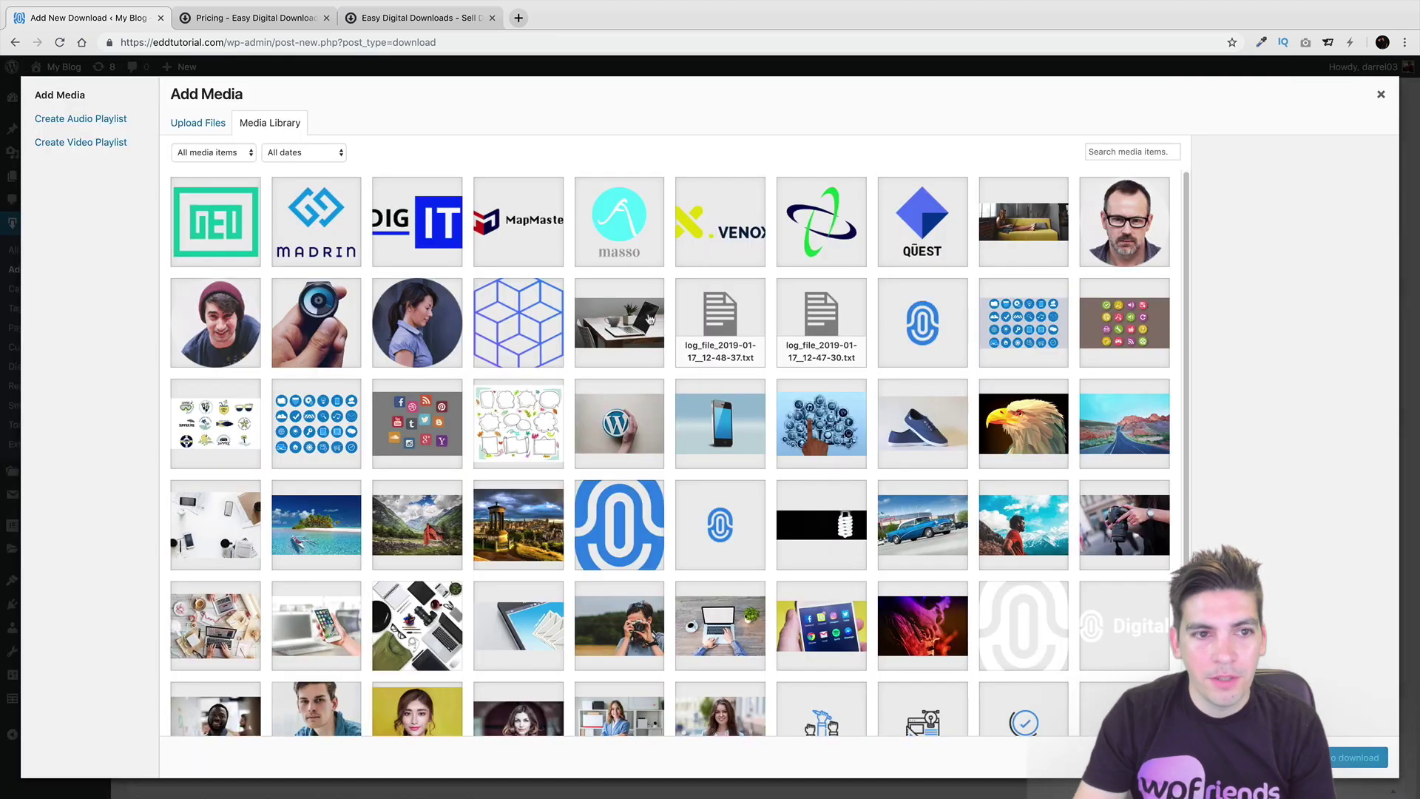
{"action": "left_click", "coordinate": [229, 213]}
{"action": "left_click", "coordinate": [1357, 758]}
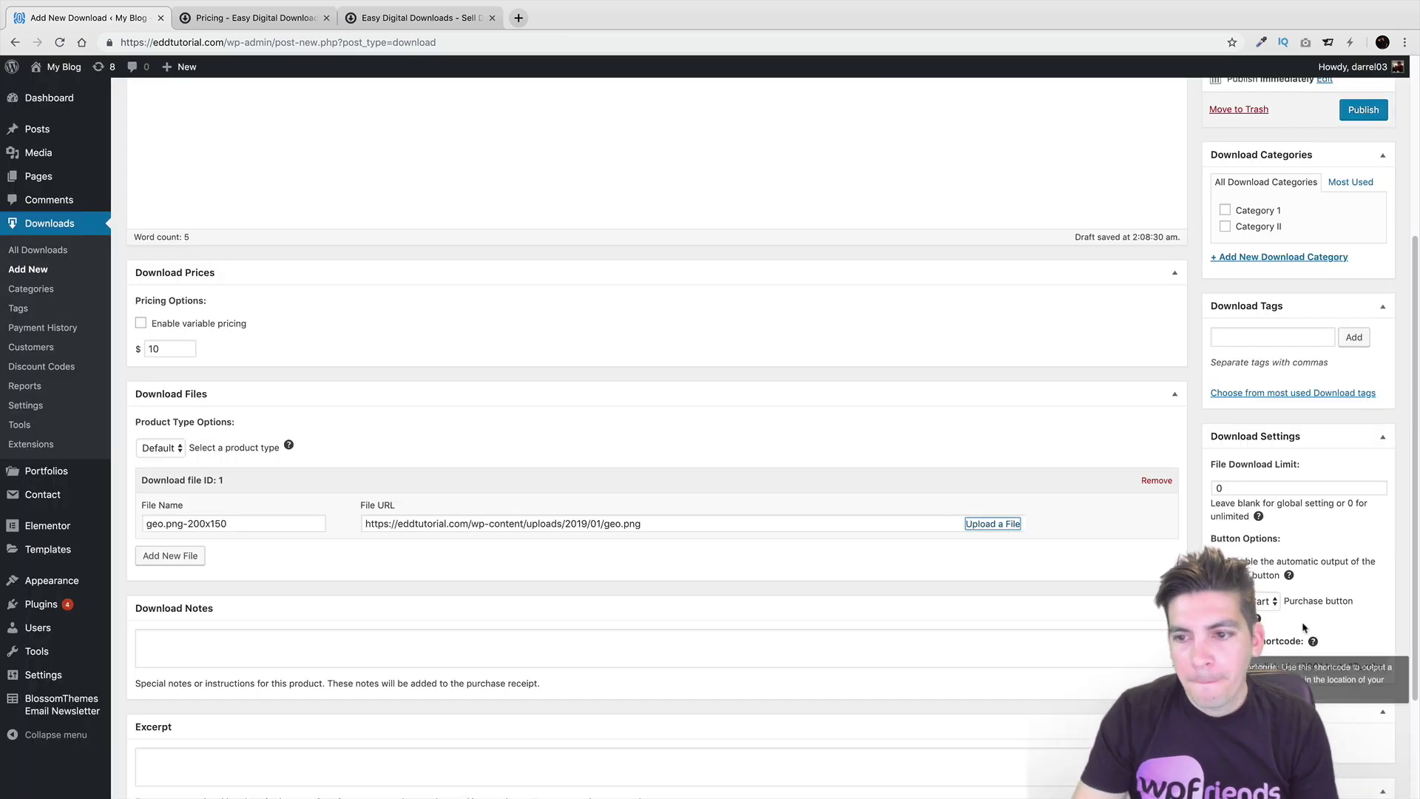
{"action": "scroll", "coordinate": [1295, 548], "scroll_direction": "down", "scroll_amount": 1}
Set Purchase button behavior to Buy Now and open the Download Image media library.
{"action": "scroll", "coordinate": [1337, 543], "scroll_direction": "up", "scroll_amount": 1}
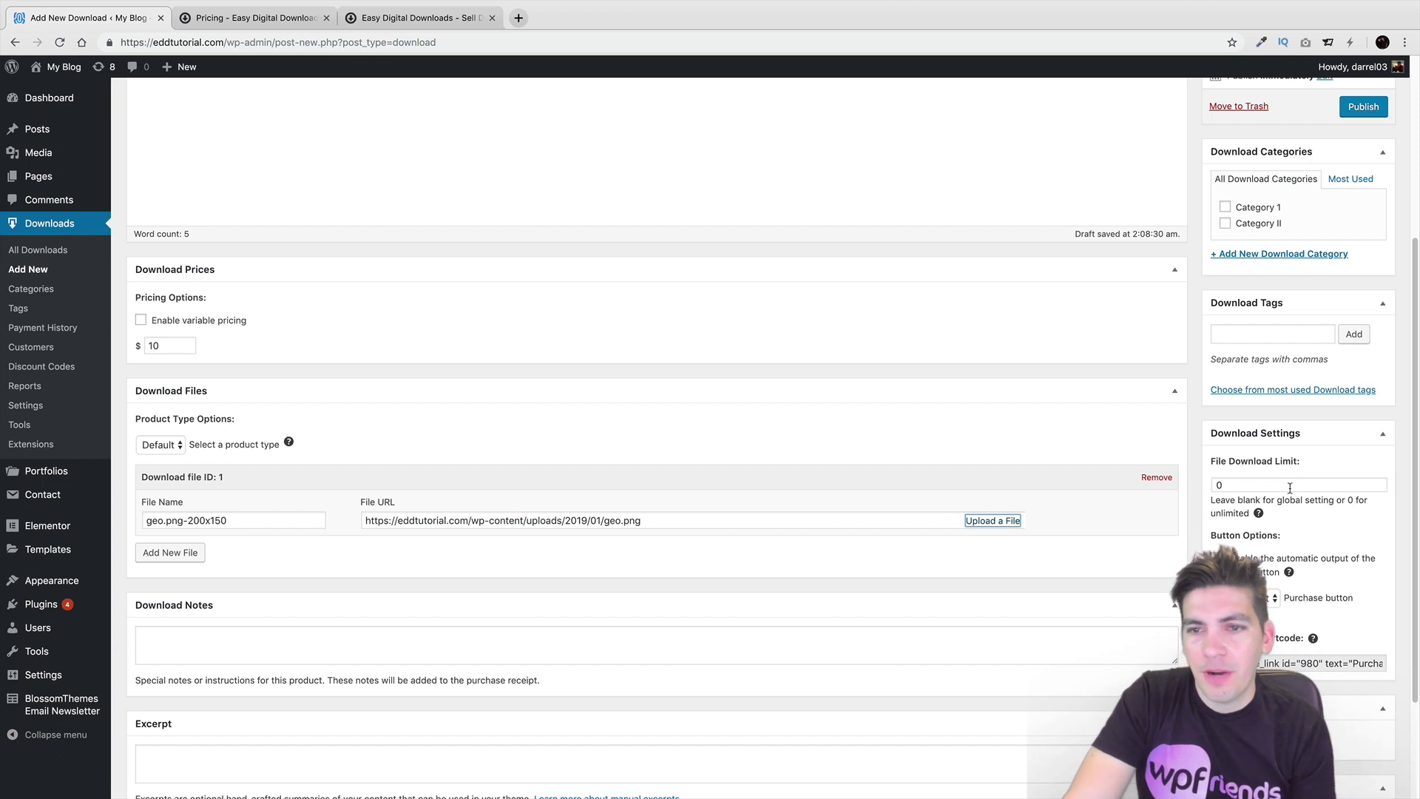
{"action": "scroll", "coordinate": [1290, 489], "scroll_direction": "down", "scroll_amount": 1}
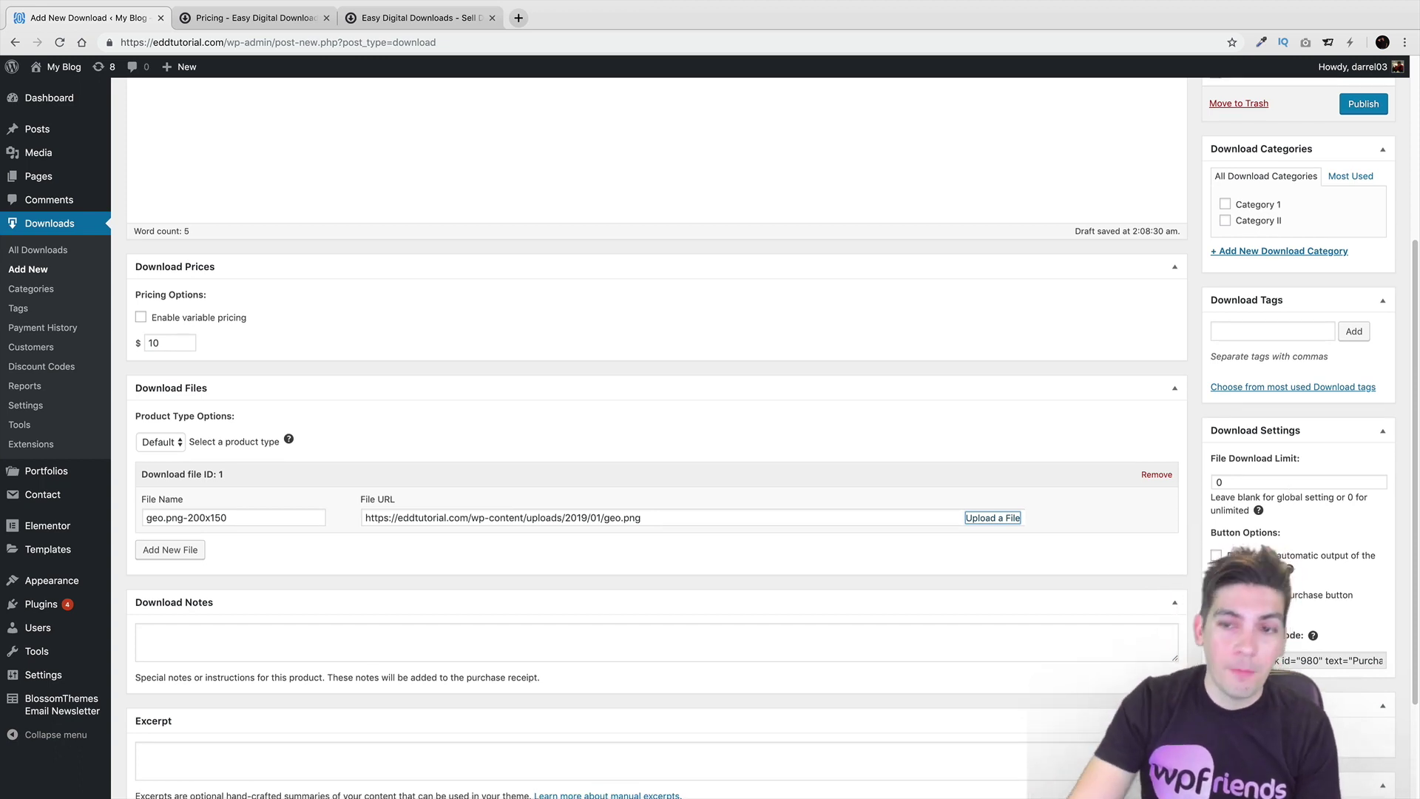
{"action": "left_click", "coordinate": [1283, 595]}
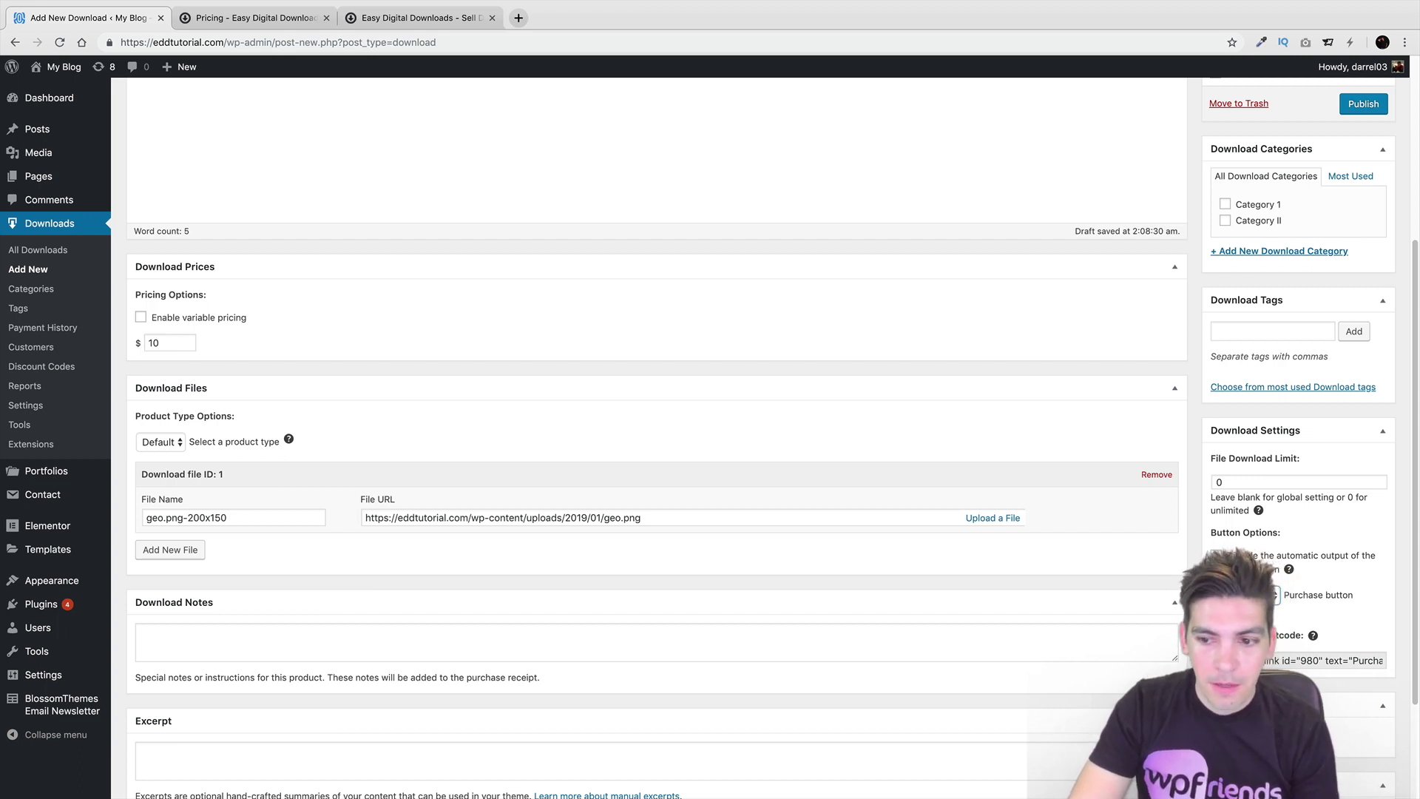
{"action": "mouse_move", "coordinate": [1257, 617]}
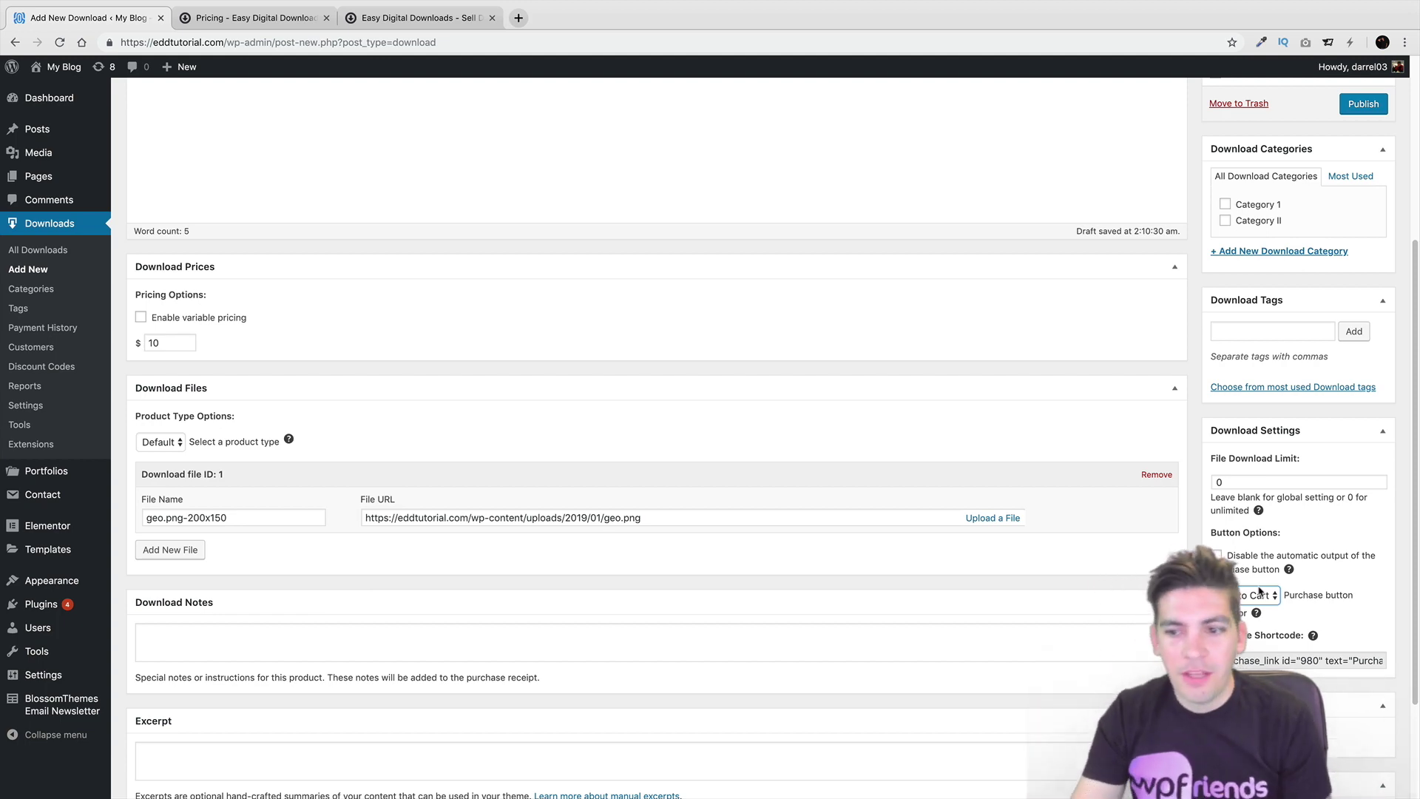
{"action": "left_click", "coordinate": [1265, 609]}
{"action": "scroll", "coordinate": [1265, 608], "scroll_direction": "down", "scroll_amount": 3}
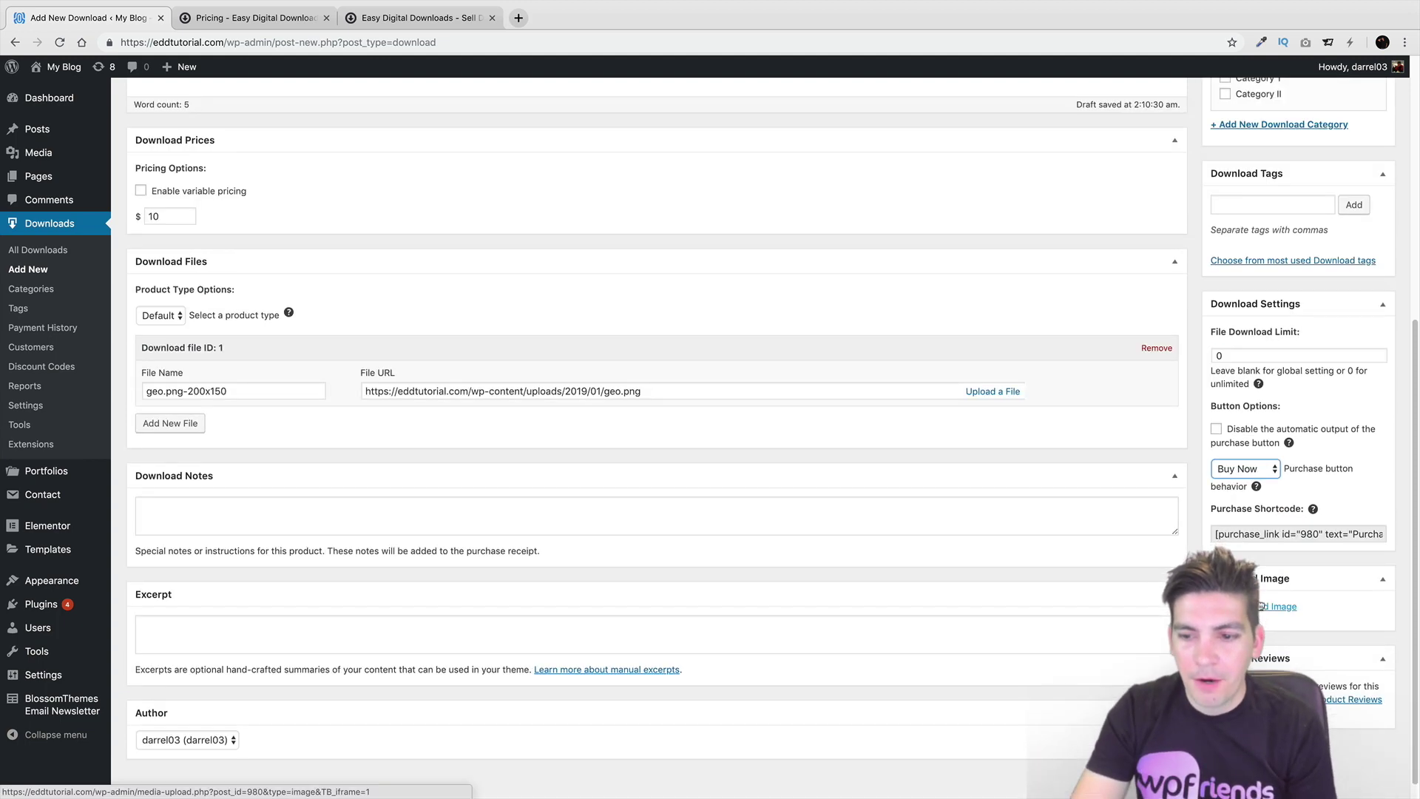
{"action": "left_click", "coordinate": [1265, 608]}
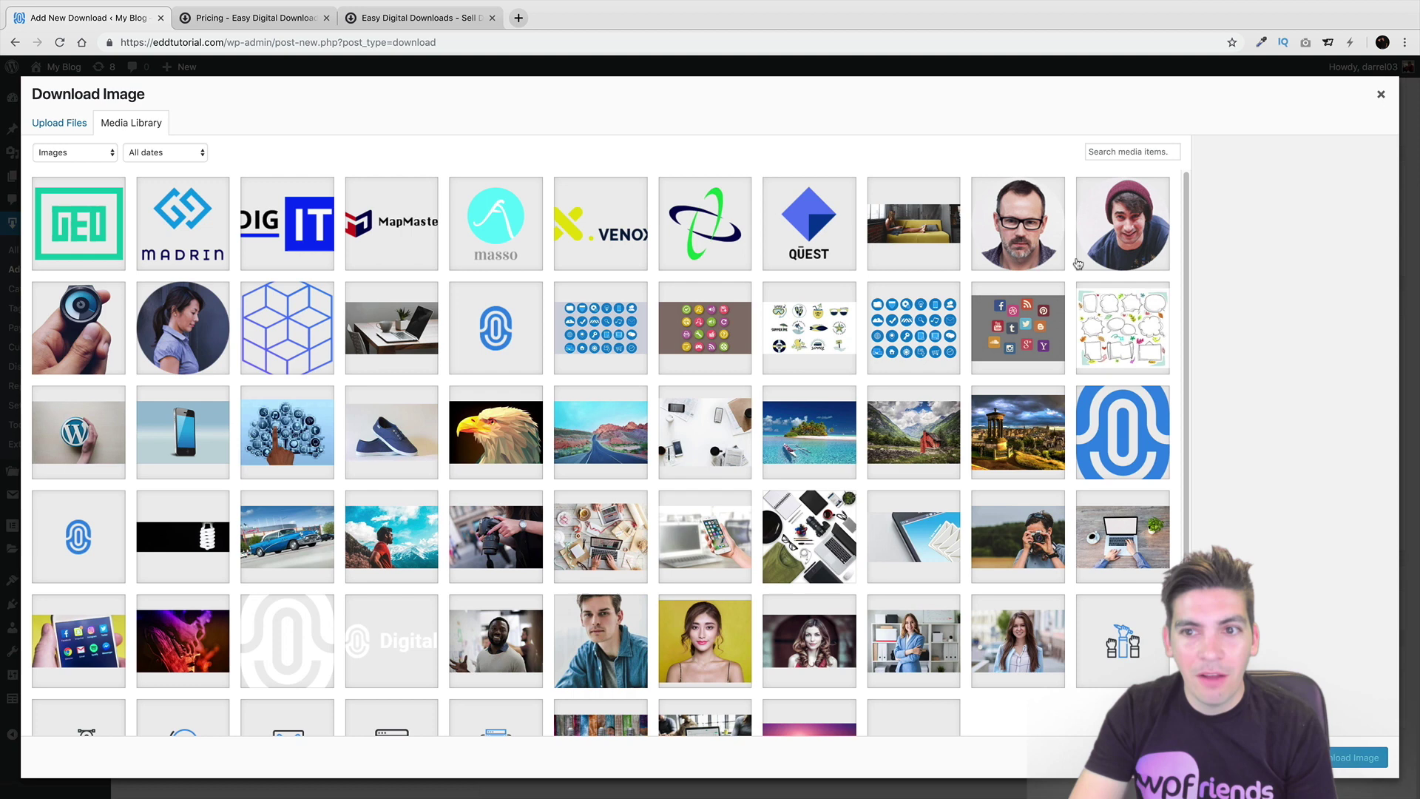
Set the desk and laptop photo as the download image.
{"action": "left_click", "coordinate": [1026, 435]}
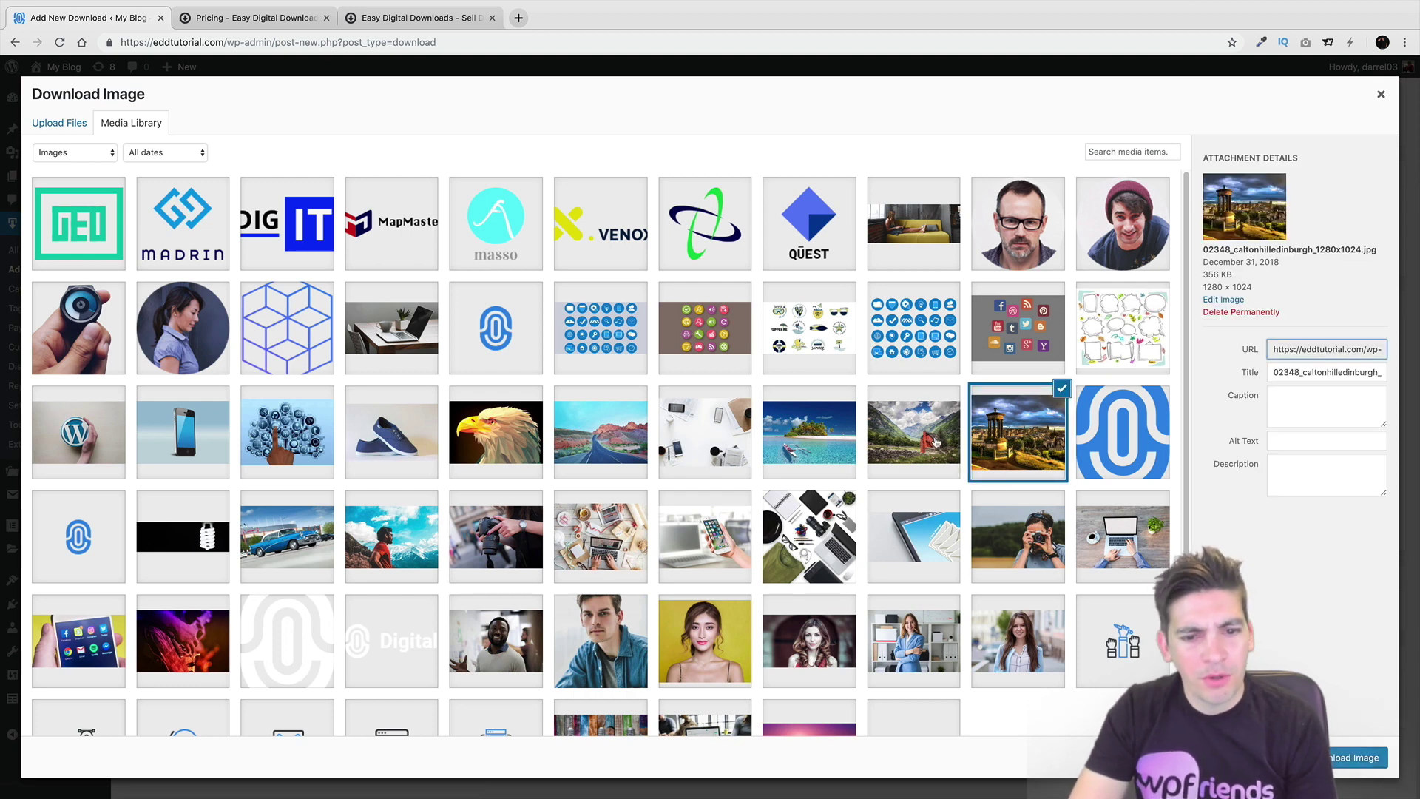
{"action": "left_click", "coordinate": [648, 560]}
{"action": "left_click", "coordinate": [1359, 757]}
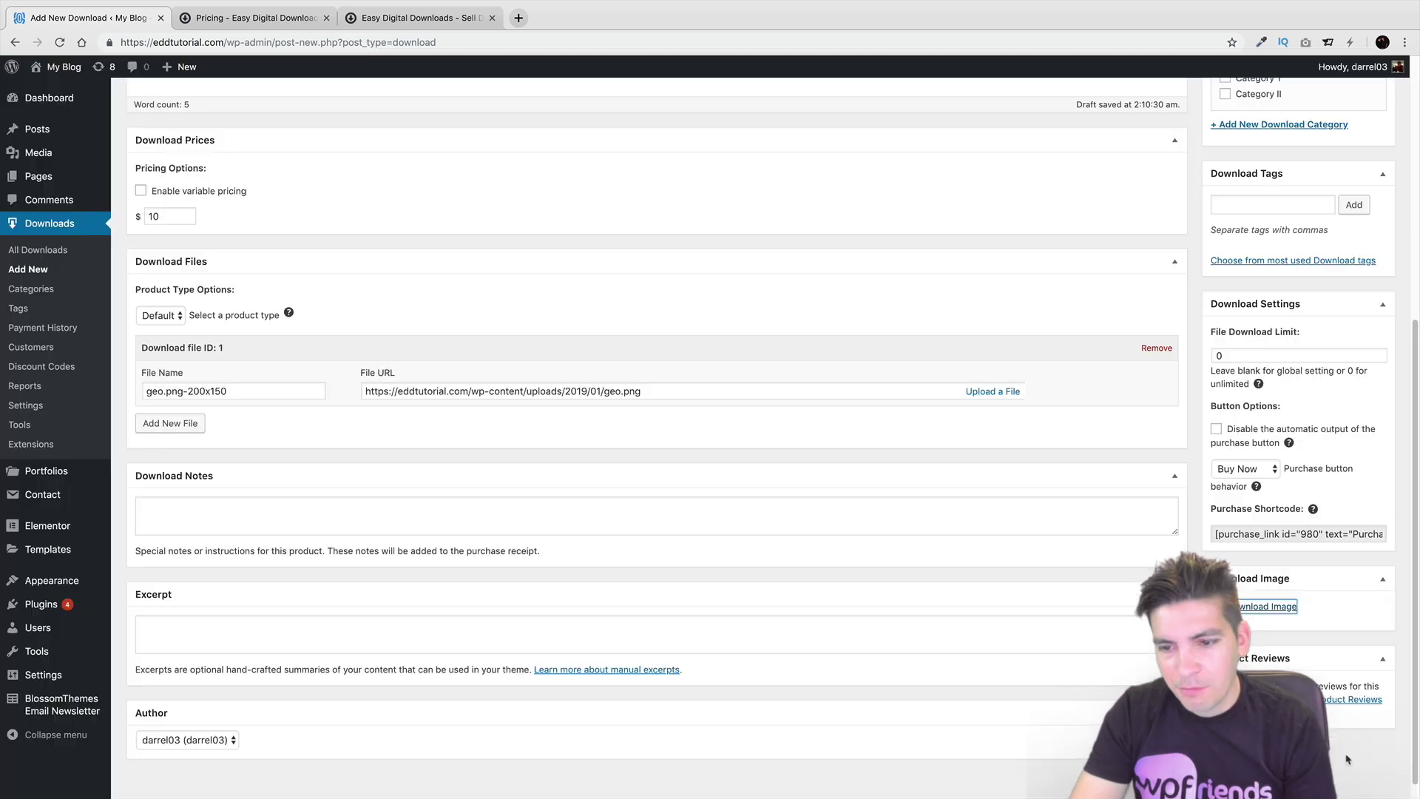
Publish the E Book For Cooking download at $10.00.
{"action": "scroll", "coordinate": [1095, 525], "scroll_direction": "down", "scroll_amount": 2}
{"action": "scroll", "coordinate": [547, 439], "scroll_direction": "up", "scroll_amount": 1}
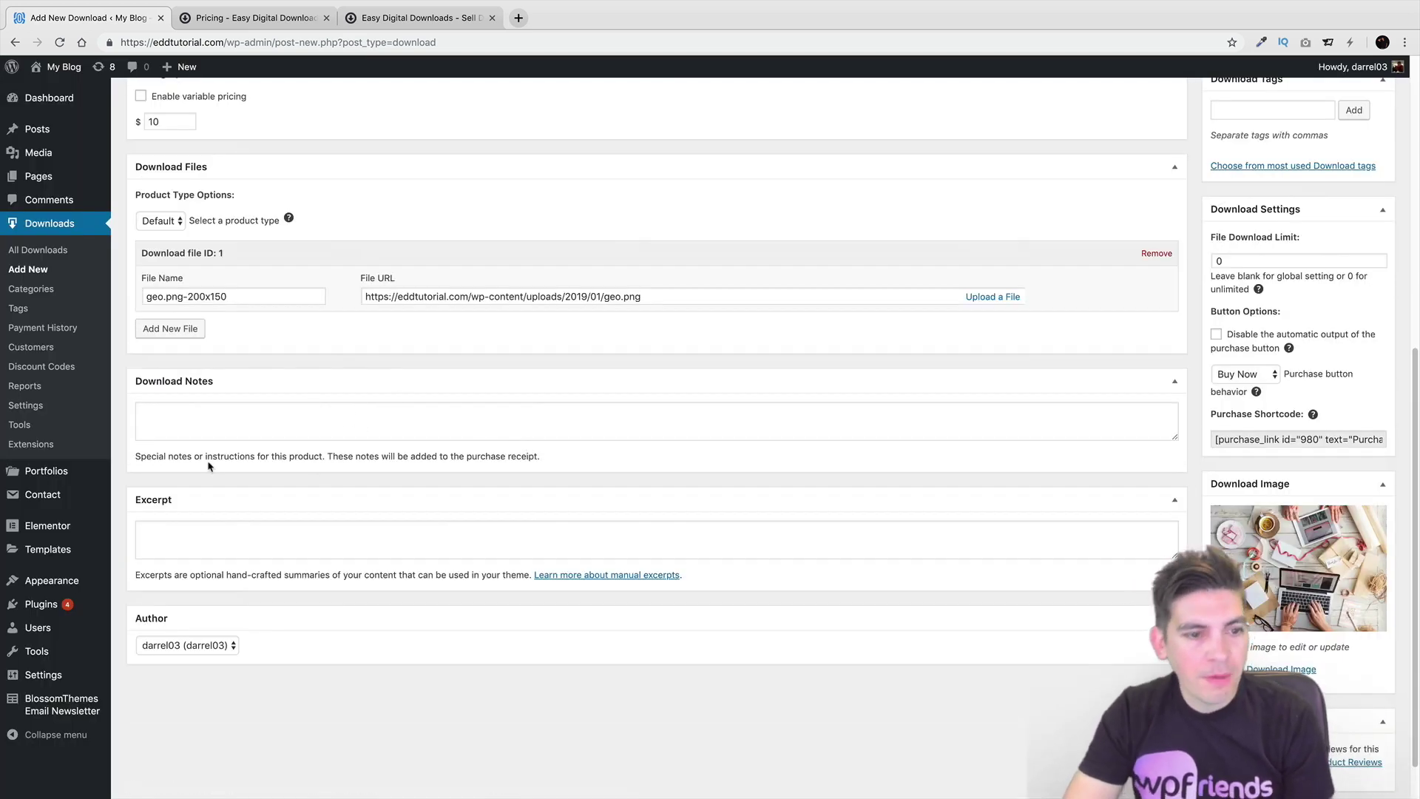
{"action": "scroll", "coordinate": [594, 527], "scroll_direction": "up", "scroll_amount": 3}
{"action": "scroll", "coordinate": [665, 536], "scroll_direction": "up", "scroll_amount": 5}
{"action": "scroll", "coordinate": [929, 502], "scroll_direction": "up", "scroll_amount": 2}
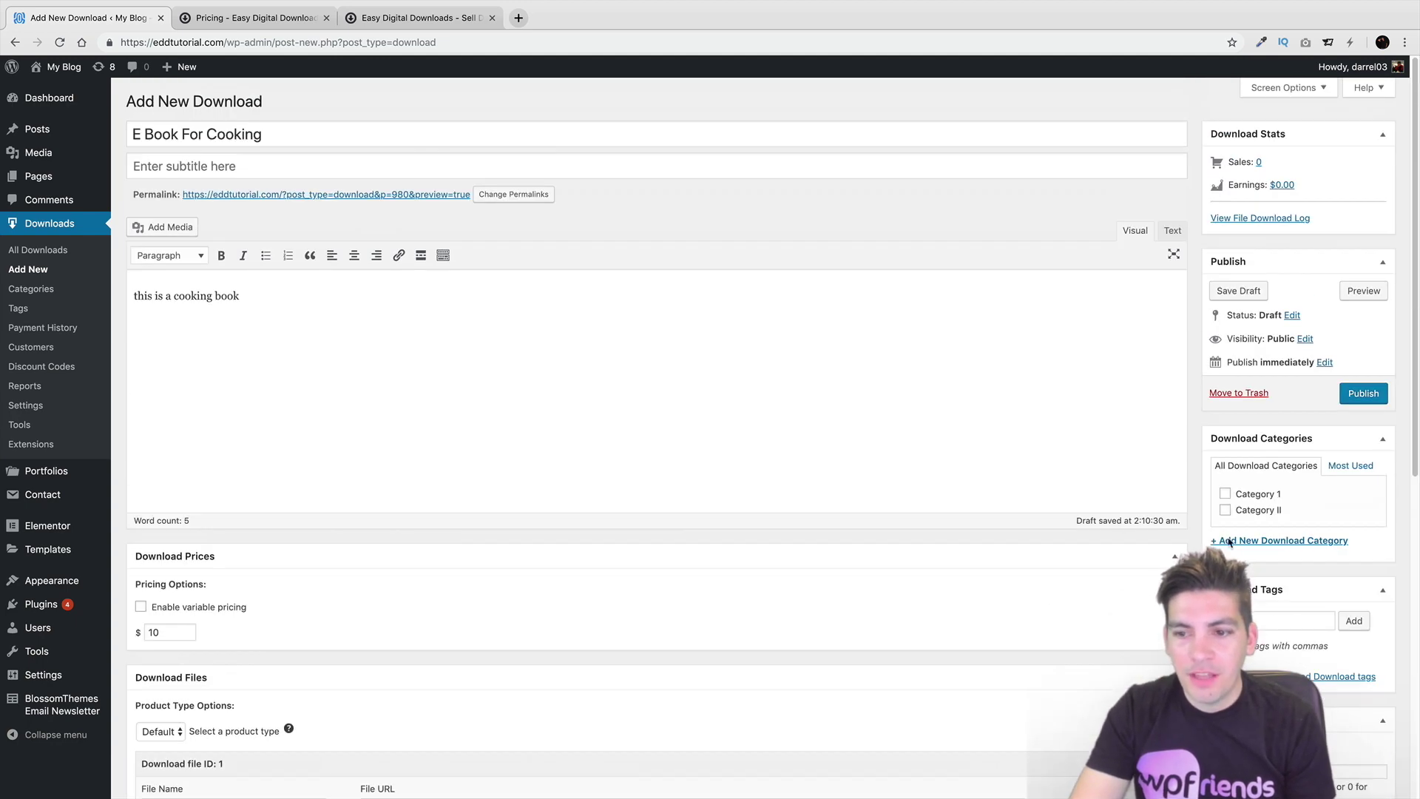
{"action": "left_click", "coordinate": [1363, 394]}
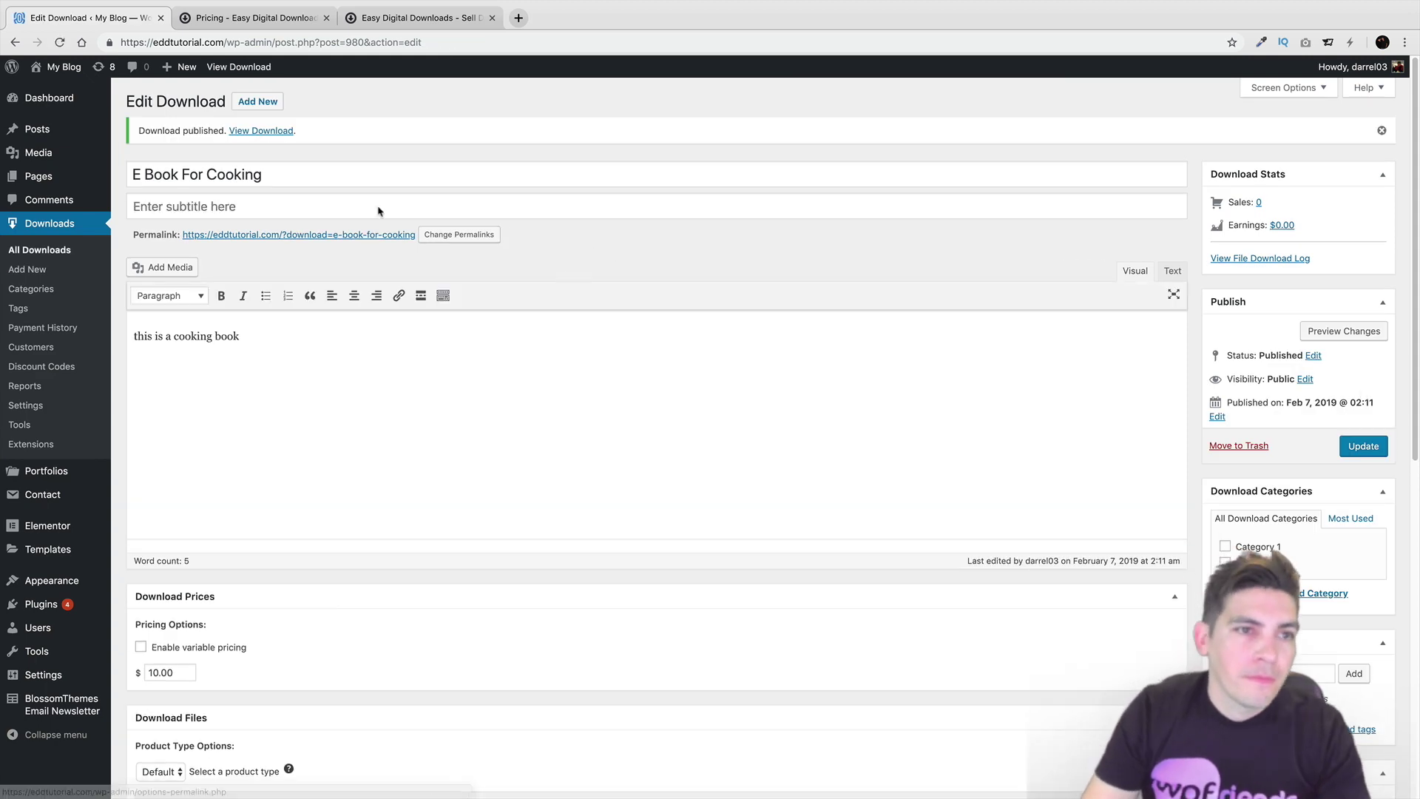
View the published E Book For Cooking download page and try its Buy Now button.
{"action": "left_click", "coordinate": [231, 68]}
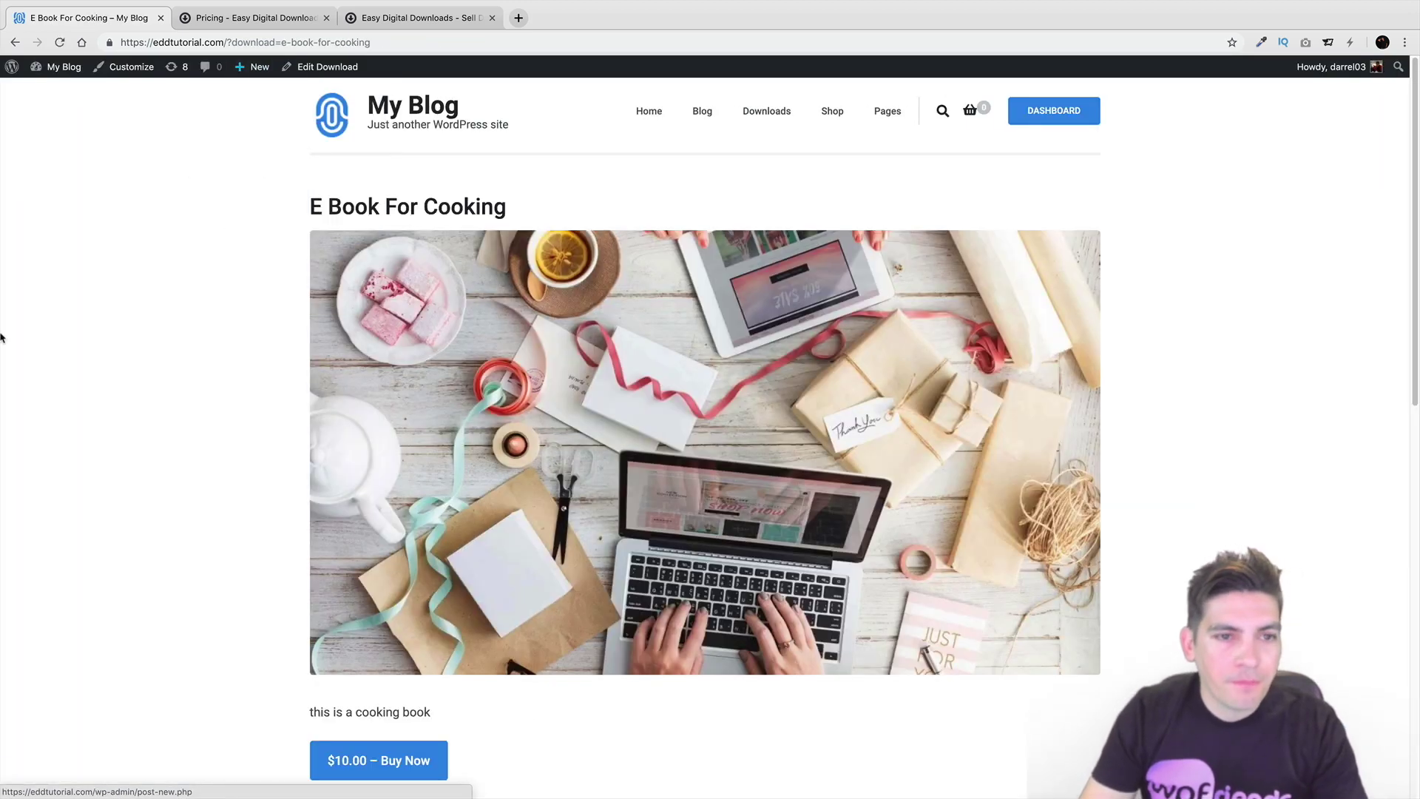
{"action": "scroll", "coordinate": [428, 511], "scroll_direction": "down", "scroll_amount": 2}
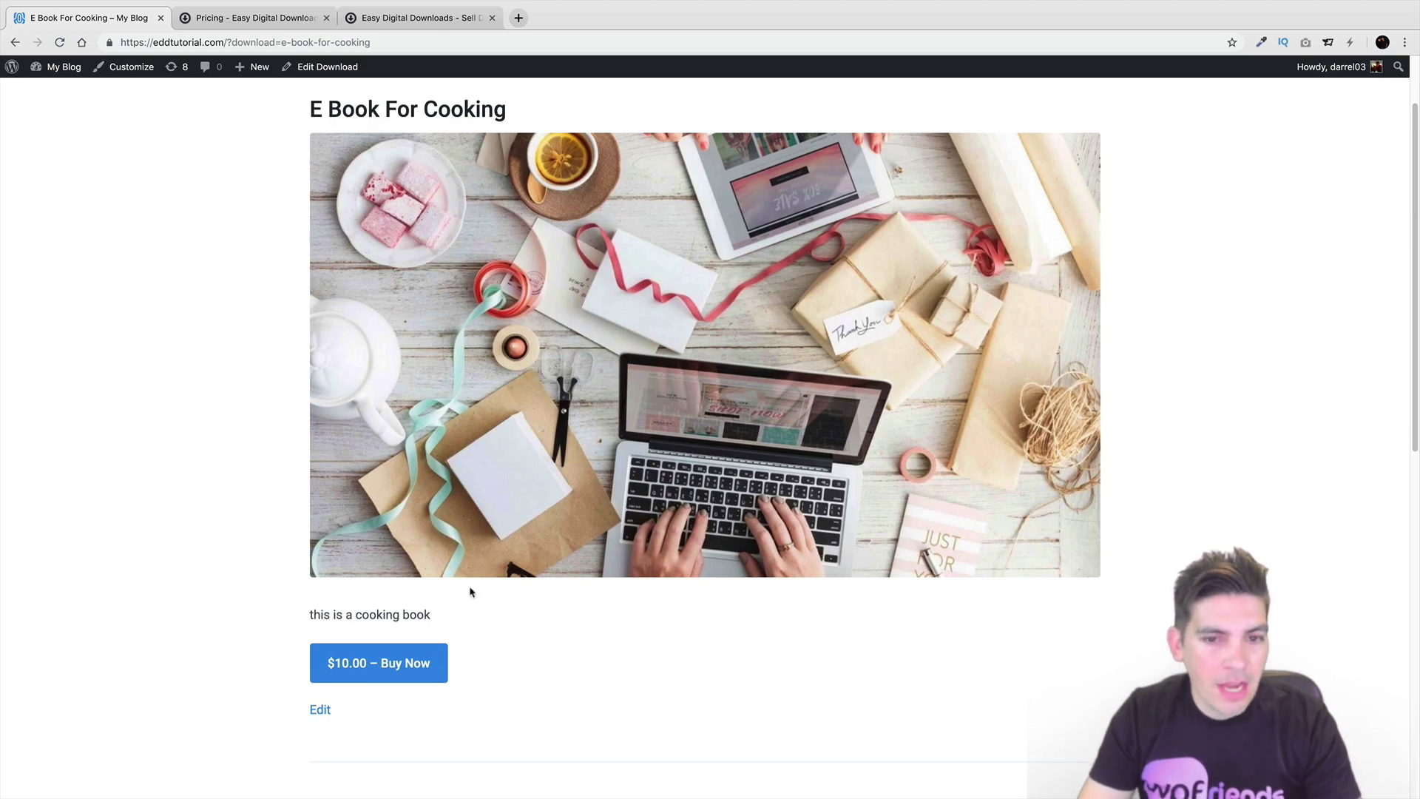
{"action": "scroll", "coordinate": [469, 589], "scroll_direction": "down", "scroll_amount": 1}
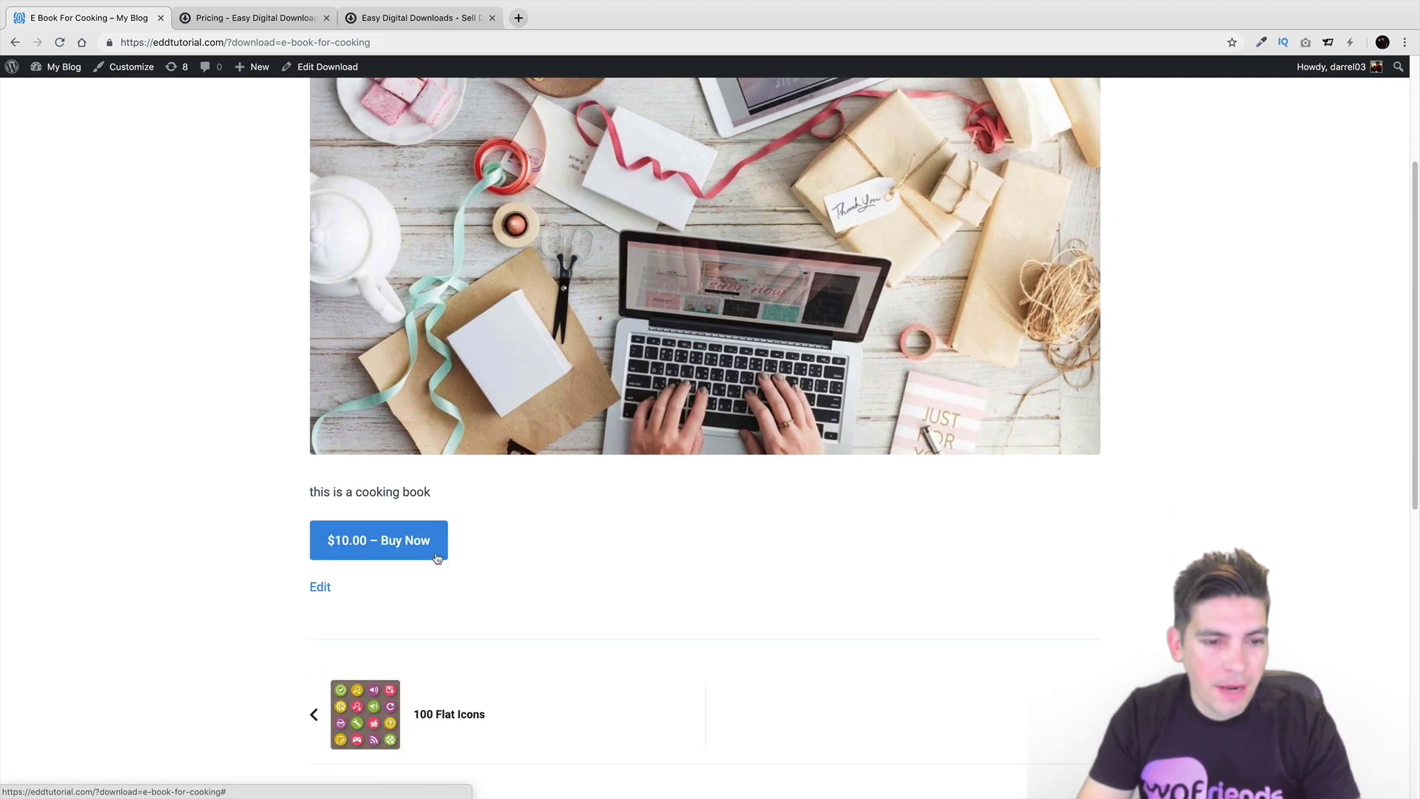
{"action": "left_click", "coordinate": [444, 556]}
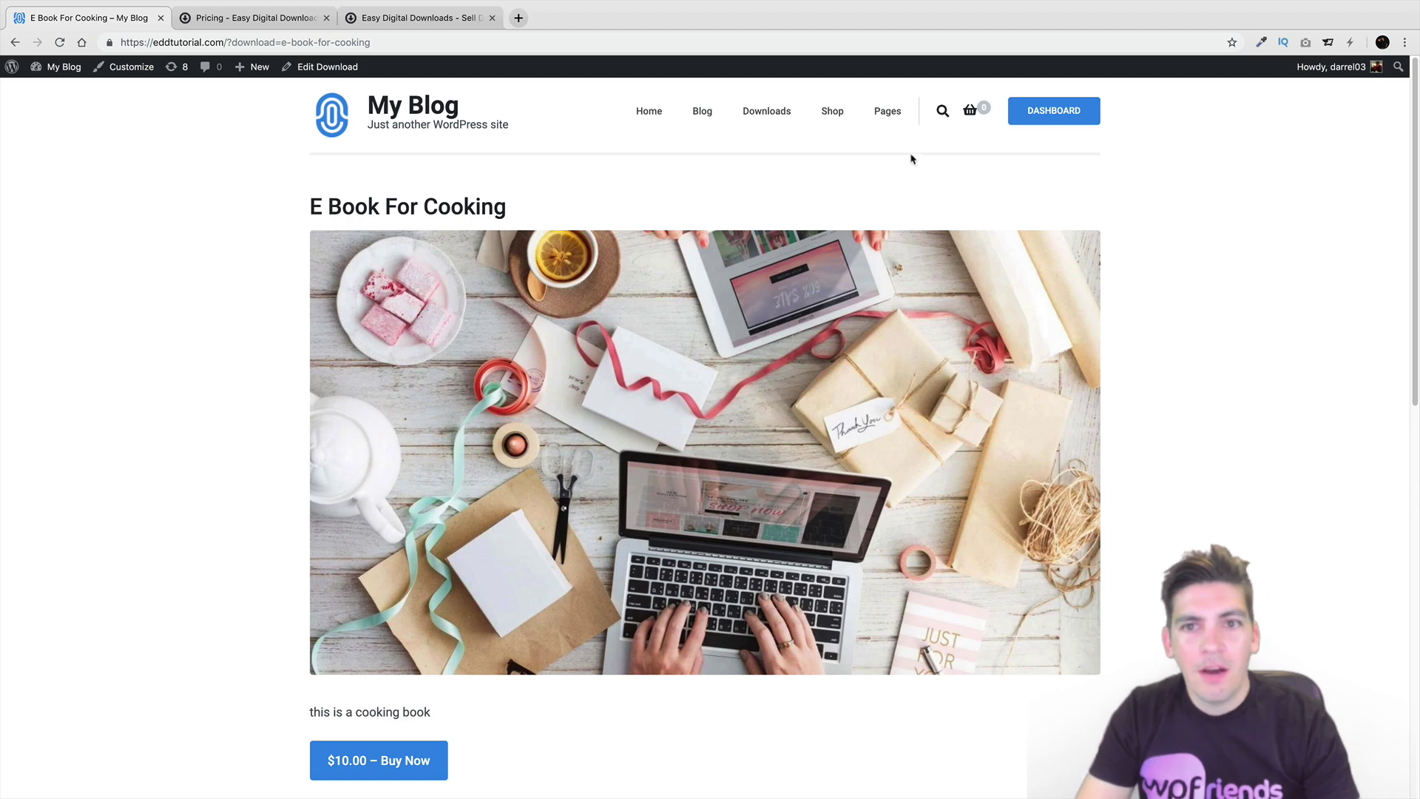
From Shop > Product Grid, buy E Book For Cooking at $10.00 to reach PayPal checkout.
{"action": "left_click", "coordinate": [833, 111]}
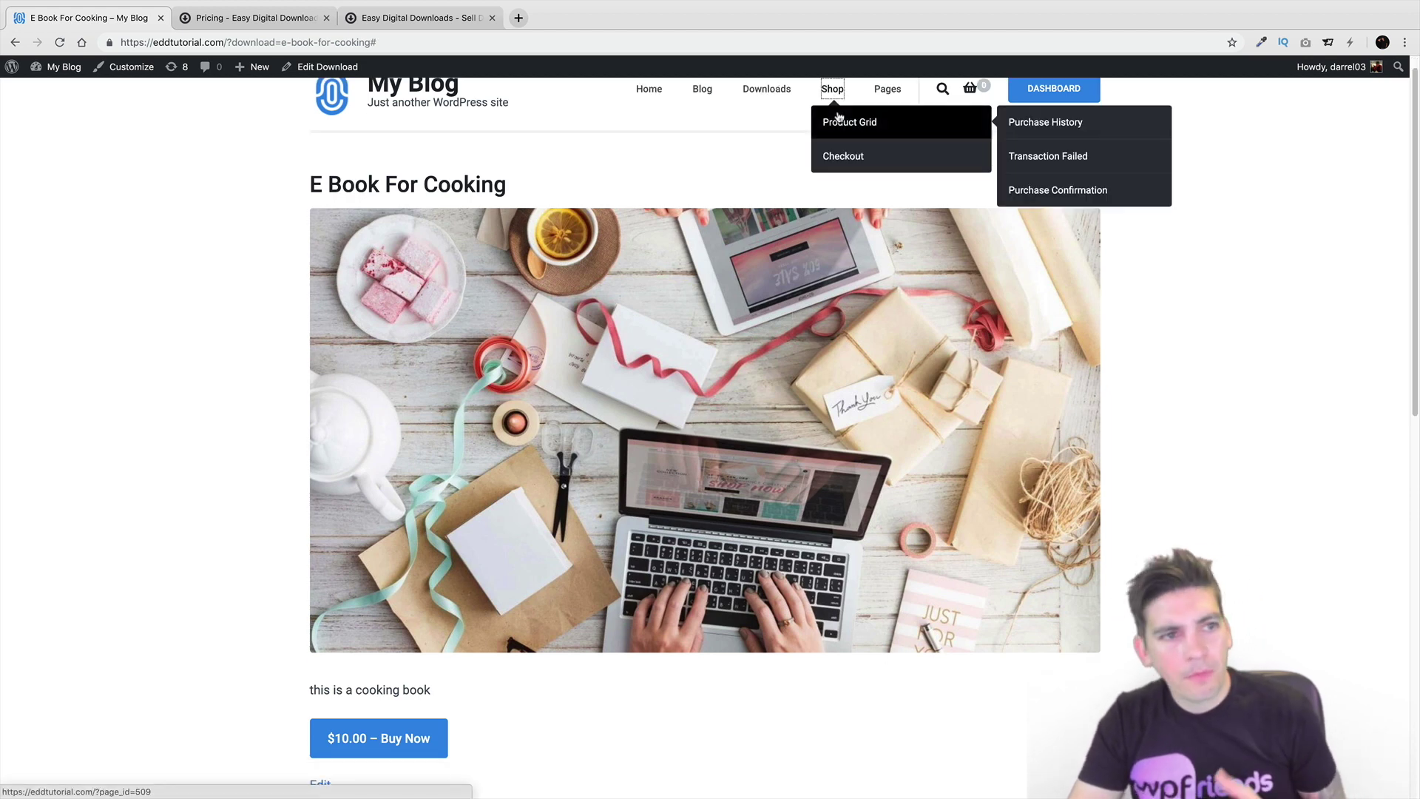
{"action": "left_click", "coordinate": [839, 120]}
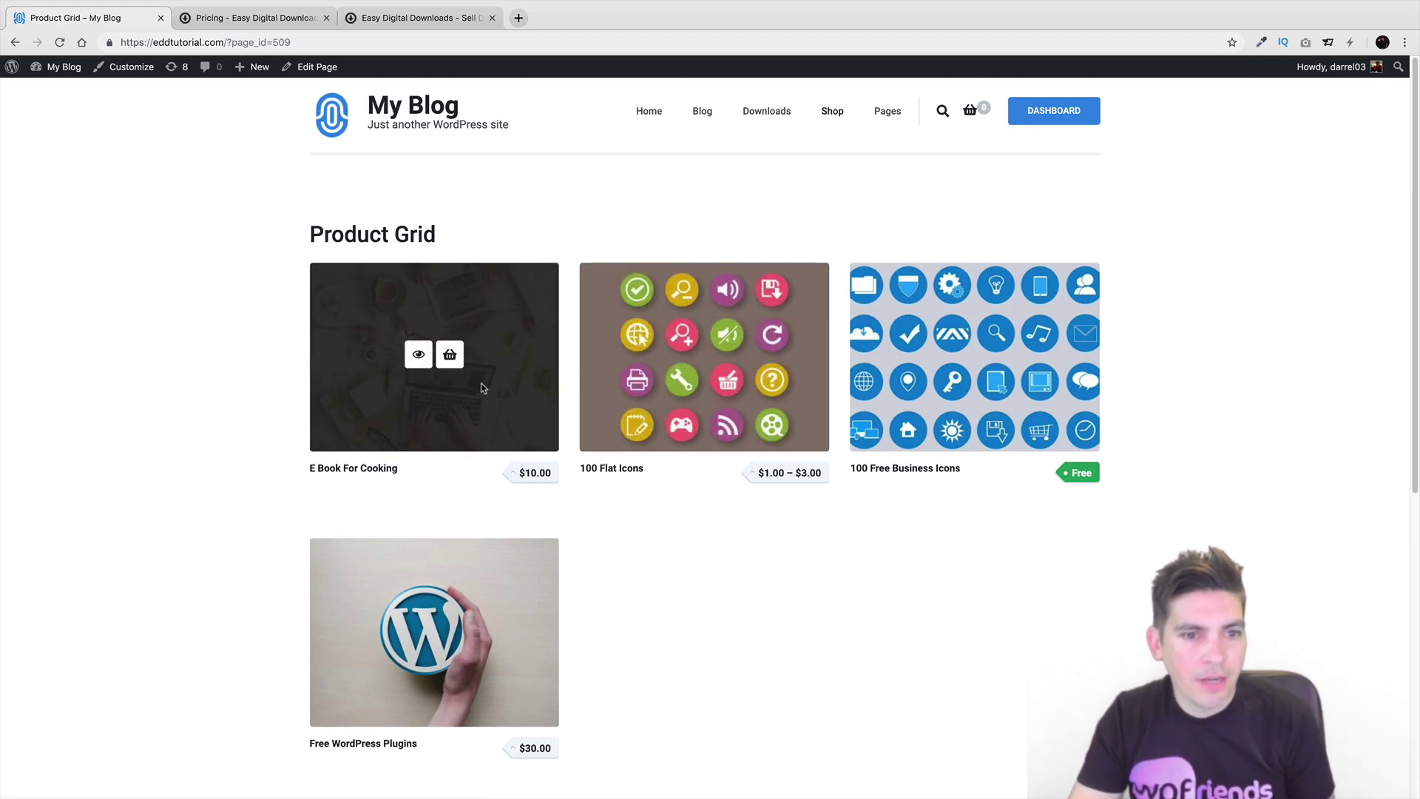
{"action": "left_click", "coordinate": [455, 359]}
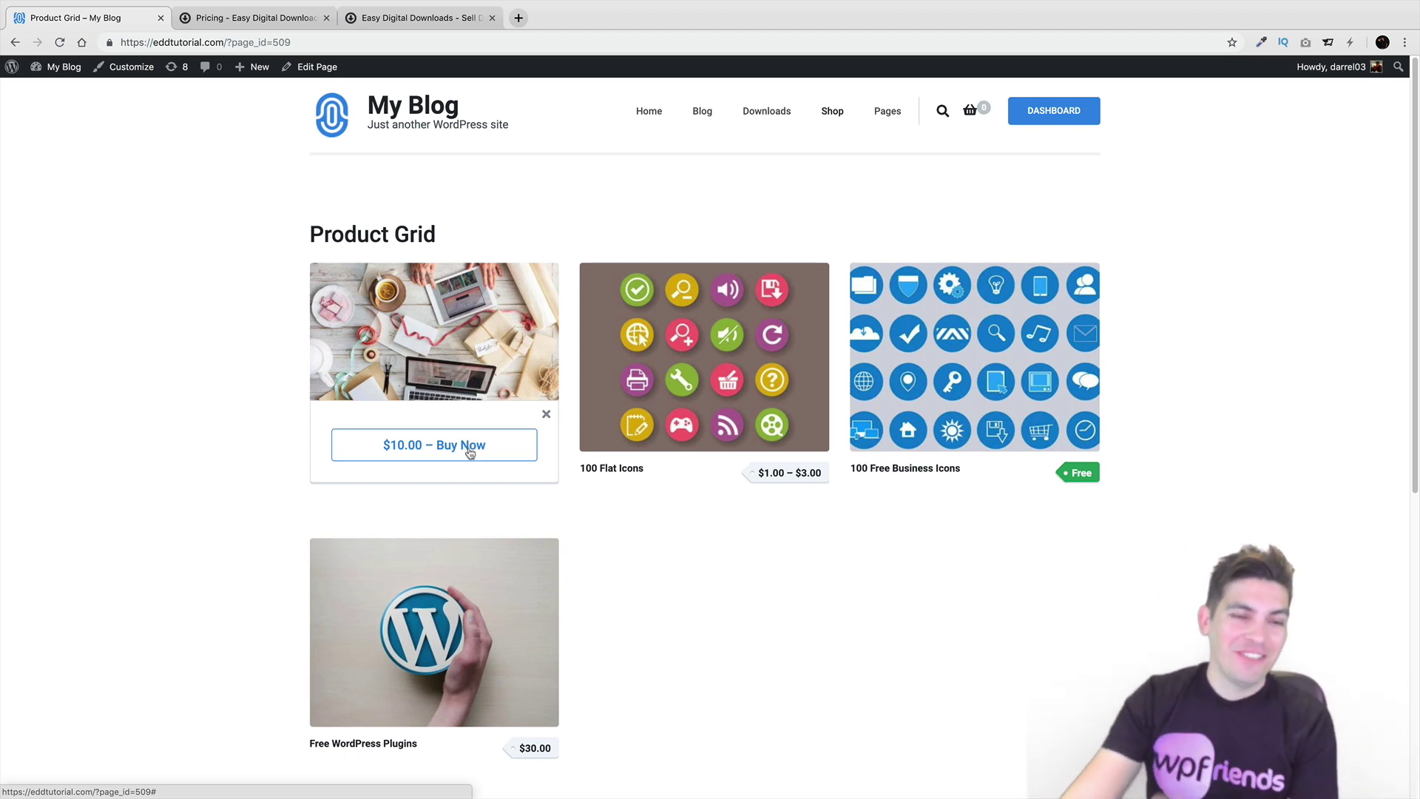
{"action": "left_click", "coordinate": [465, 452]}
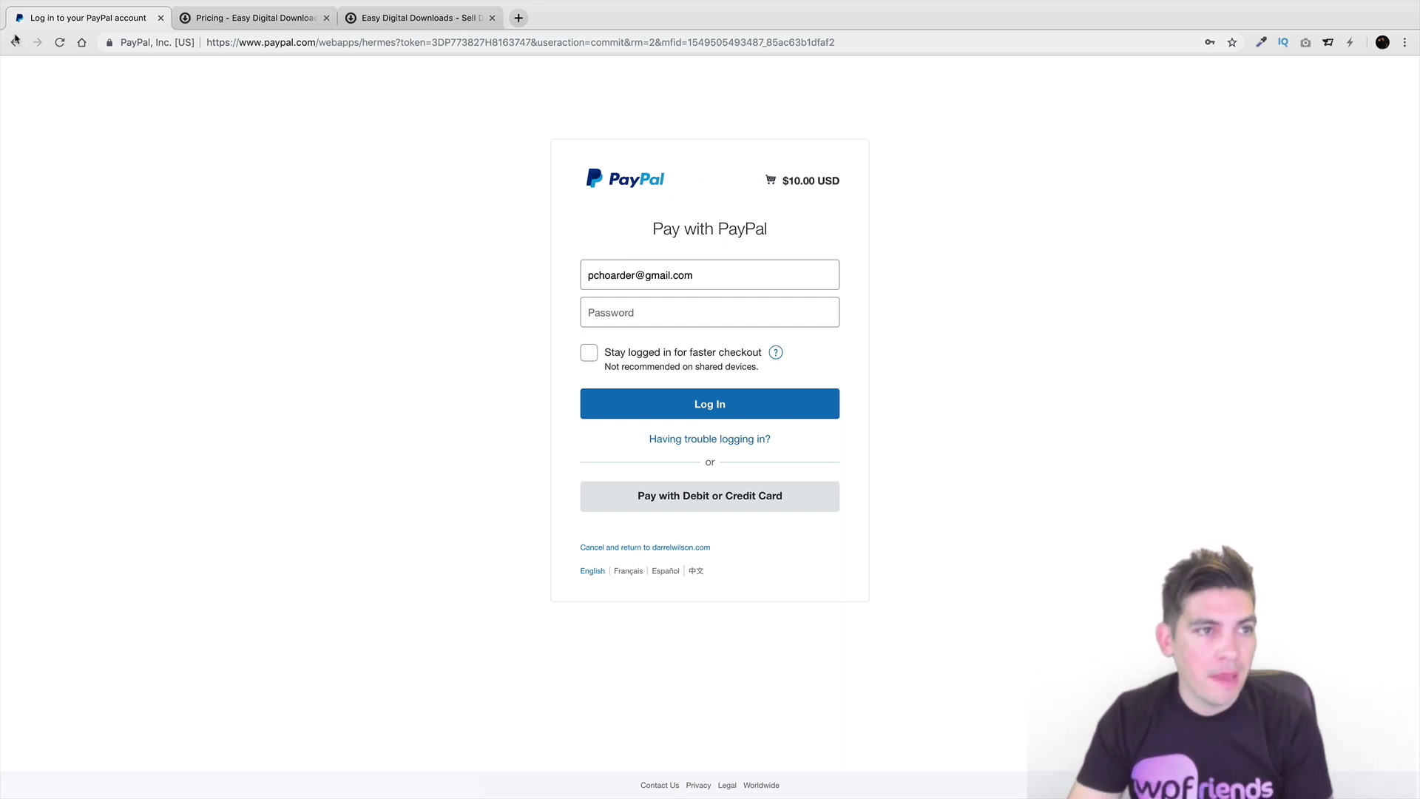
{"action": "left_click", "coordinate": [16, 43]}
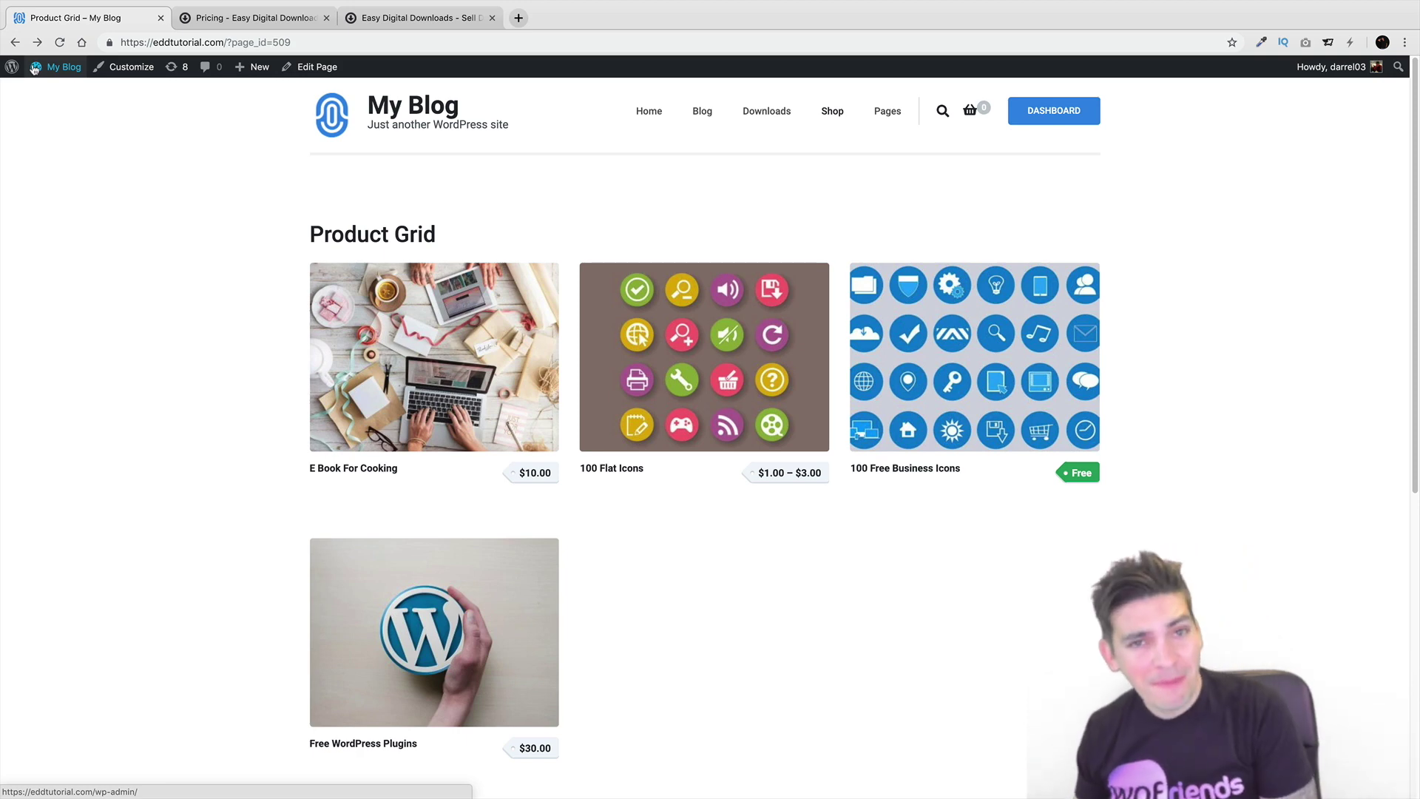
Check the theme demo home page, then bring up the Easy Digital Downloads Pricing tab.
{"action": "left_click", "coordinate": [647, 113]}
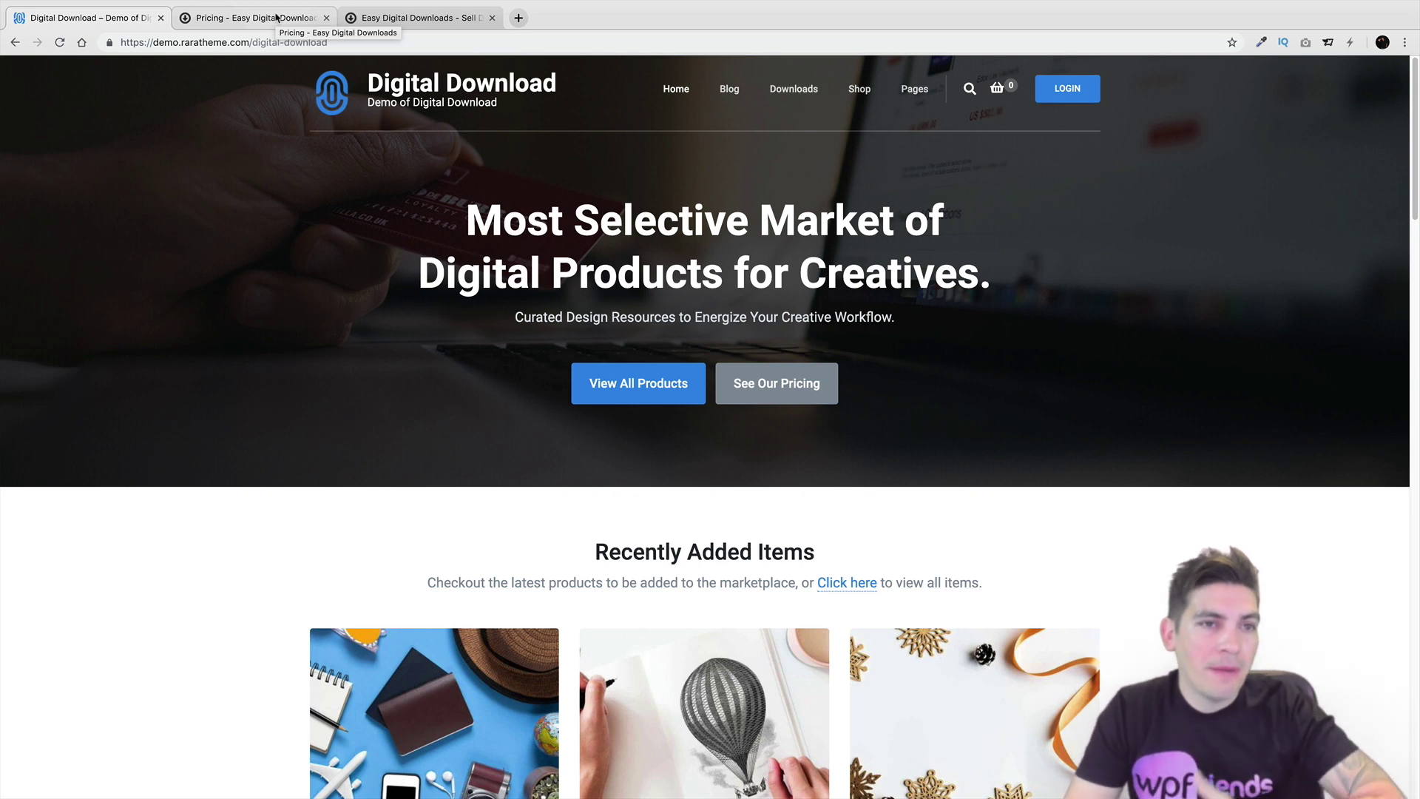
{"action": "left_click", "coordinate": [285, 19]}
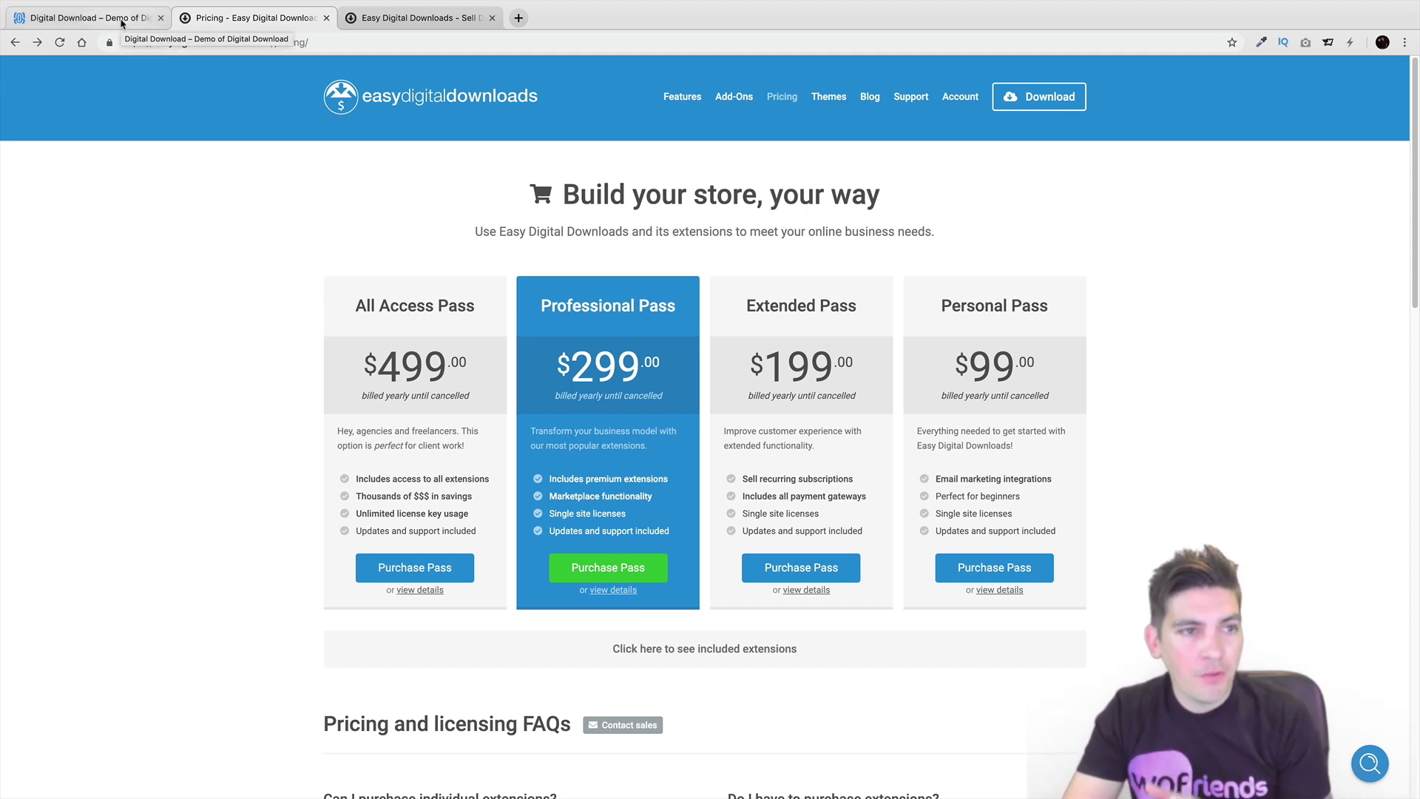
Return to the store tab and open the WordPress admin Dashboard from My Blog.
{"action": "left_click", "coordinate": [122, 23]}
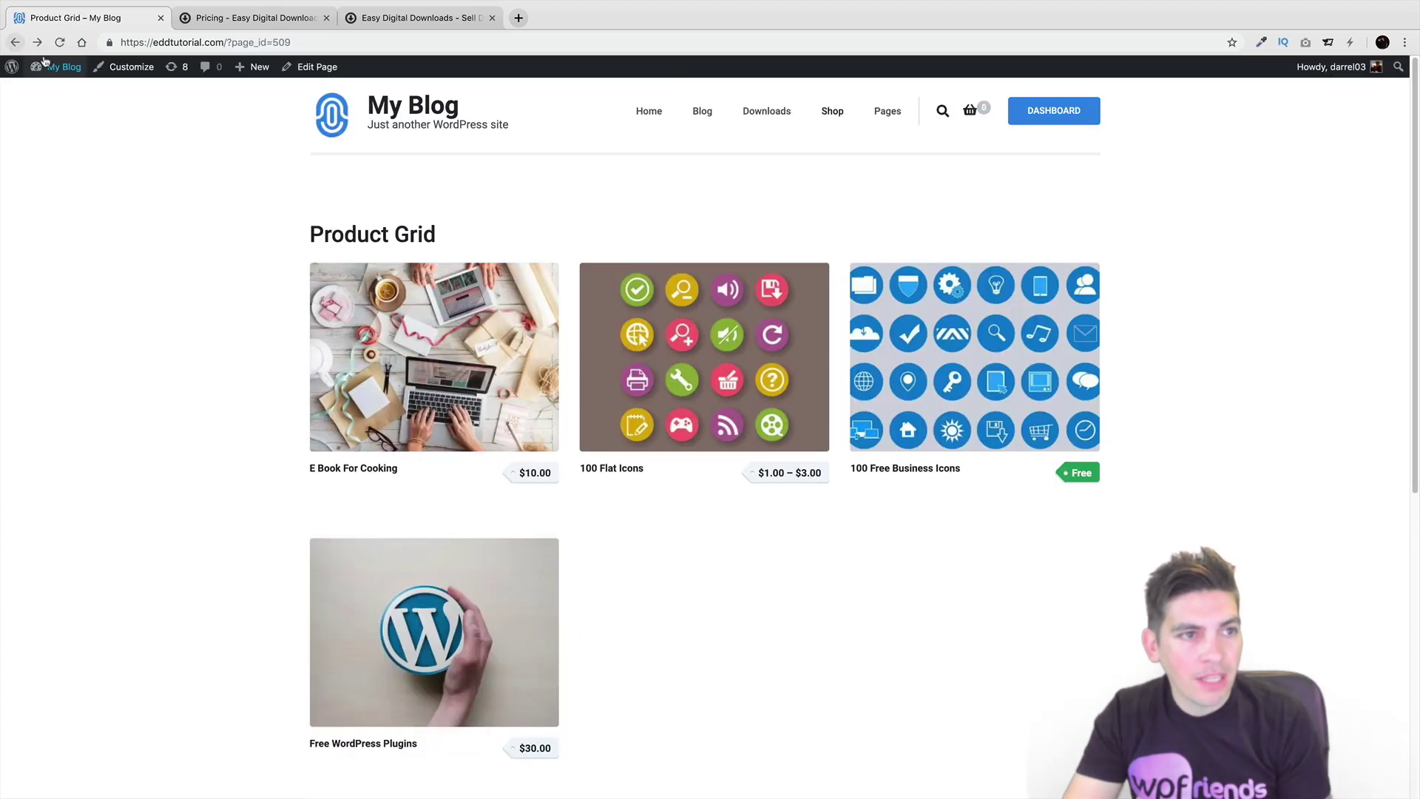
{"action": "mouse_move", "coordinate": [59, 67]}
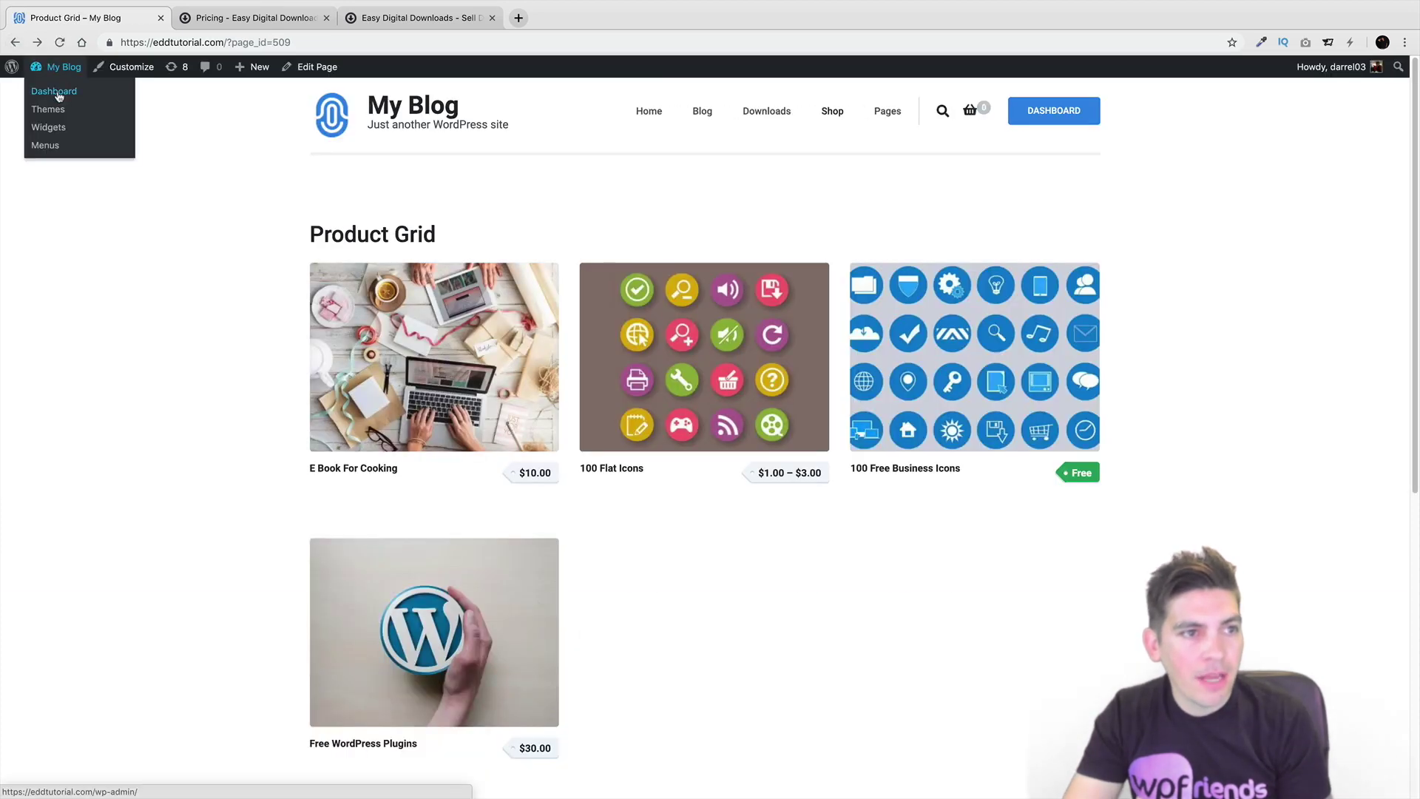
{"action": "left_click", "coordinate": [54, 92]}
Open Downloads > Extensions and switch to the Easy Digital Downloads website tab.
{"action": "mouse_move", "coordinate": [81, 432]}
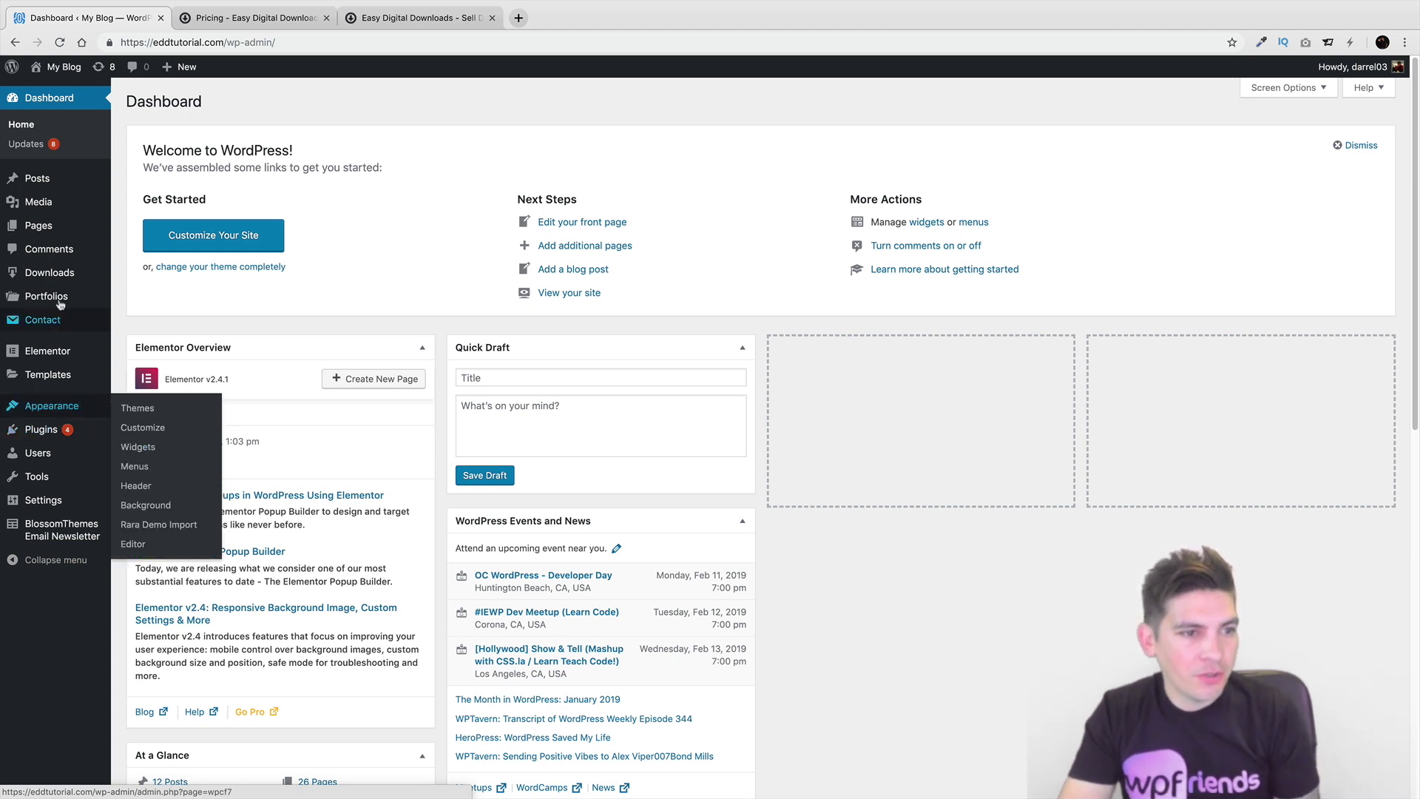
{"action": "mouse_move", "coordinate": [61, 285]}
{"action": "left_click", "coordinate": [165, 470]}
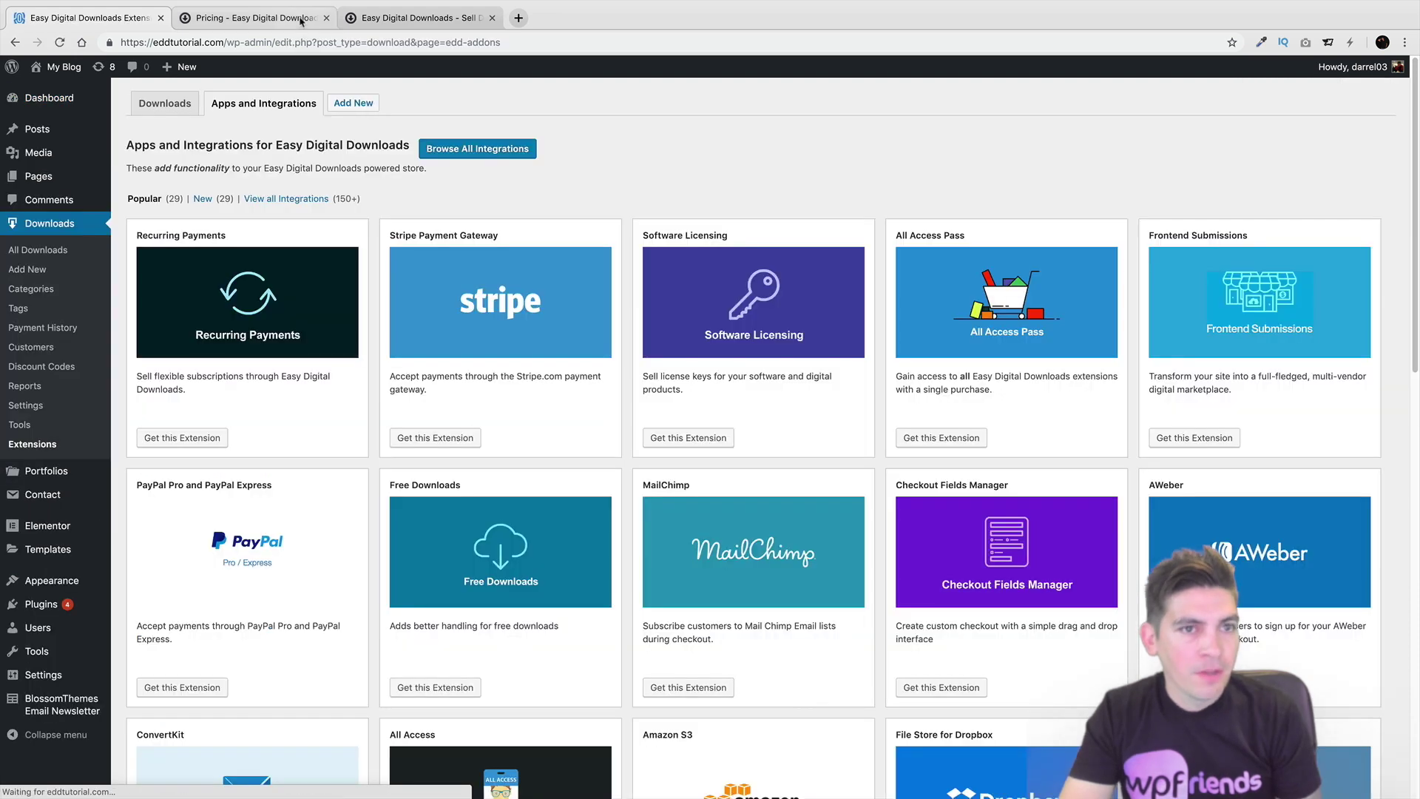
{"action": "left_click", "coordinate": [422, 18]}
Browse the Add-Ons extensions catalogue to page 3 (PayPal Adaptive Payments, Braintree), then go back.
{"action": "left_click", "coordinate": [735, 97]}
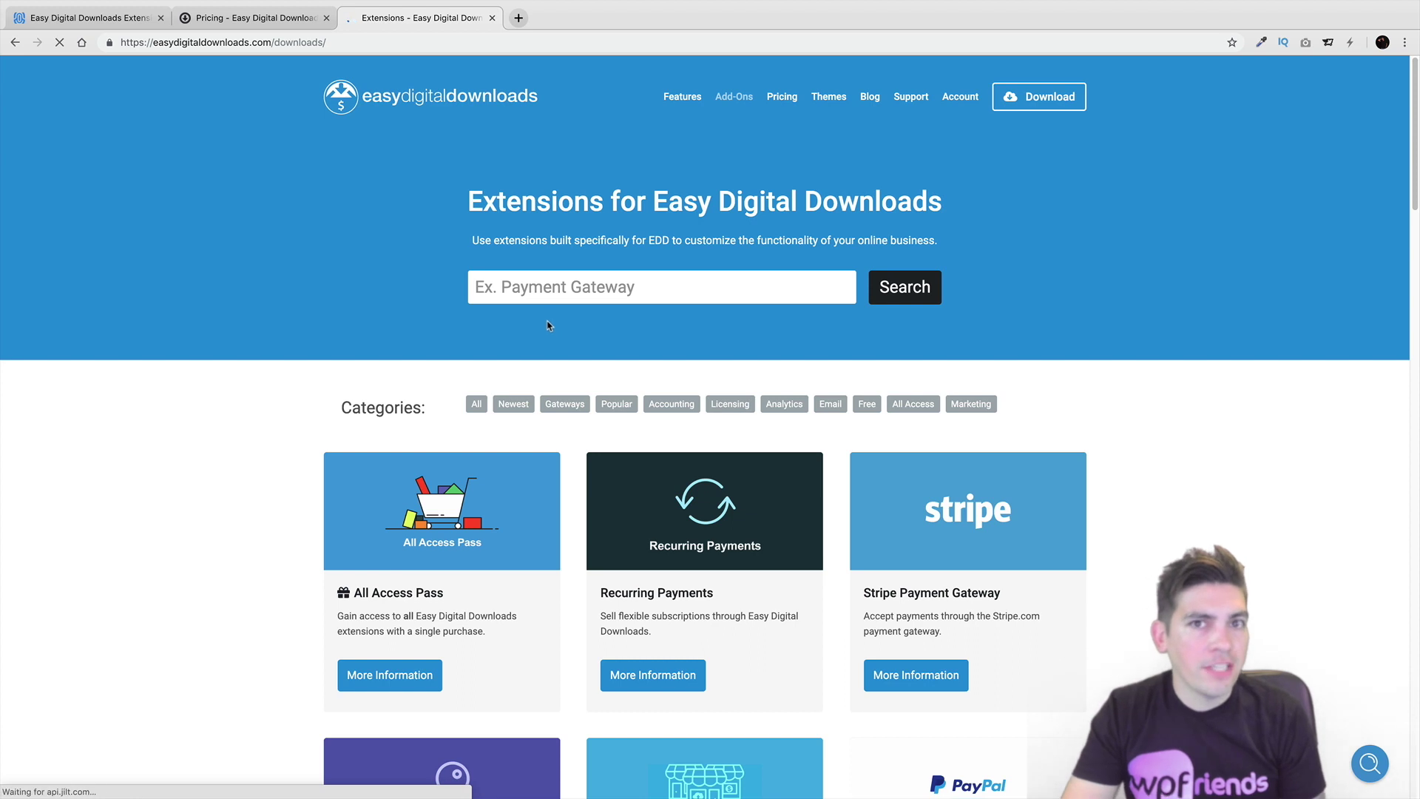
{"action": "scroll", "coordinate": [549, 323], "scroll_direction": "down", "scroll_amount": 3}
{"action": "scroll", "coordinate": [629, 385], "scroll_direction": "down", "scroll_amount": 2}
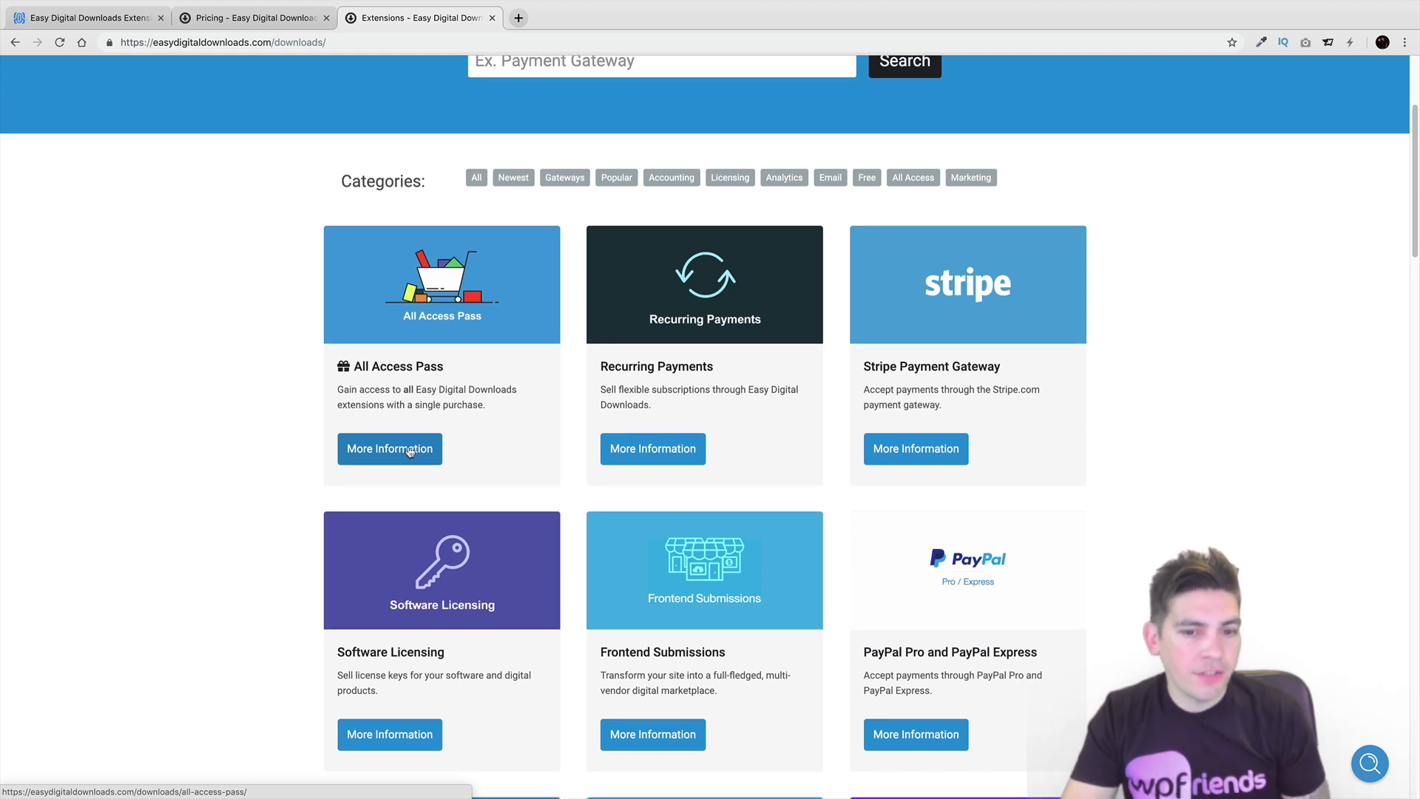
{"action": "scroll", "coordinate": [412, 448], "scroll_direction": "down", "scroll_amount": 2}
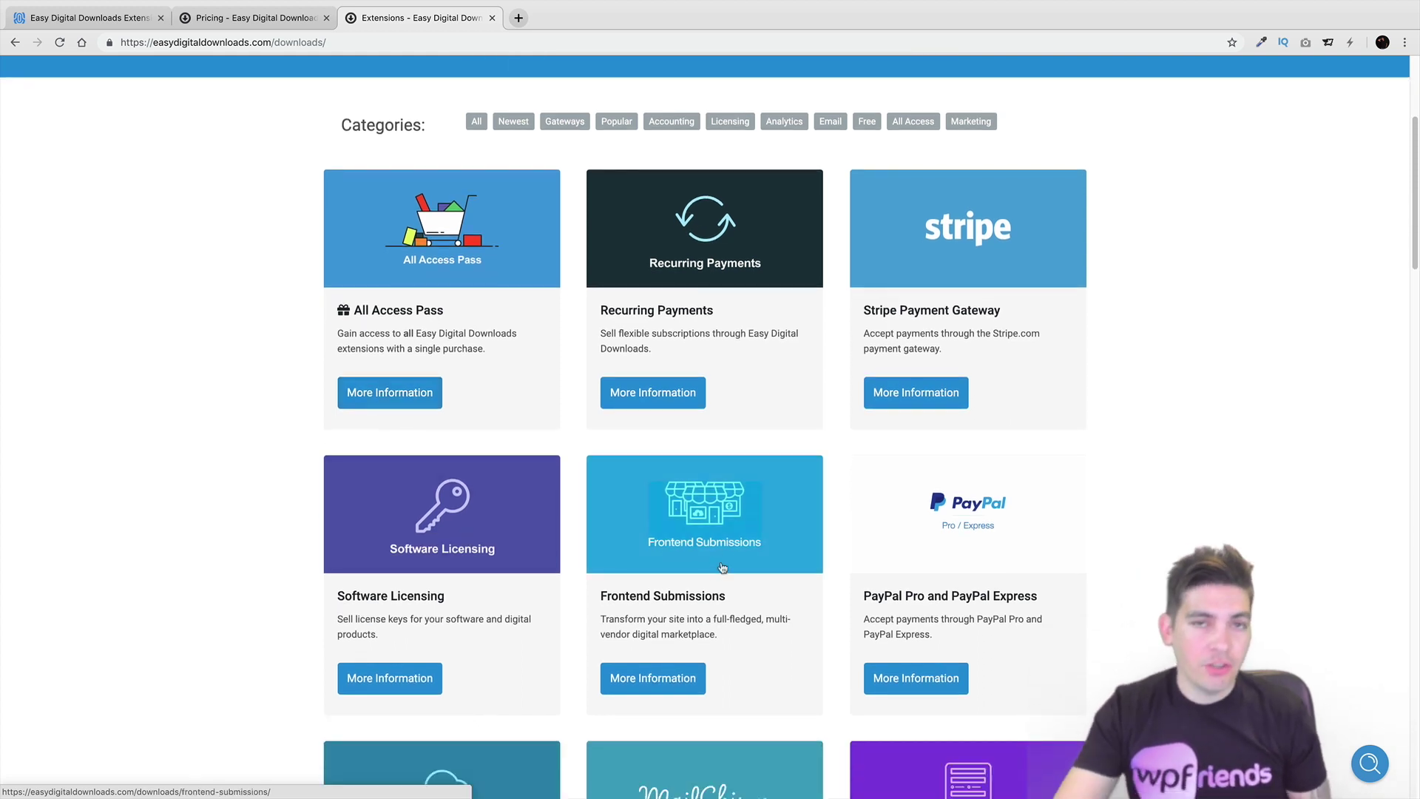
{"action": "scroll", "coordinate": [722, 567], "scroll_direction": "down", "scroll_amount": 5}
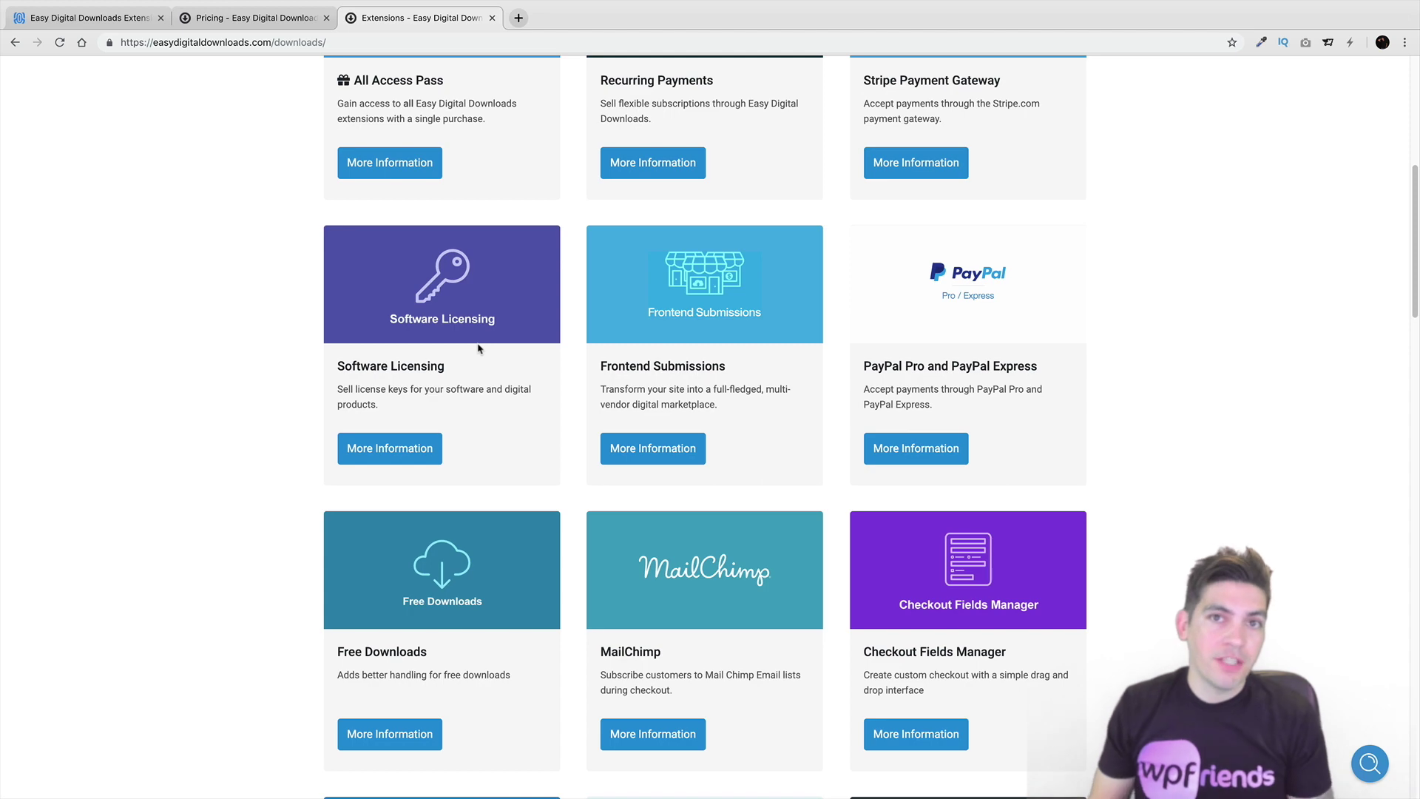
{"action": "scroll", "coordinate": [464, 349], "scroll_direction": "down", "scroll_amount": 2}
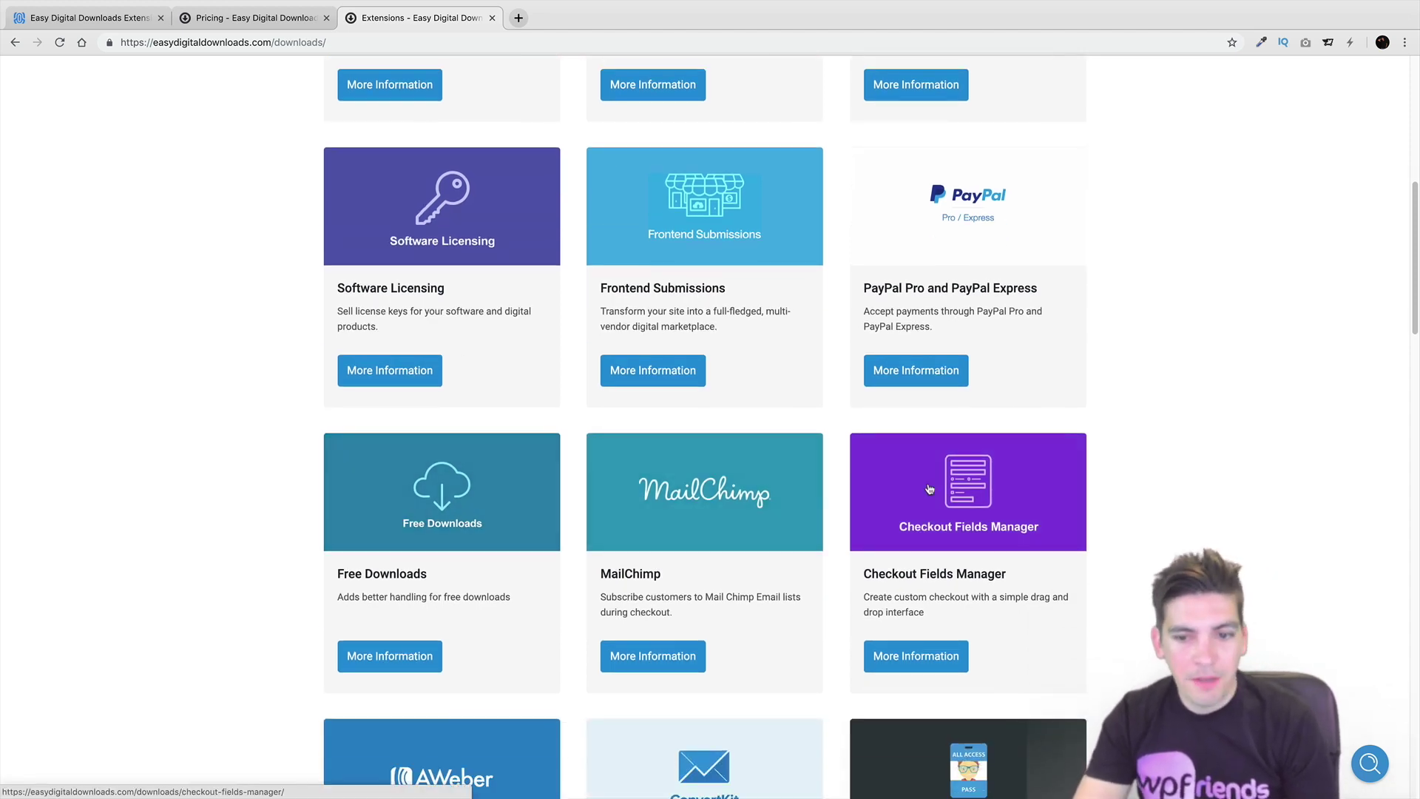
{"action": "scroll", "coordinate": [950, 444], "scroll_direction": "down", "scroll_amount": 5}
{"action": "scroll", "coordinate": [948, 439], "scroll_direction": "down", "scroll_amount": 10}
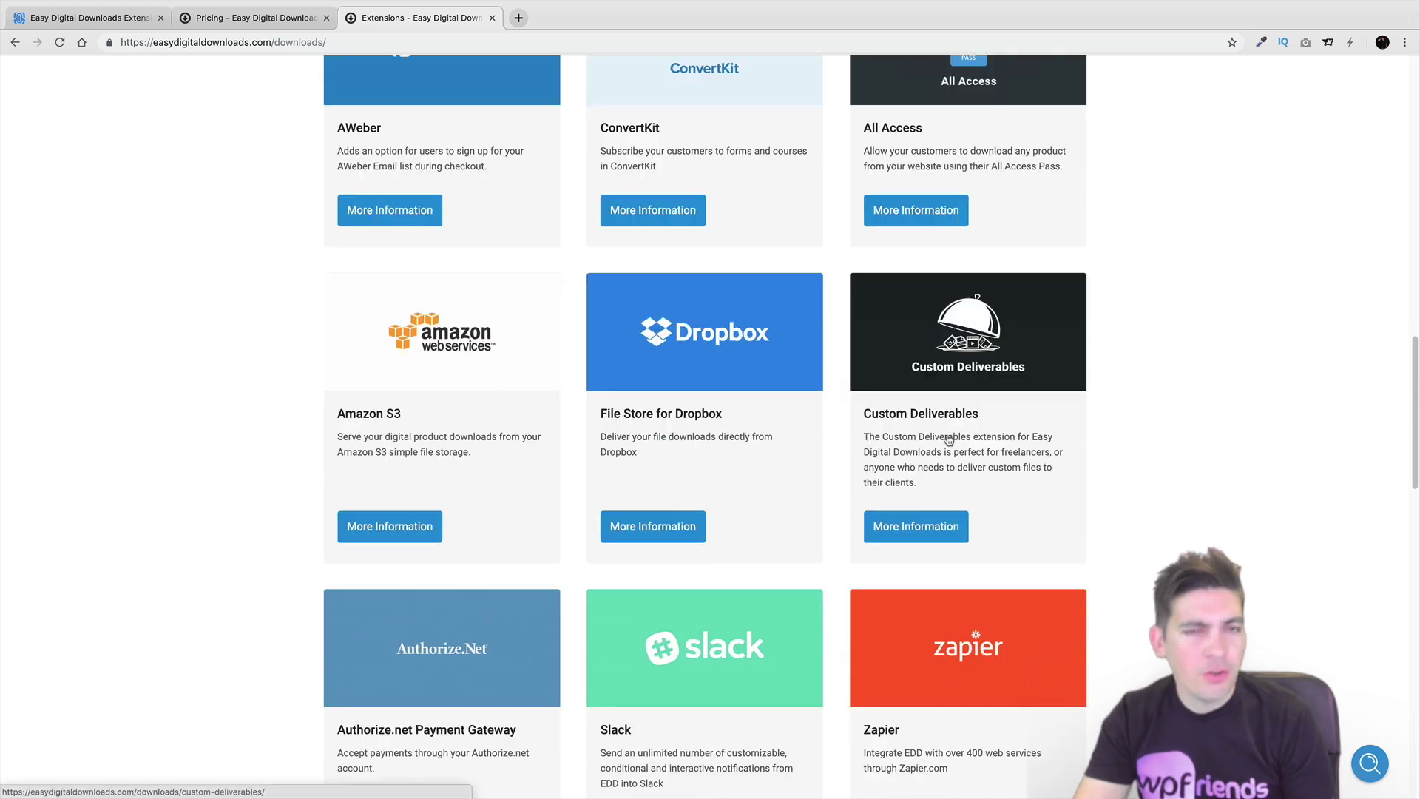
{"action": "scroll", "coordinate": [945, 450], "scroll_direction": "down", "scroll_amount": 7}
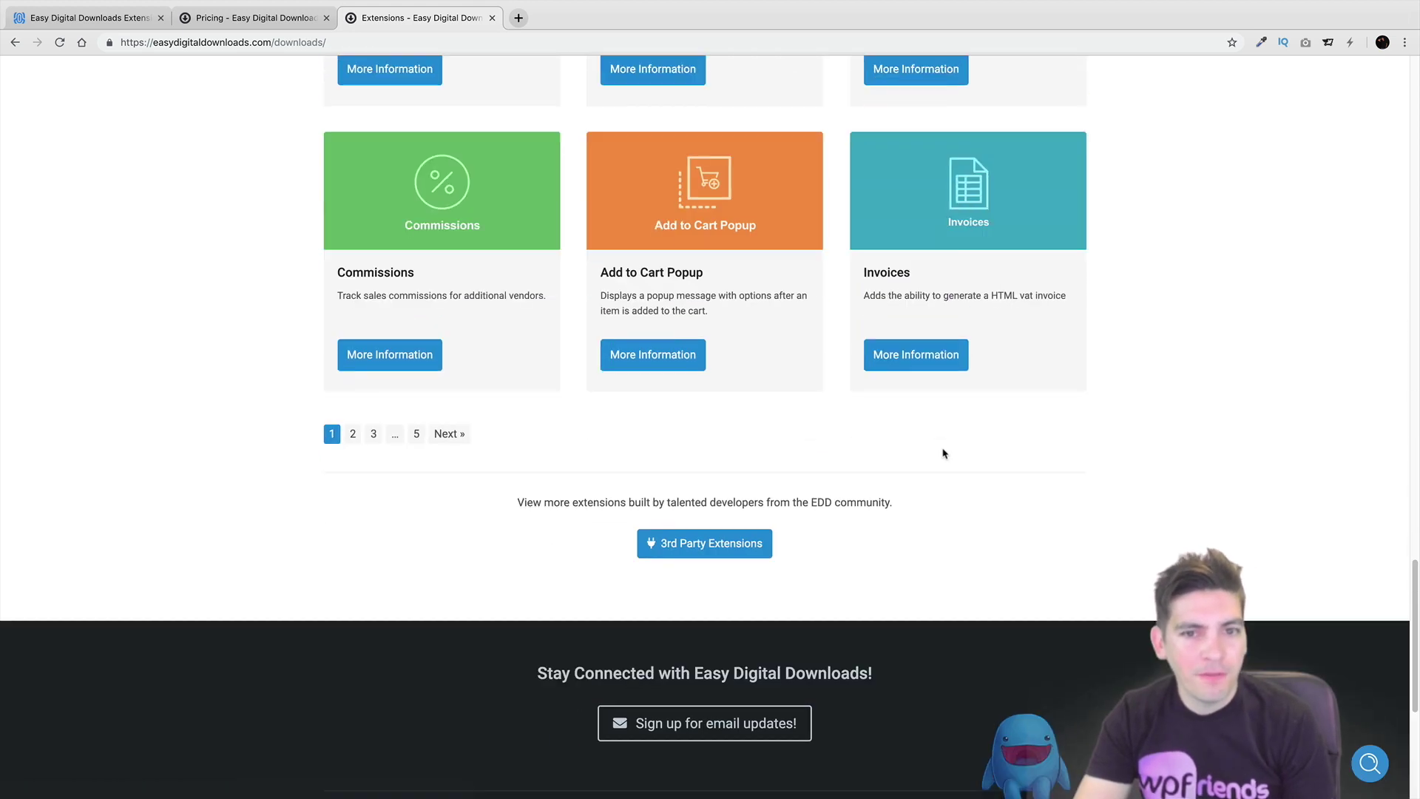
{"action": "left_click", "coordinate": [374, 435]}
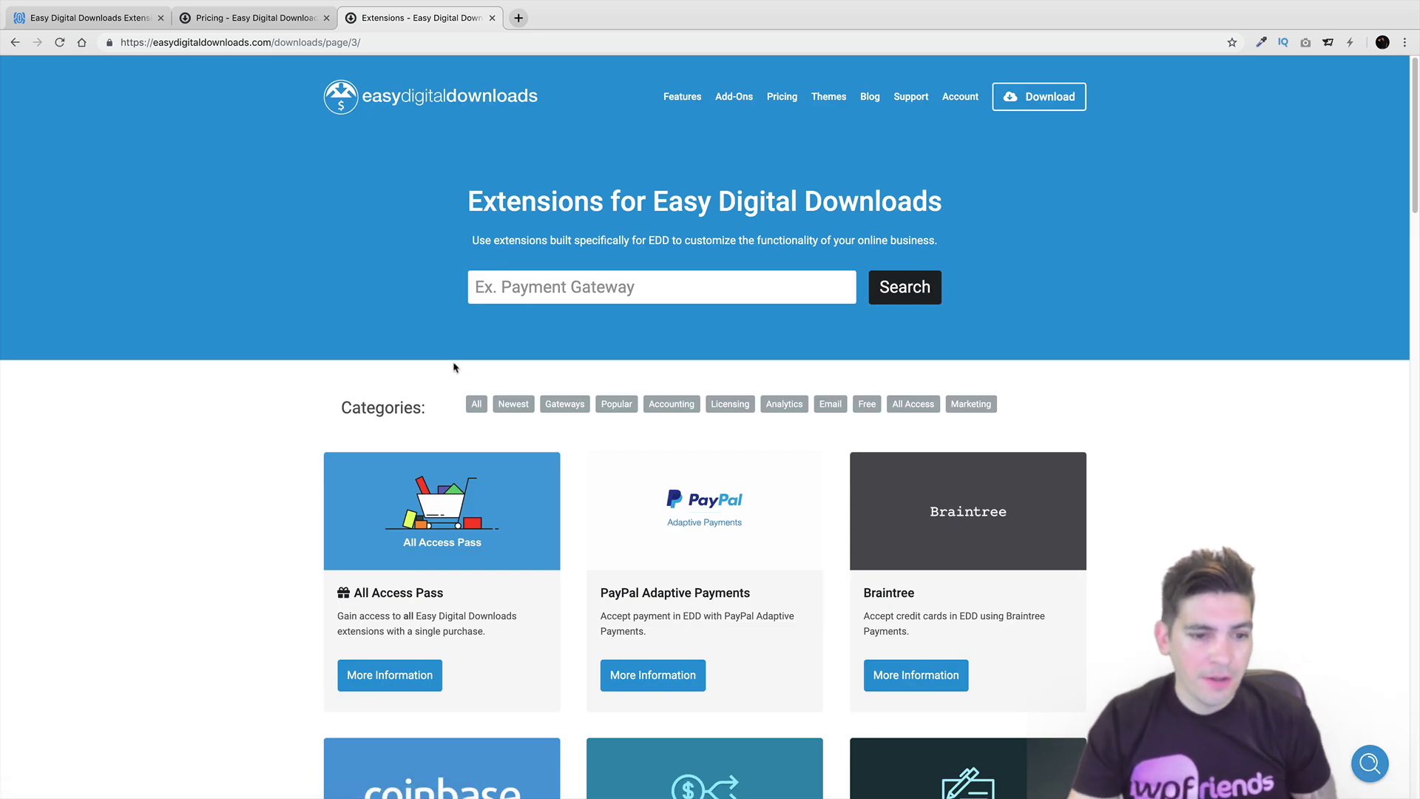
{"action": "left_click", "coordinate": [14, 42]}
Review the Extended Pass ($199) and Personal Pass ($99) details, then return to the four-pass Pricing page.
{"action": "left_click", "coordinate": [264, 22]}
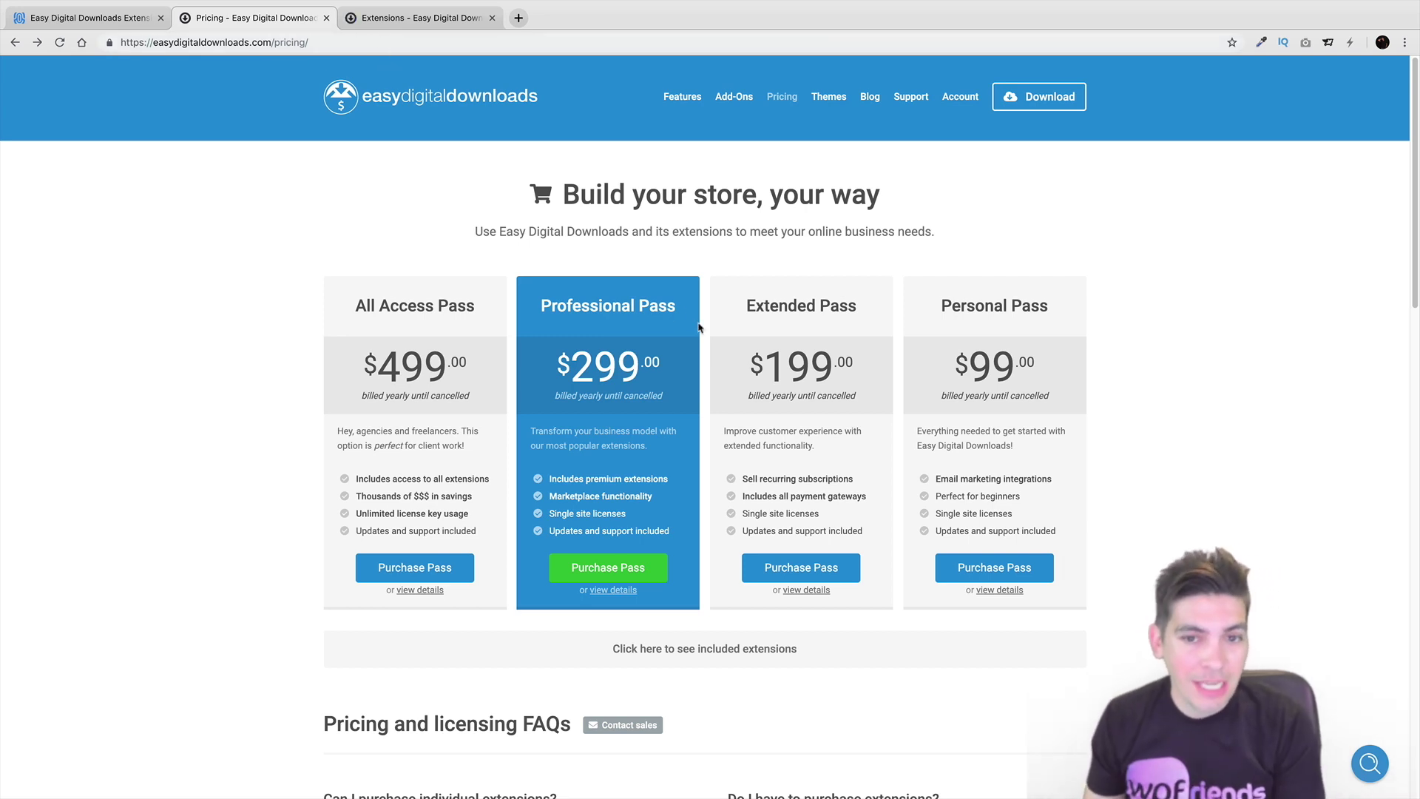
{"action": "left_click", "coordinate": [803, 570]}
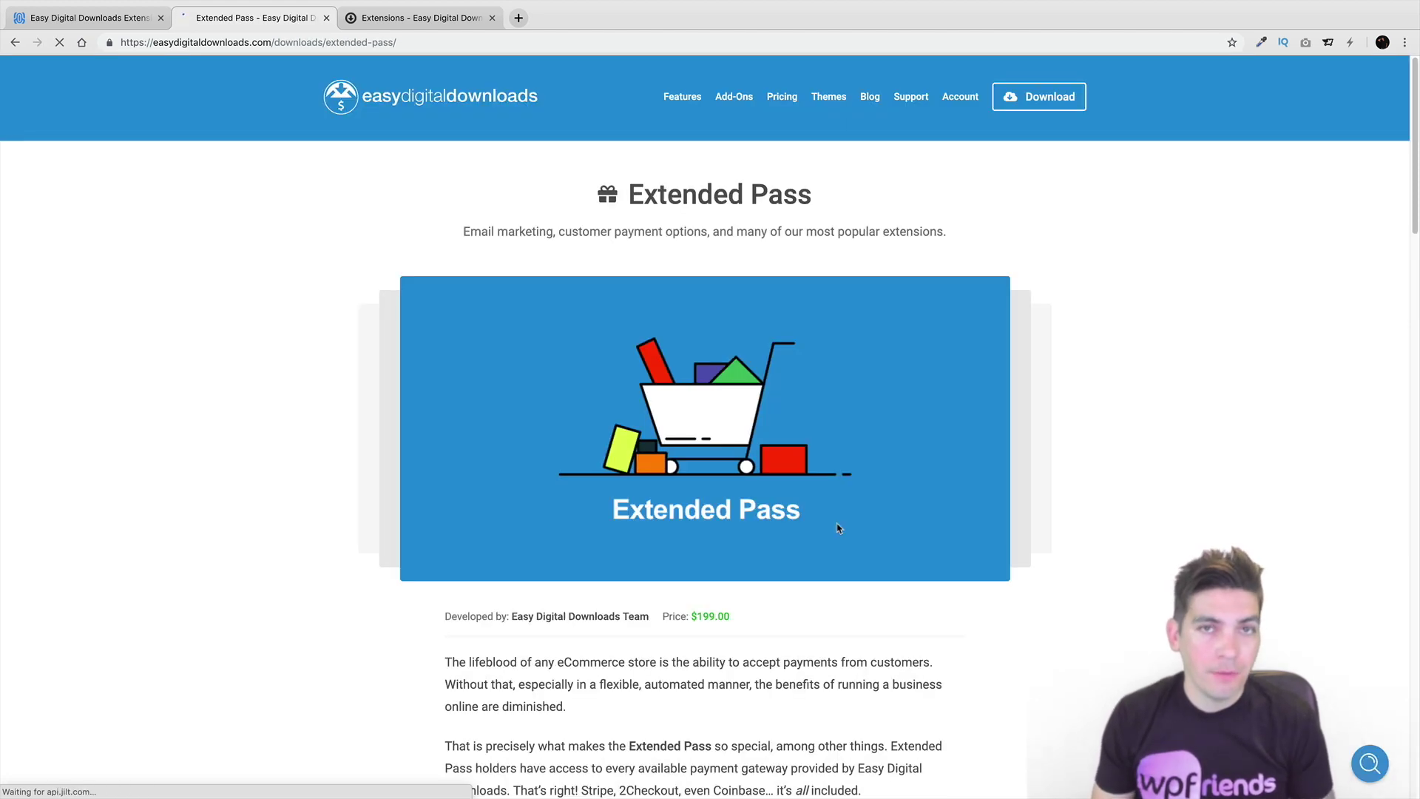
{"action": "scroll", "coordinate": [837, 527], "scroll_direction": "down", "scroll_amount": 15}
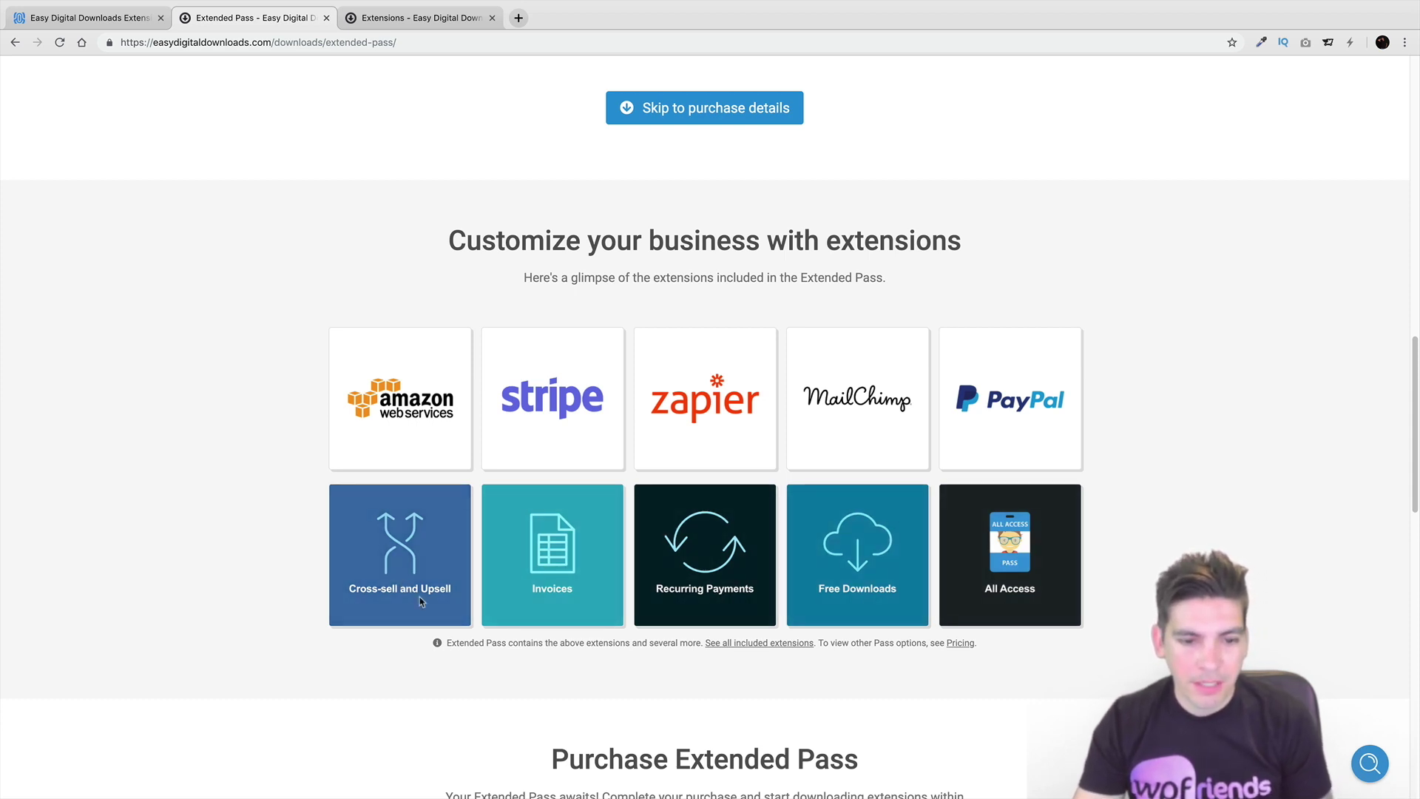
{"action": "scroll", "coordinate": [797, 656], "scroll_direction": "down", "scroll_amount": 1}
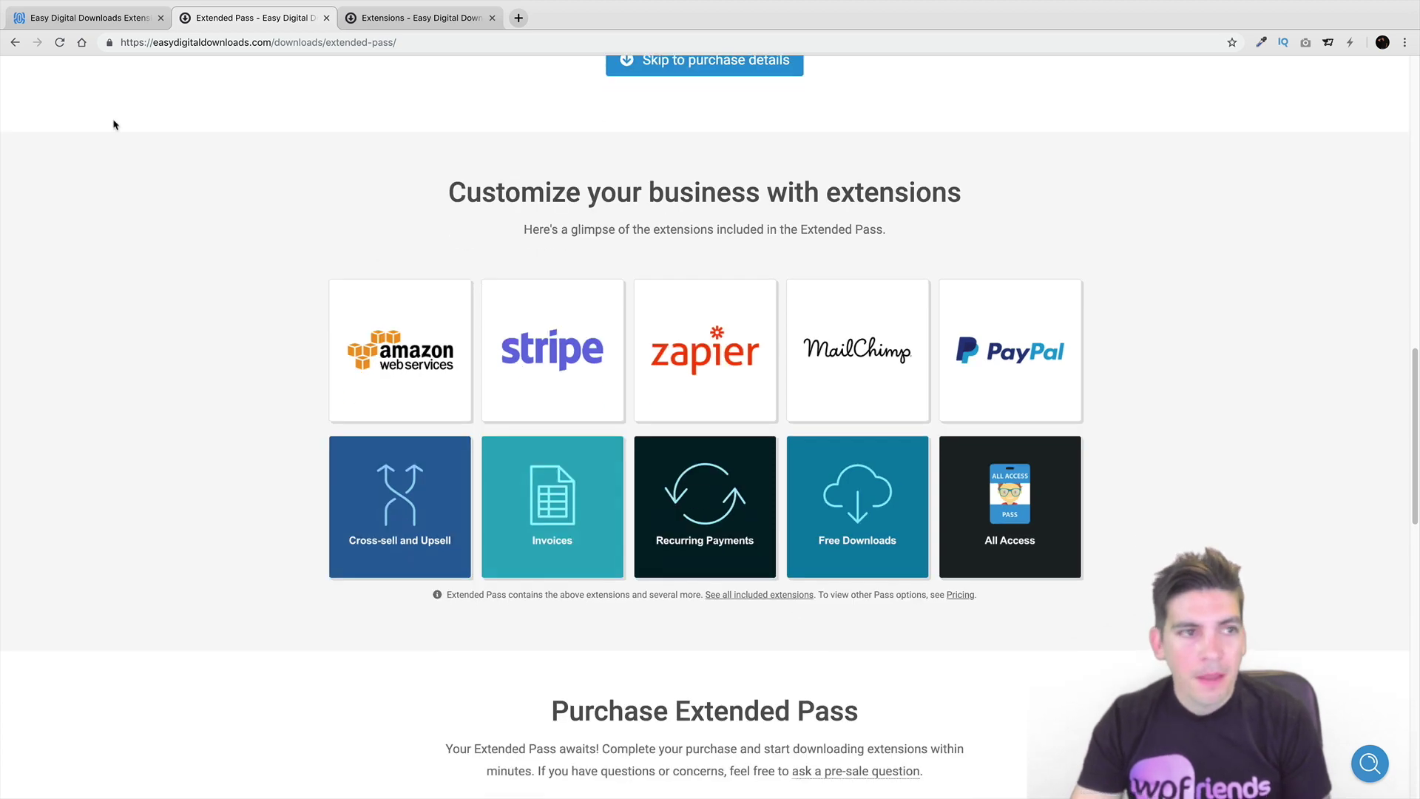
{"action": "left_click", "coordinate": [15, 42]}
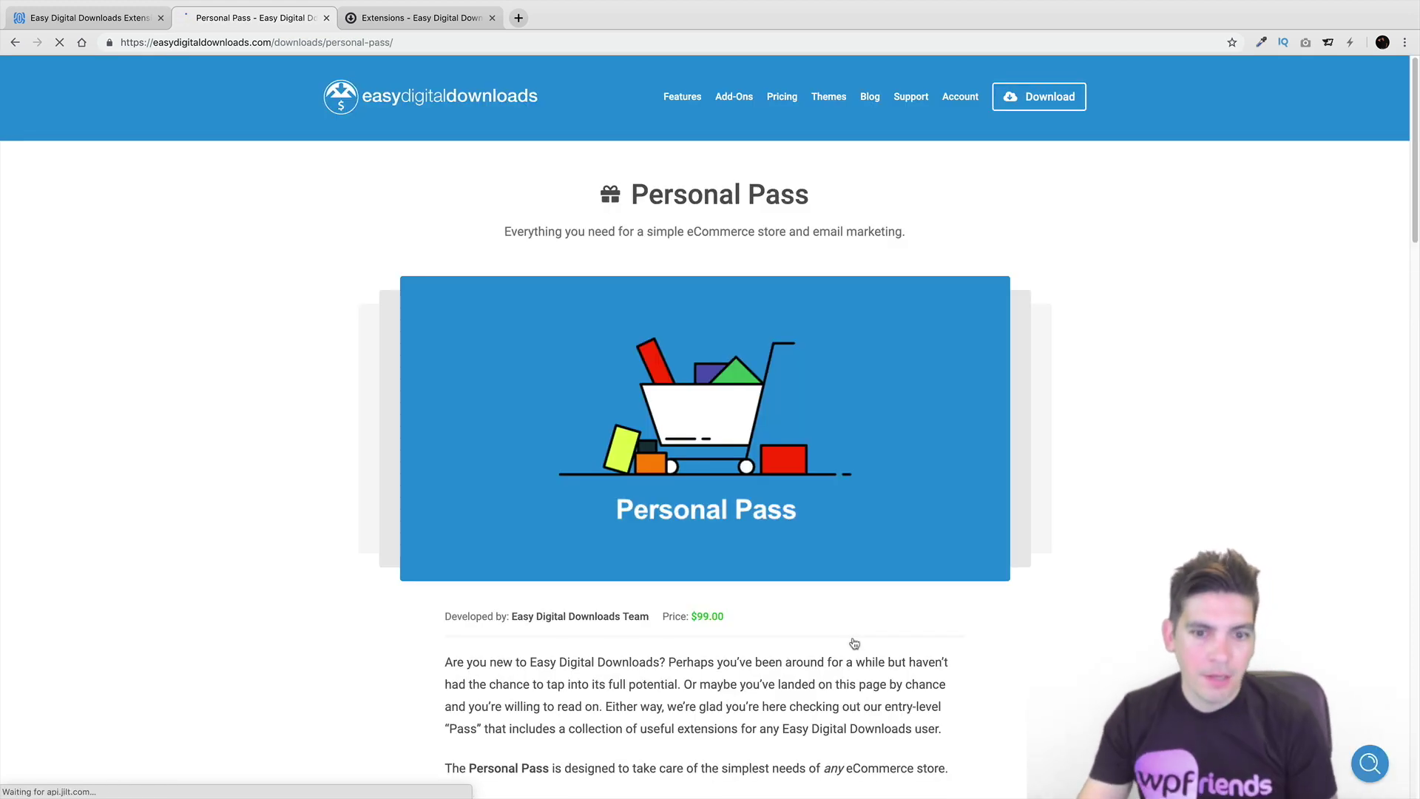
{"action": "scroll", "coordinate": [835, 614], "scroll_direction": "down", "scroll_amount": 4}
{"action": "scroll", "coordinate": [831, 607], "scroll_direction": "down", "scroll_amount": 14}
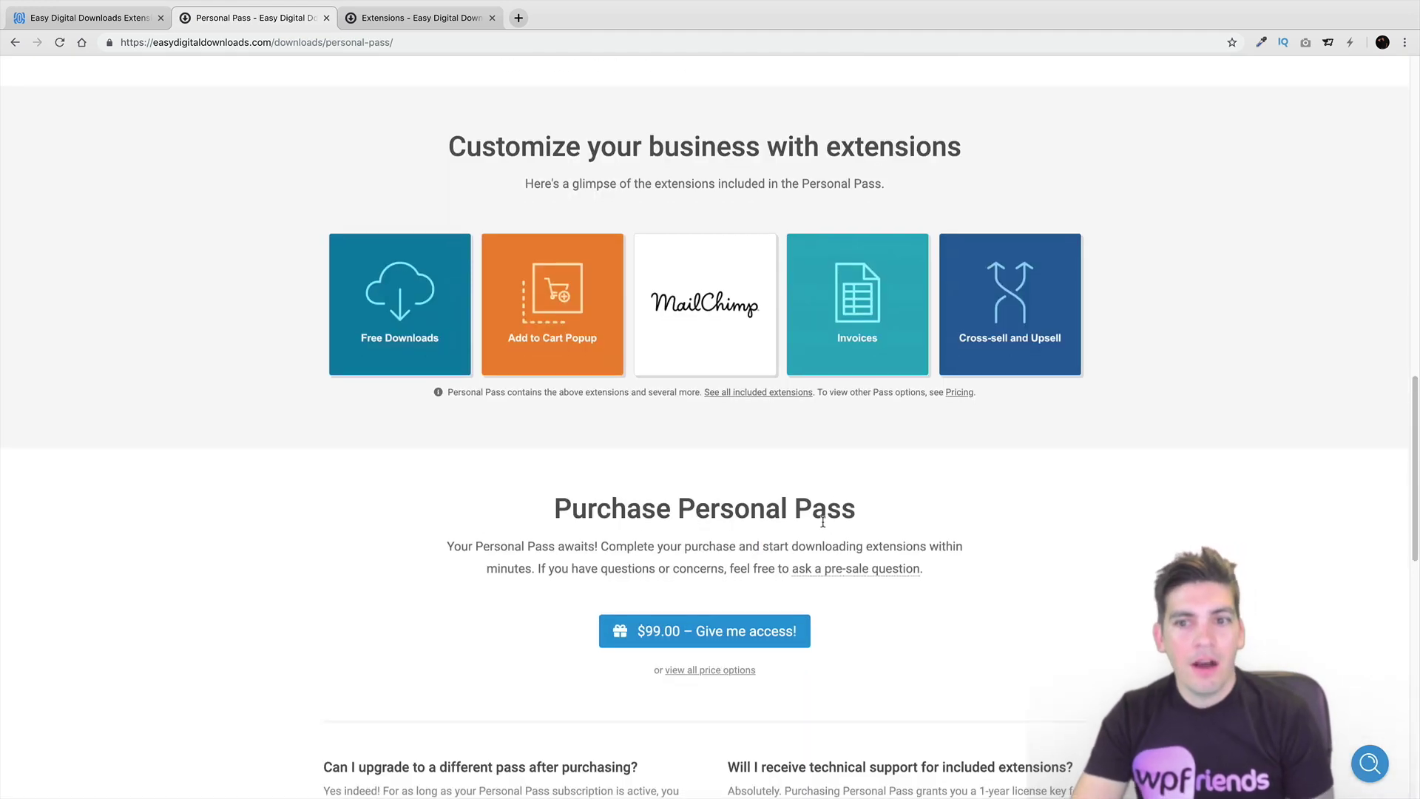
{"action": "scroll", "coordinate": [836, 448], "scroll_direction": "up", "scroll_amount": 1}
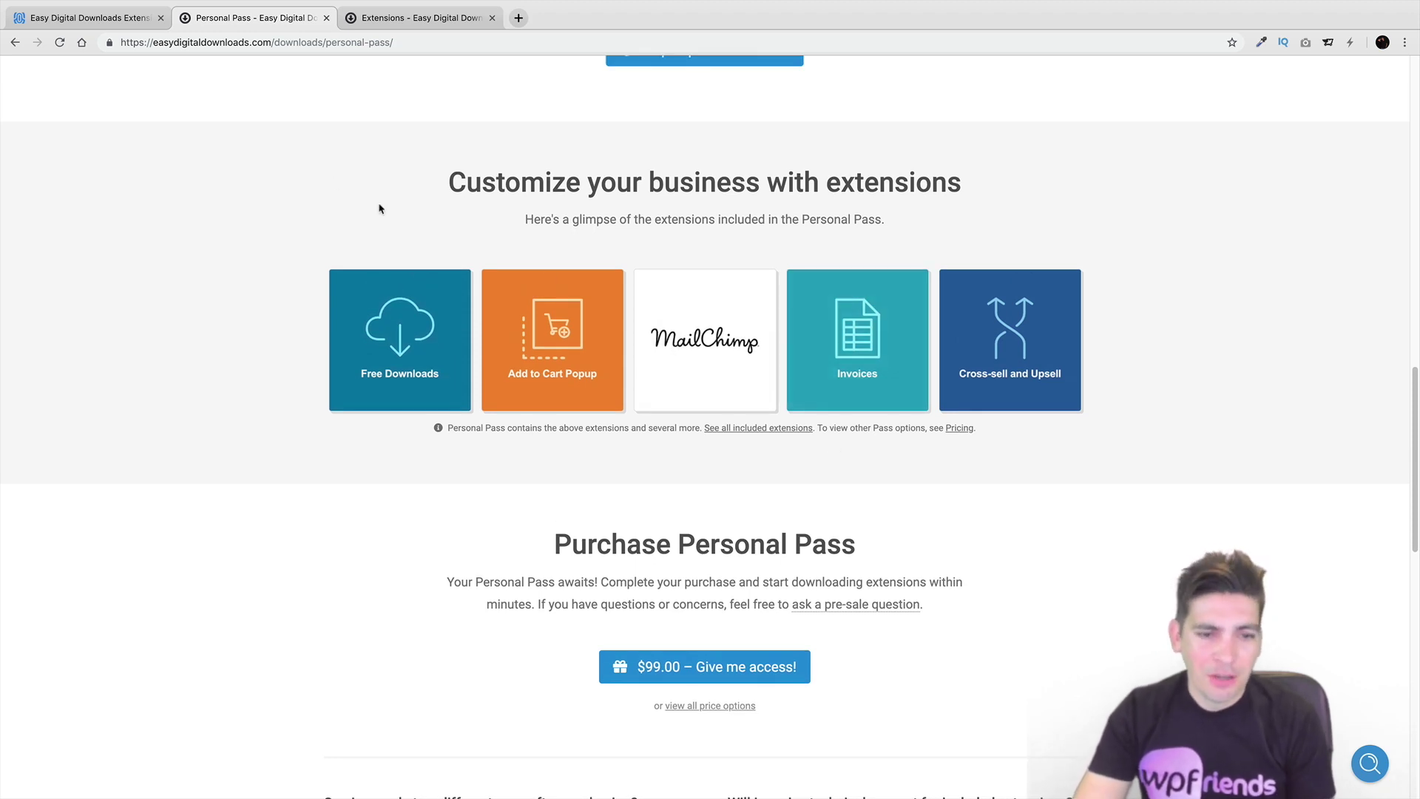
{"action": "left_click", "coordinate": [15, 42]}
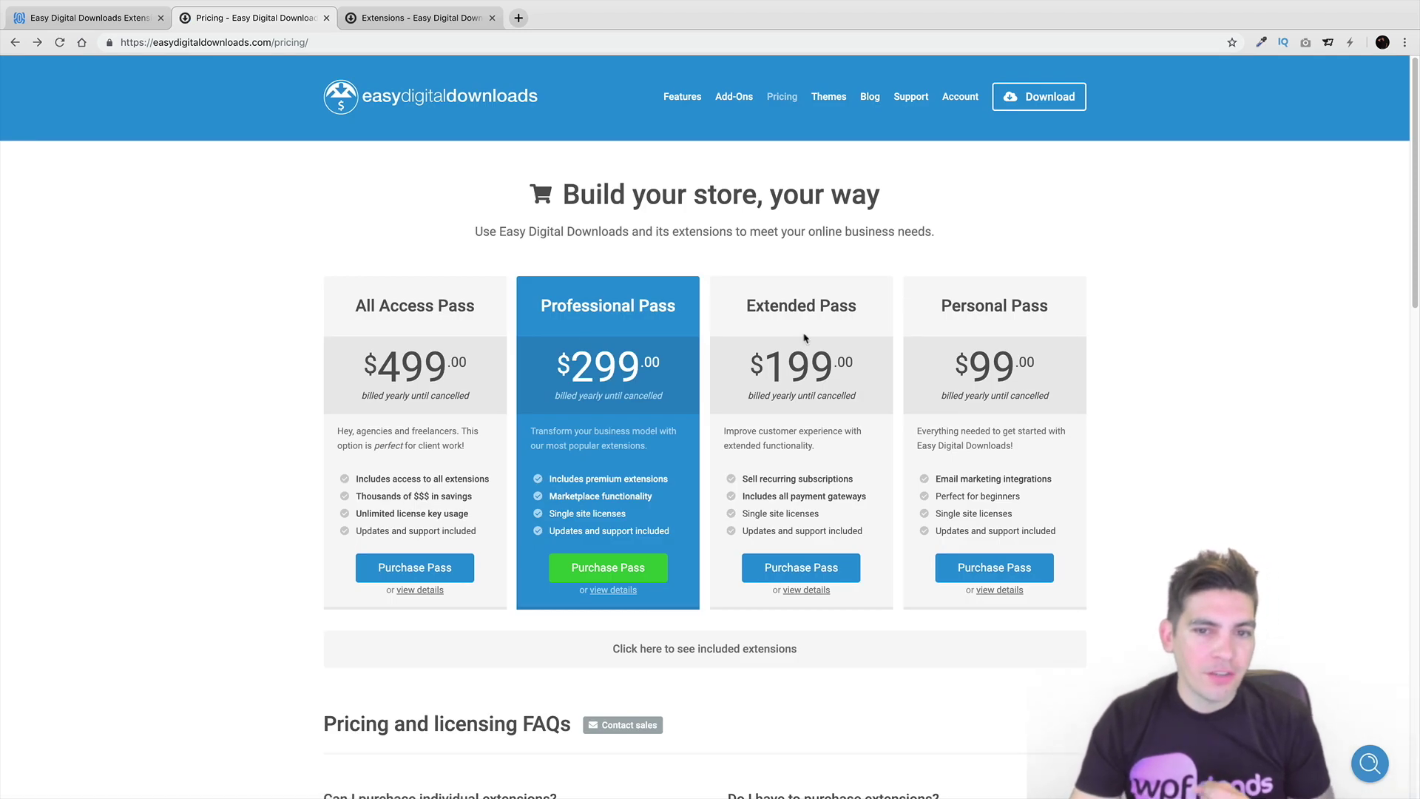
Open the Stripe Payment Gateway extension in the catalogue tab and show its purchase options.
{"action": "left_click", "coordinate": [419, 18]}
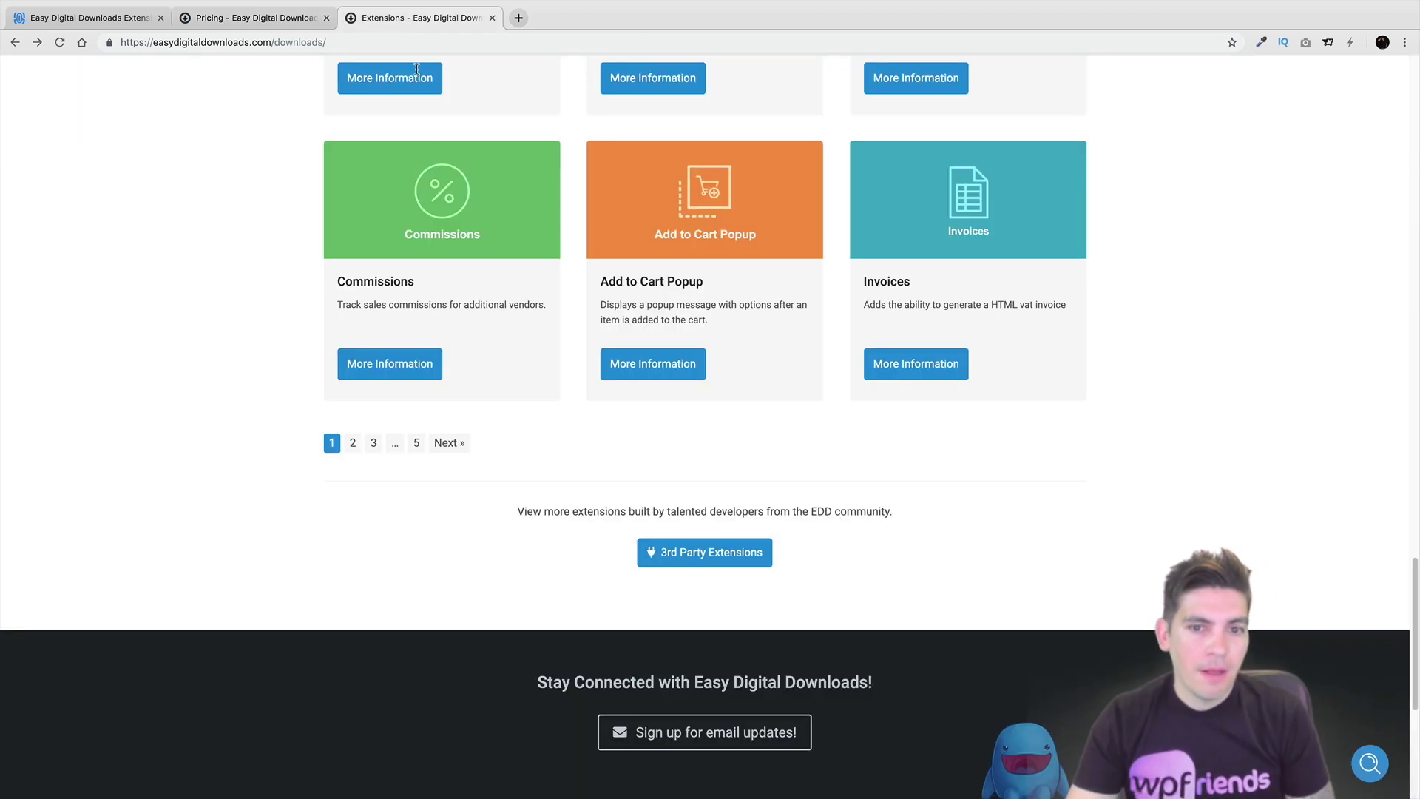
{"action": "scroll", "coordinate": [517, 304], "scroll_direction": "up", "scroll_amount": 20}
{"action": "scroll", "coordinate": [594, 388], "scroll_direction": "up", "scroll_amount": 6}
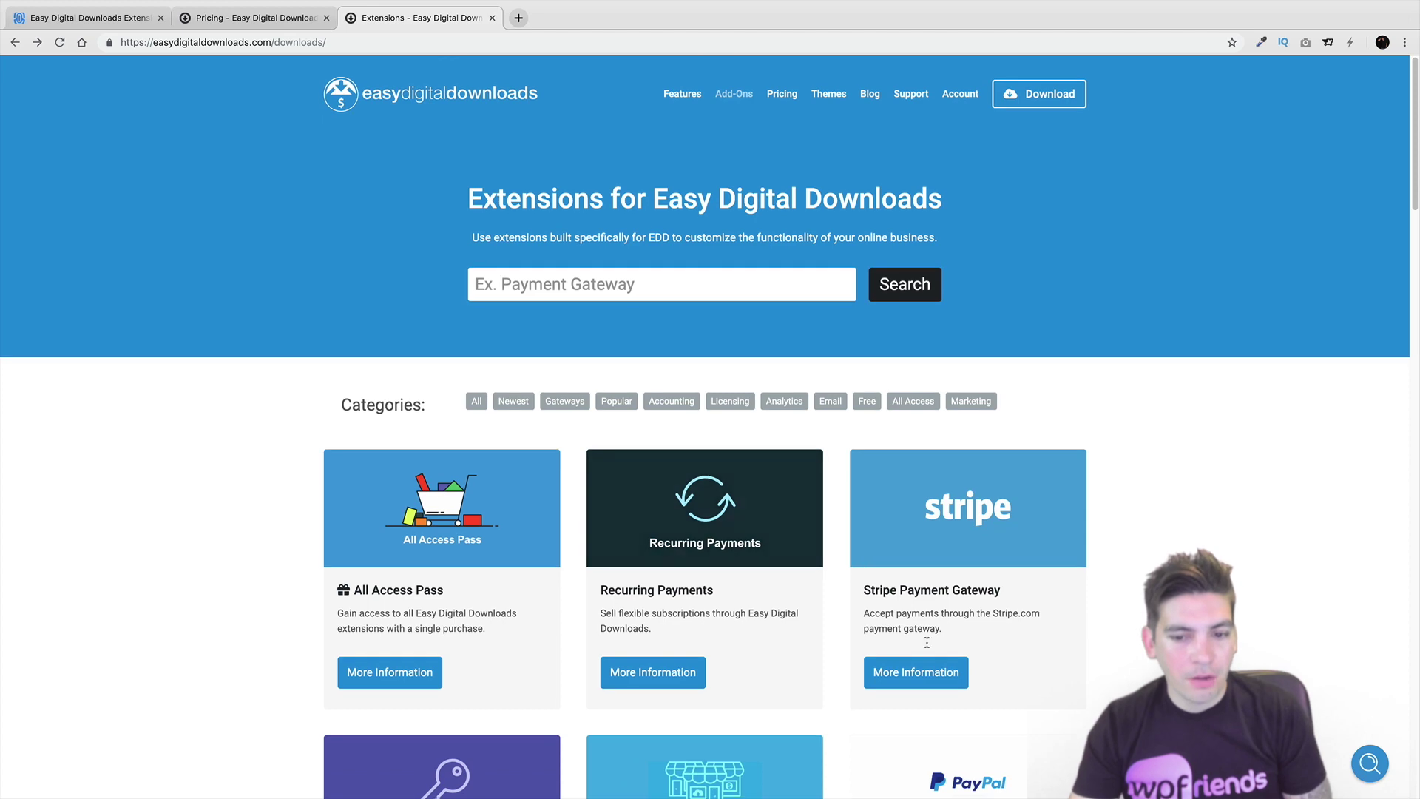
{"action": "key", "text": "super+r"}
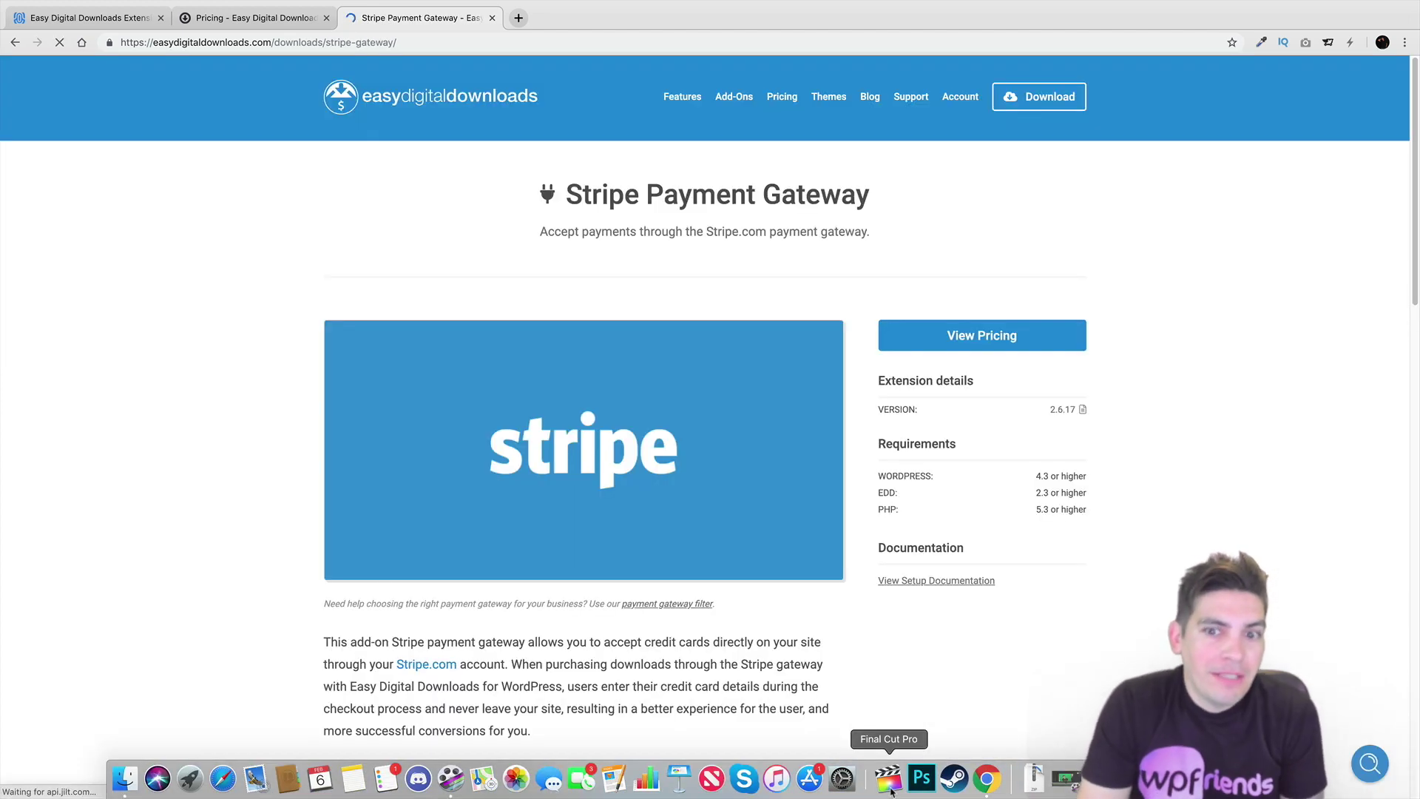
{"action": "left_click", "coordinate": [981, 341]}
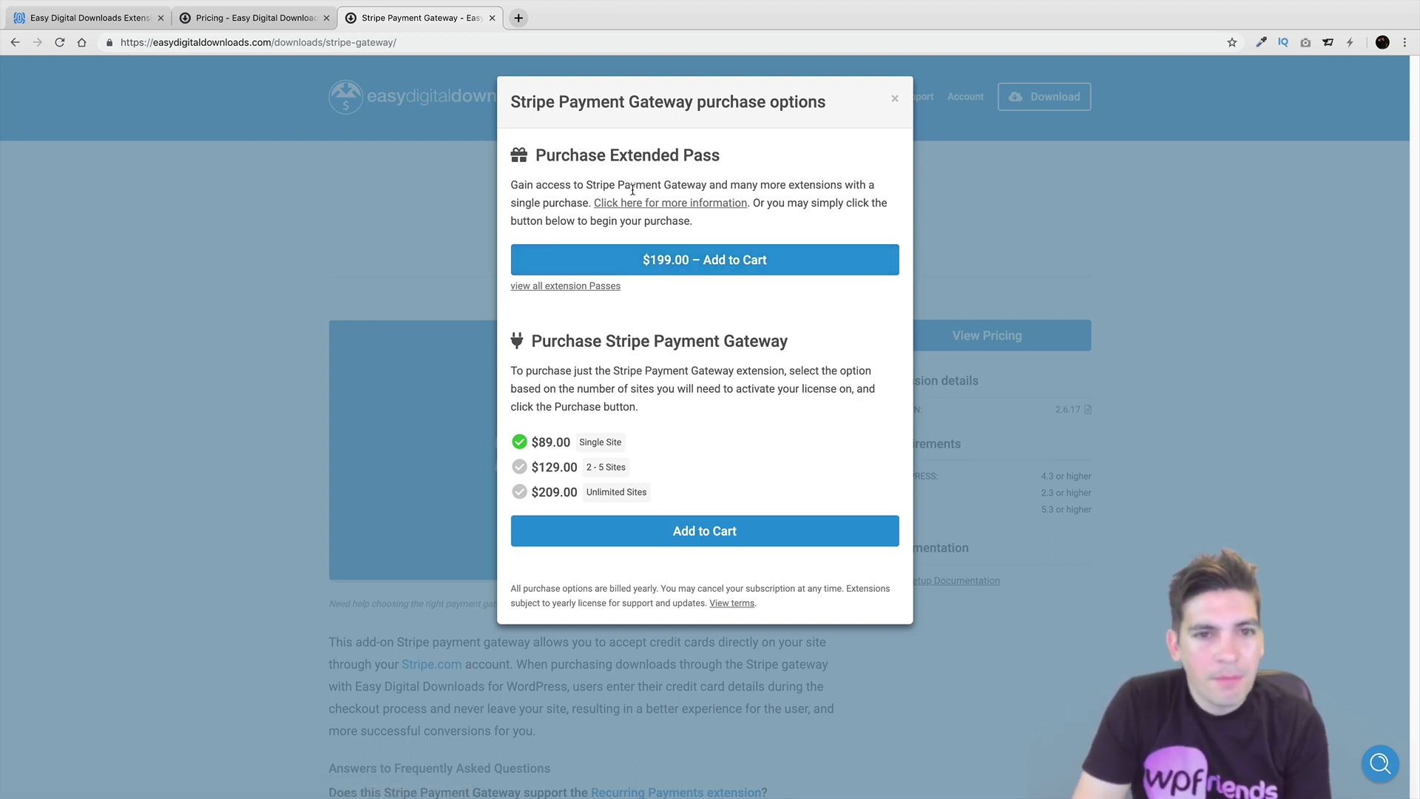
Highlight the Purchase Extended Pass details, close the options, and open the Pricing page.
{"action": "left_click_drag", "start_coordinate": [568, 187], "coordinate": [728, 198]}
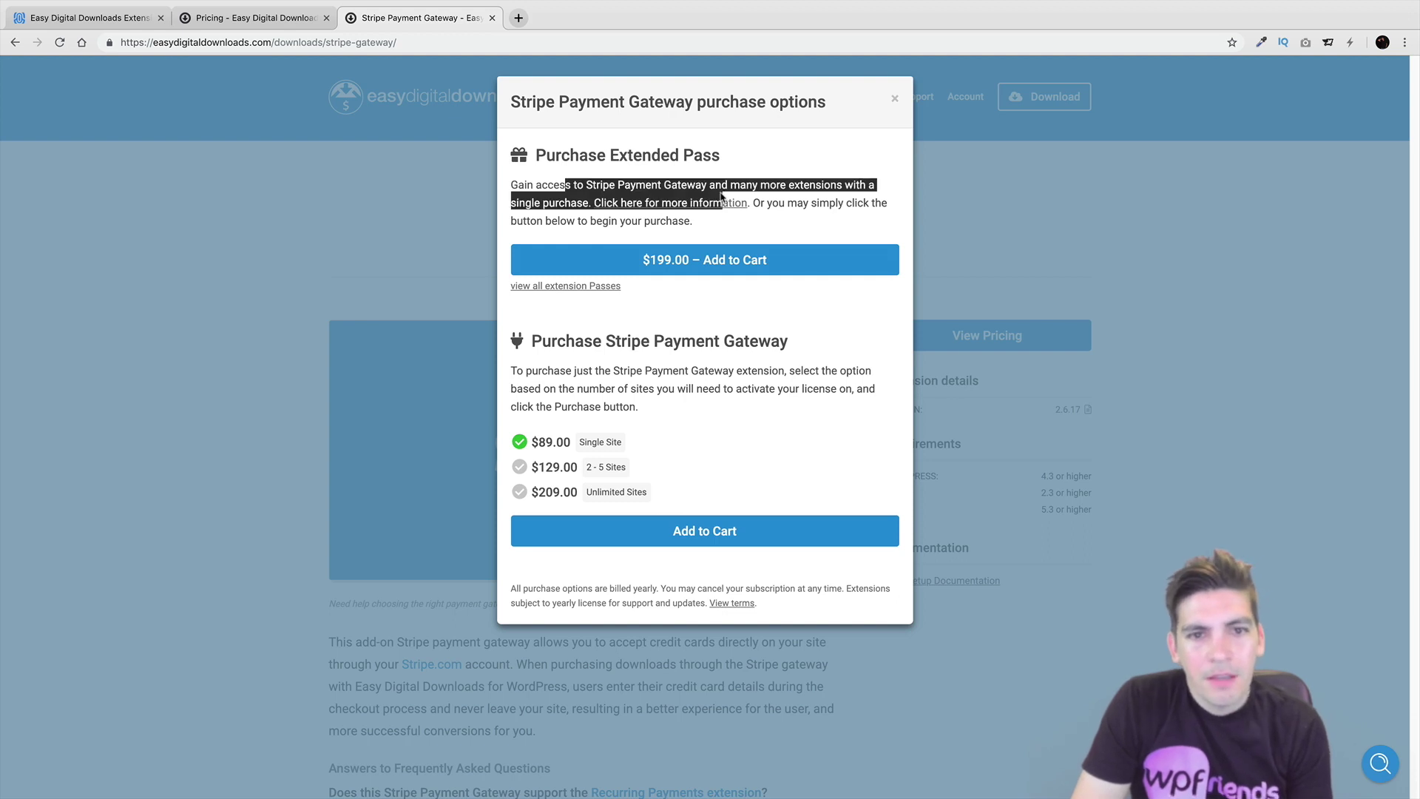
{"action": "triple_click", "coordinate": [678, 157]}
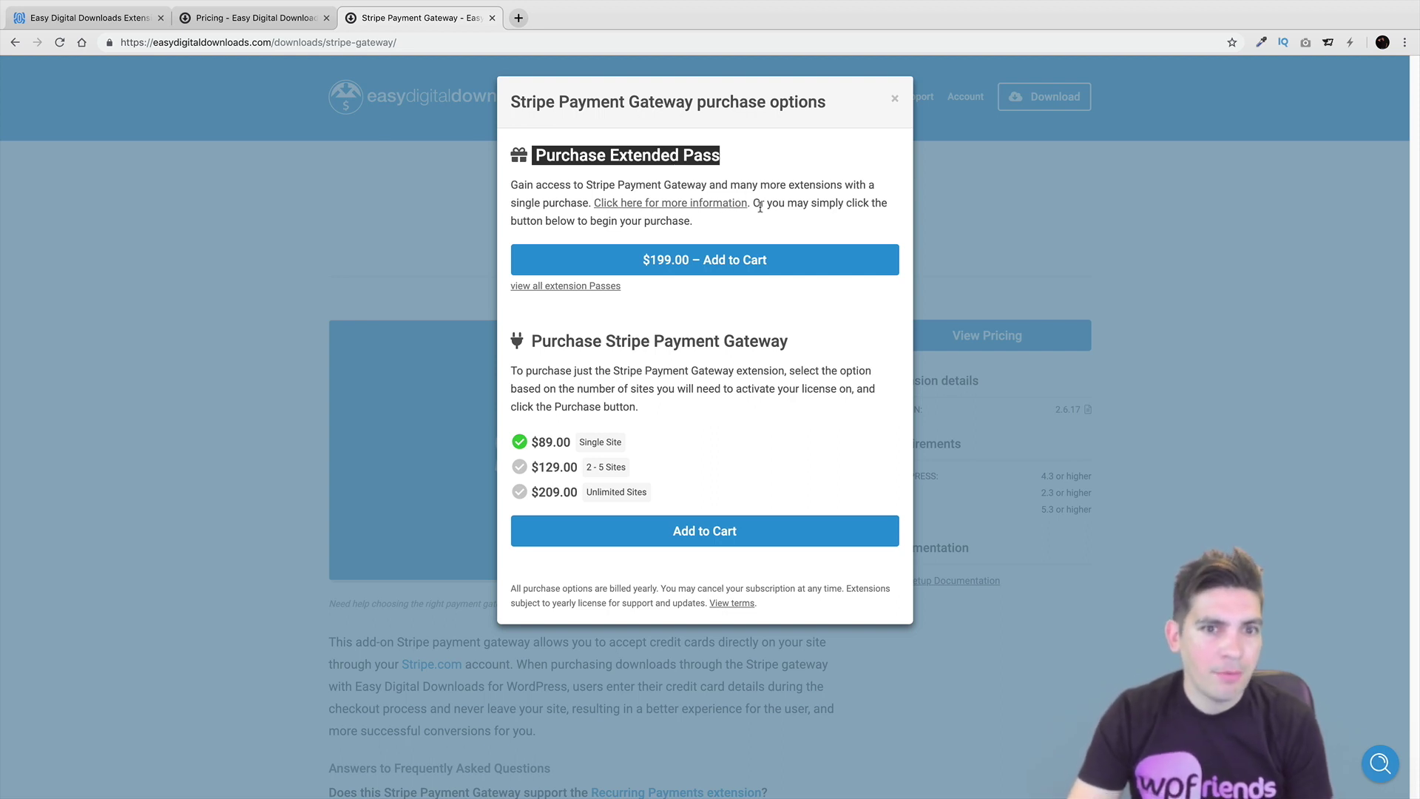
{"action": "left_click", "coordinate": [895, 98]}
{"action": "mouse_move", "coordinate": [896, 99]}
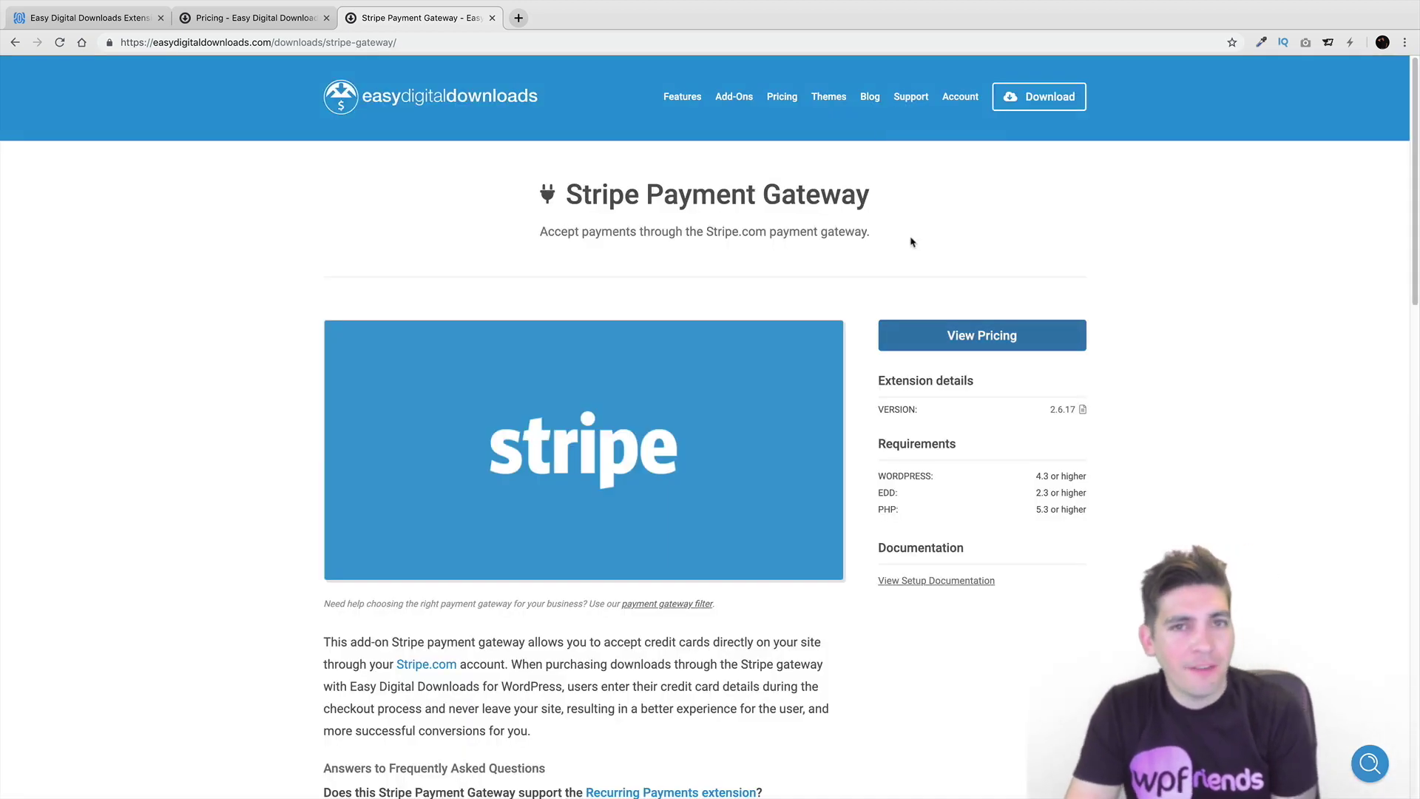
{"action": "left_click", "coordinate": [783, 102]}
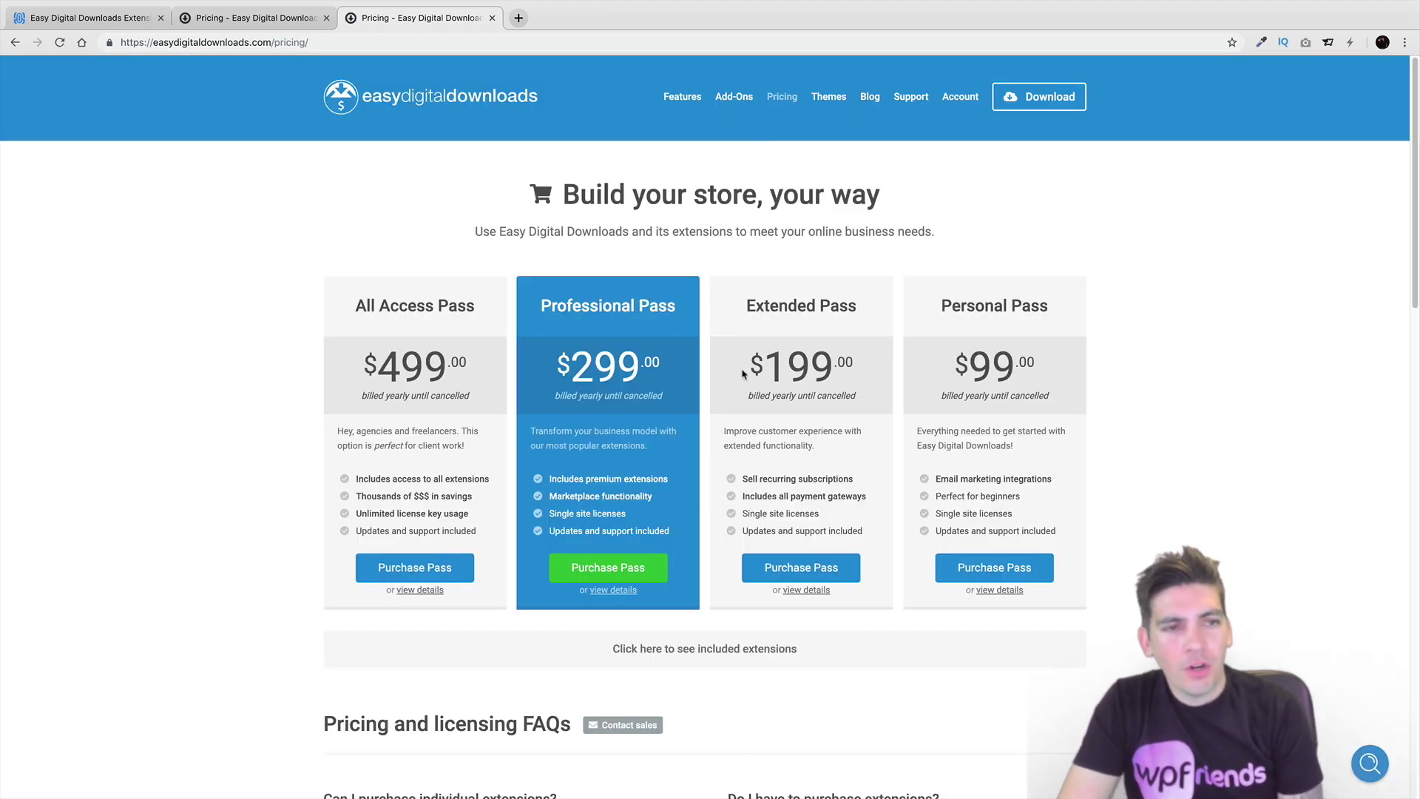
Visit the storefront homepage through My Blog > Visit Site in the admin tab.
{"action": "left_click", "coordinate": [98, 16]}
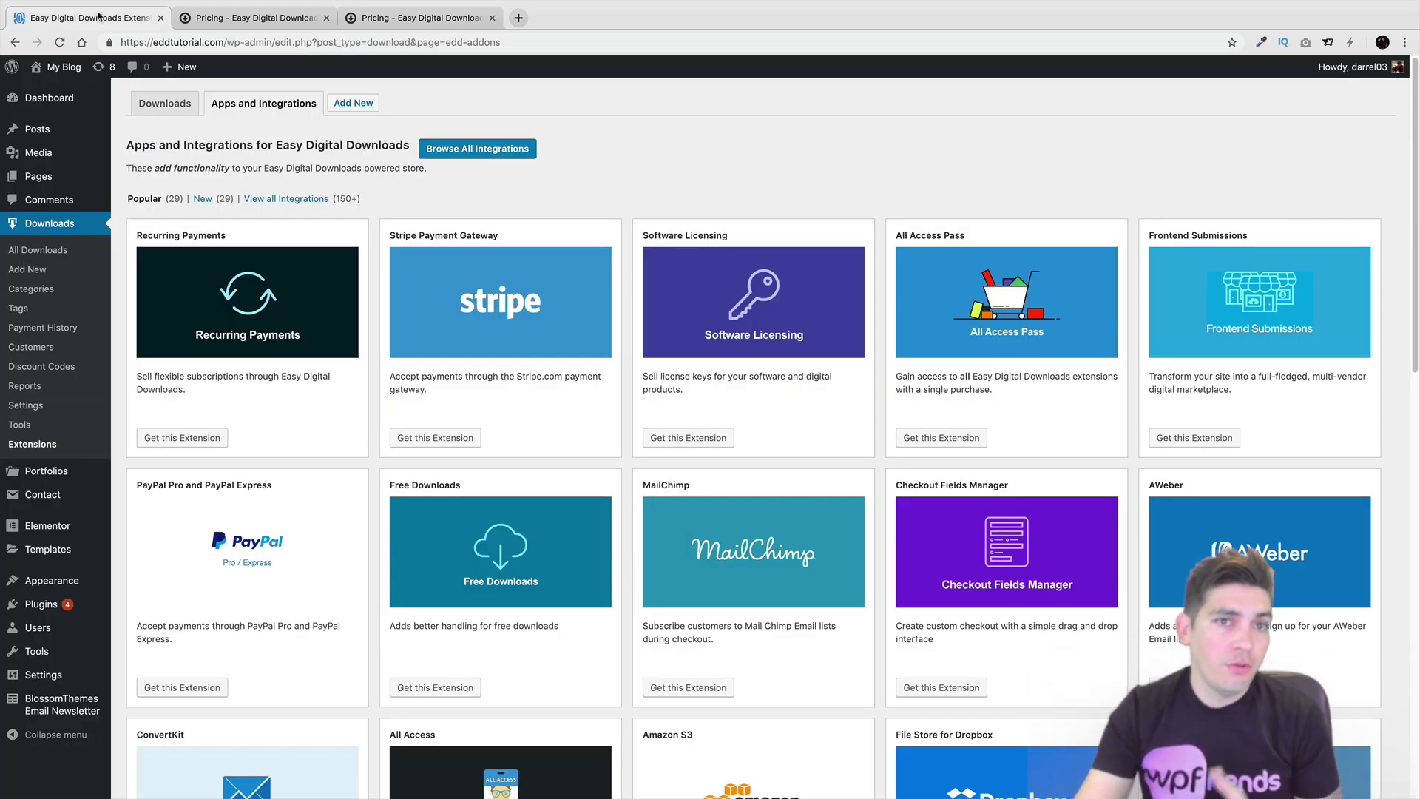
{"action": "left_click", "coordinate": [72, 94]}
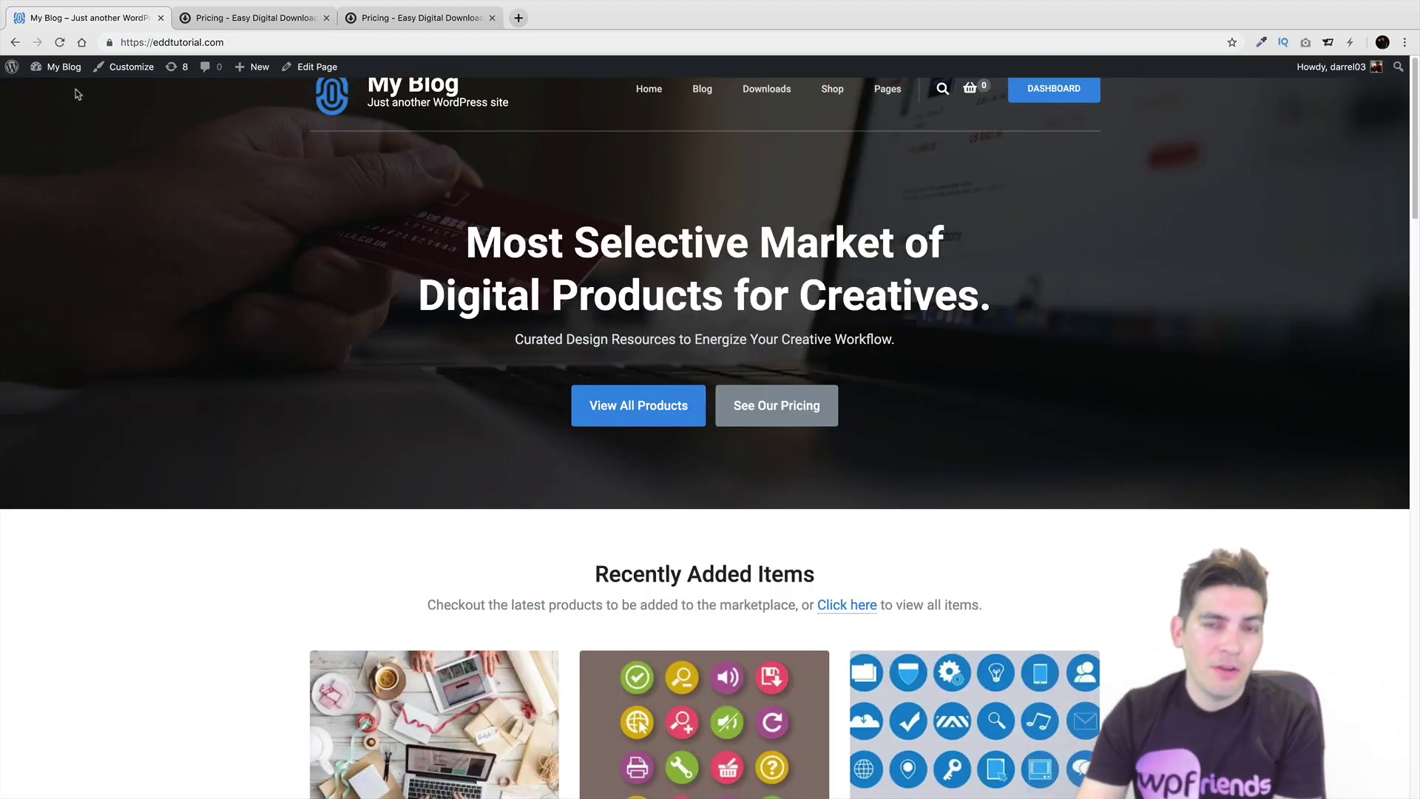
{"action": "scroll", "coordinate": [243, 259], "scroll_direction": "down", "scroll_amount": 10}
{"action": "scroll", "coordinate": [243, 263], "scroll_direction": "down", "scroll_amount": 8}
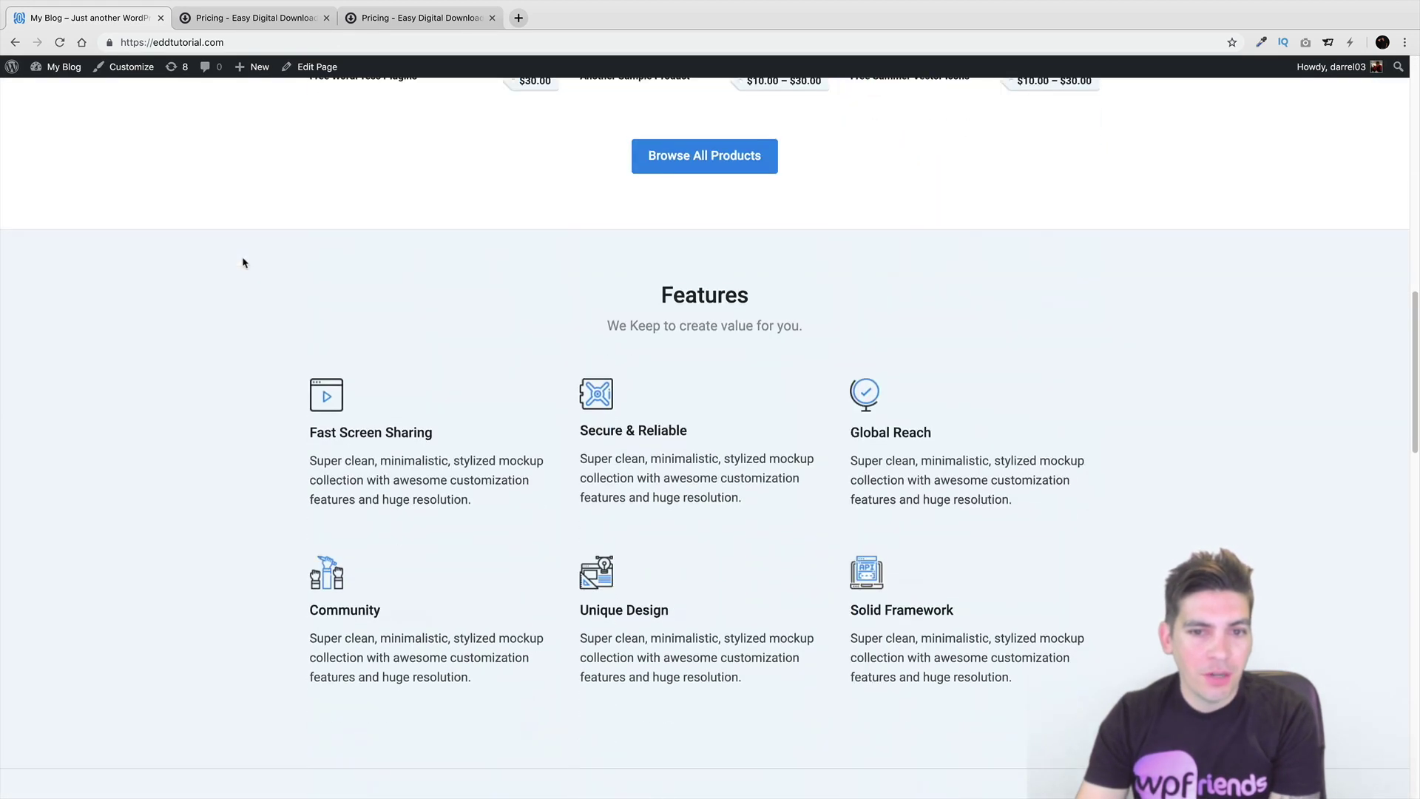
{"action": "scroll", "coordinate": [243, 263], "scroll_direction": "up", "scroll_amount": 5}
{"action": "scroll", "coordinate": [281, 325], "scroll_direction": "up", "scroll_amount": 10}
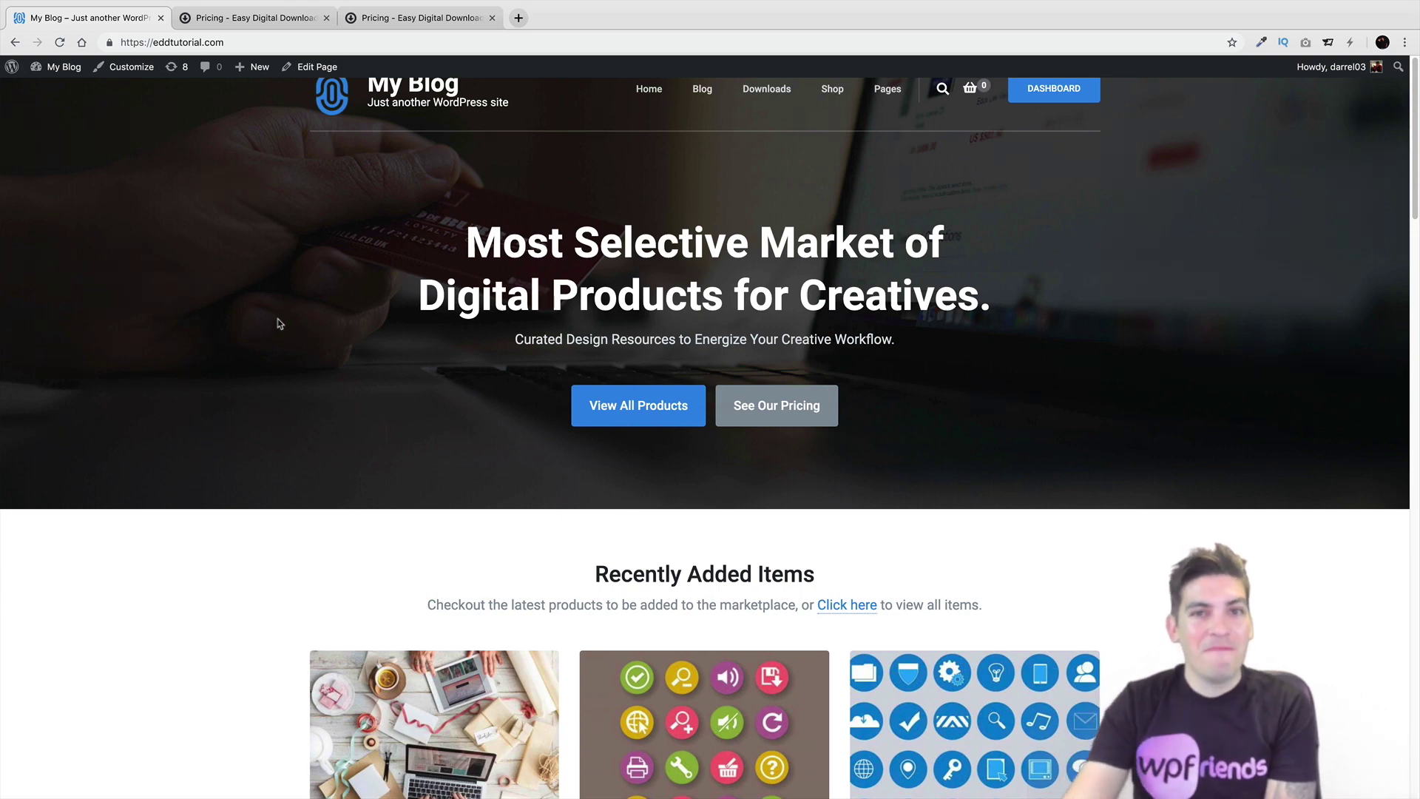
Scroll to the Recently Added Items grid showing E Book For Cooking at $10.00.
{"action": "scroll", "coordinate": [414, 270], "scroll_direction": "down", "scroll_amount": 4}
{"action": "mouse_move", "coordinate": [633, 490]}
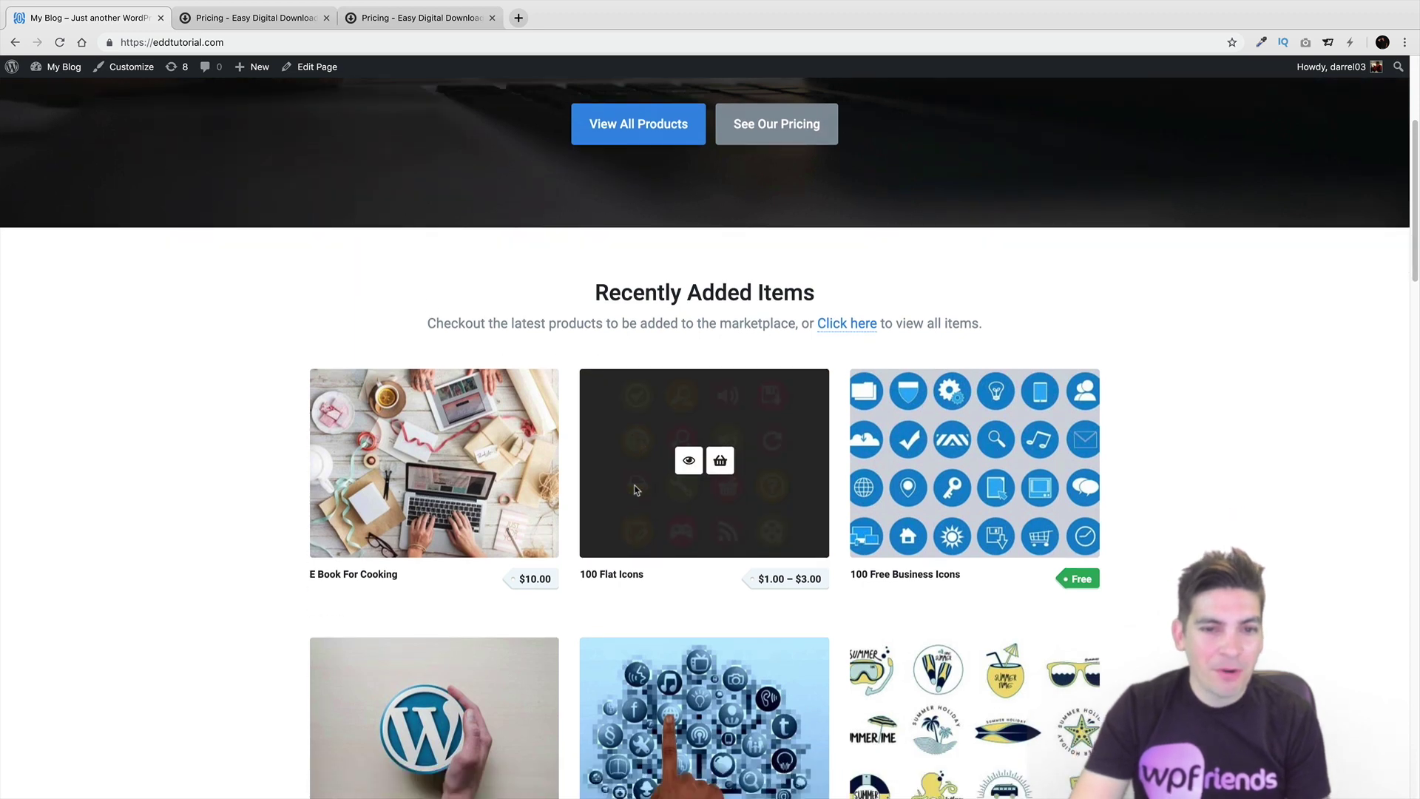
{"action": "scroll", "coordinate": [634, 491], "scroll_direction": "down", "scroll_amount": 2}
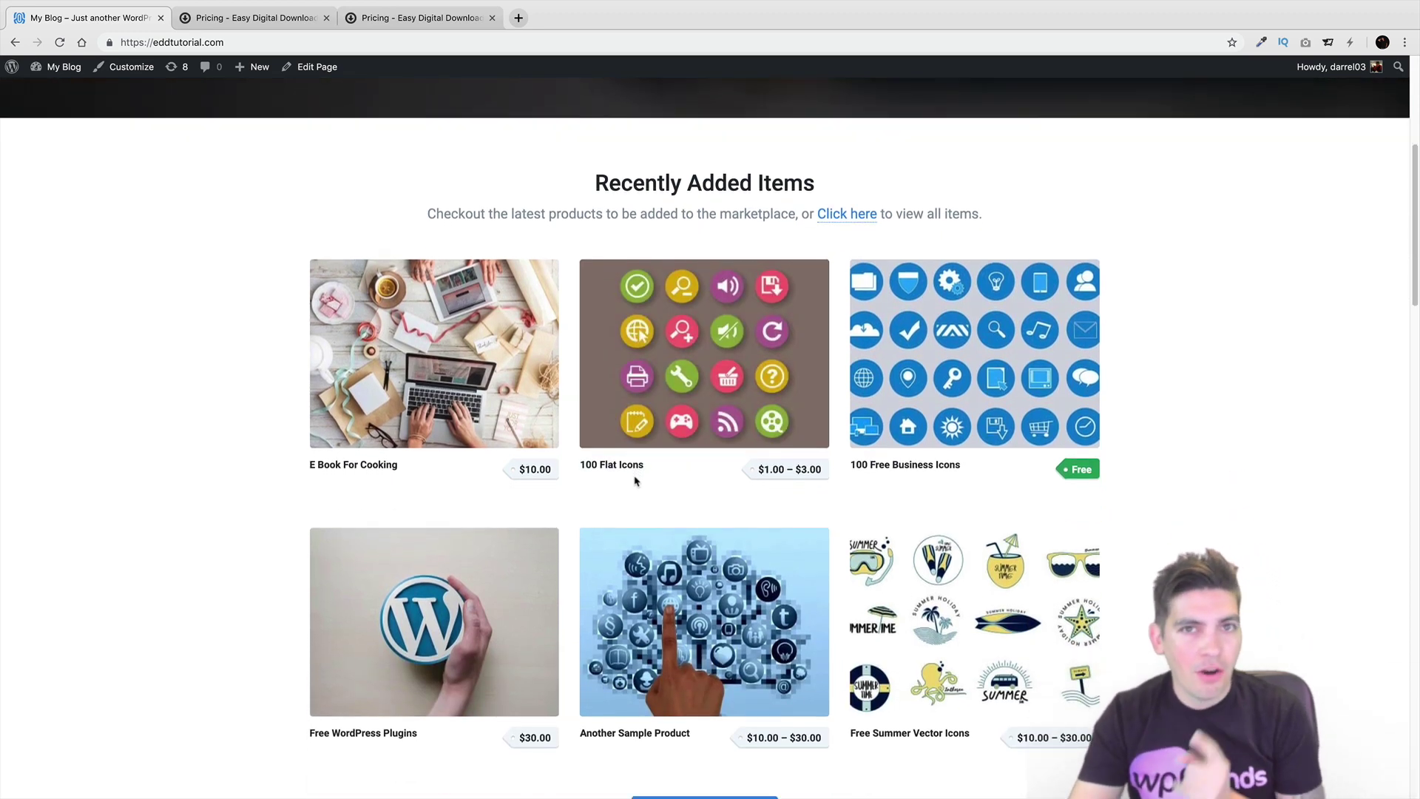
{"action": "scroll", "coordinate": [658, 497], "scroll_direction": "up", "scroll_amount": 5}
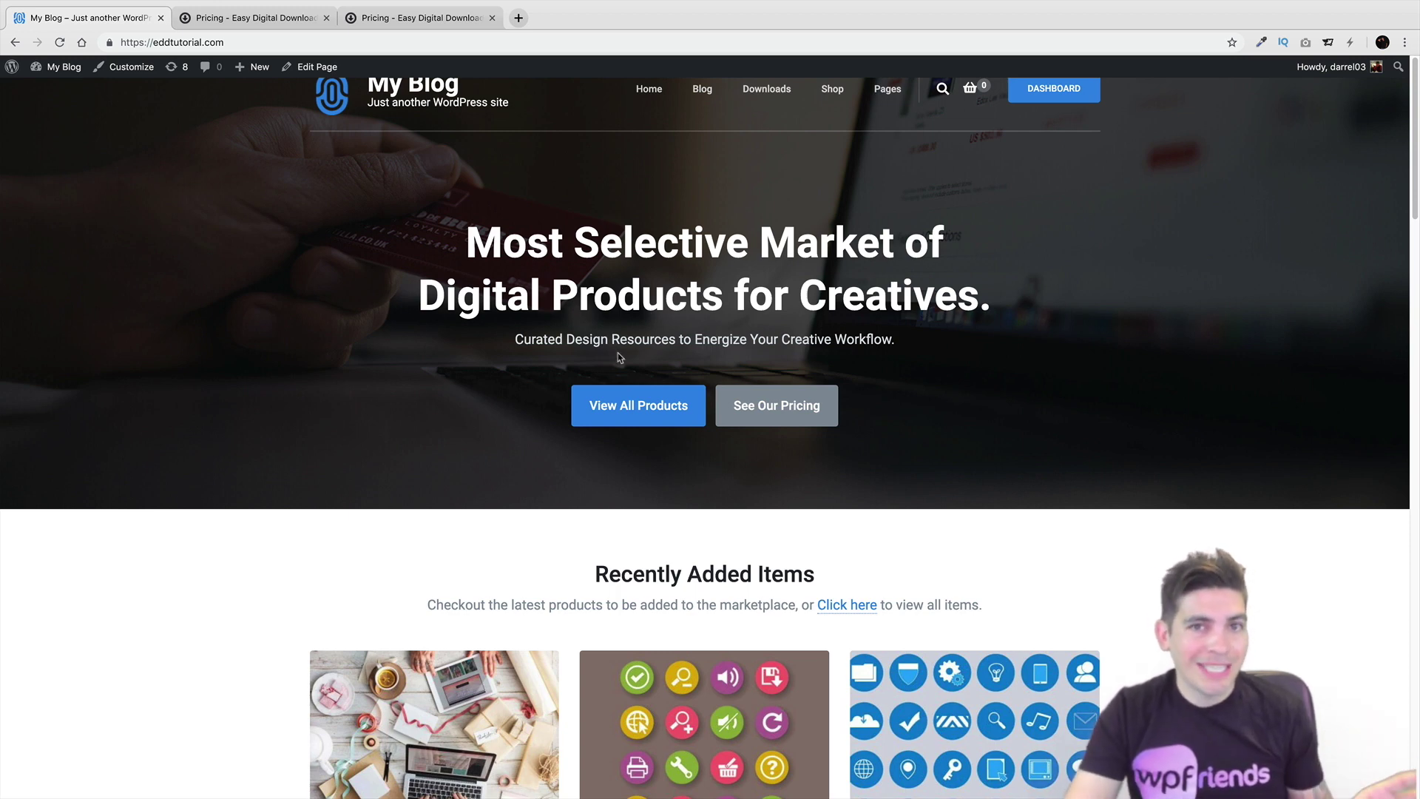
{"action": "scroll", "coordinate": [621, 356], "scroll_direction": "down", "scroll_amount": 3}
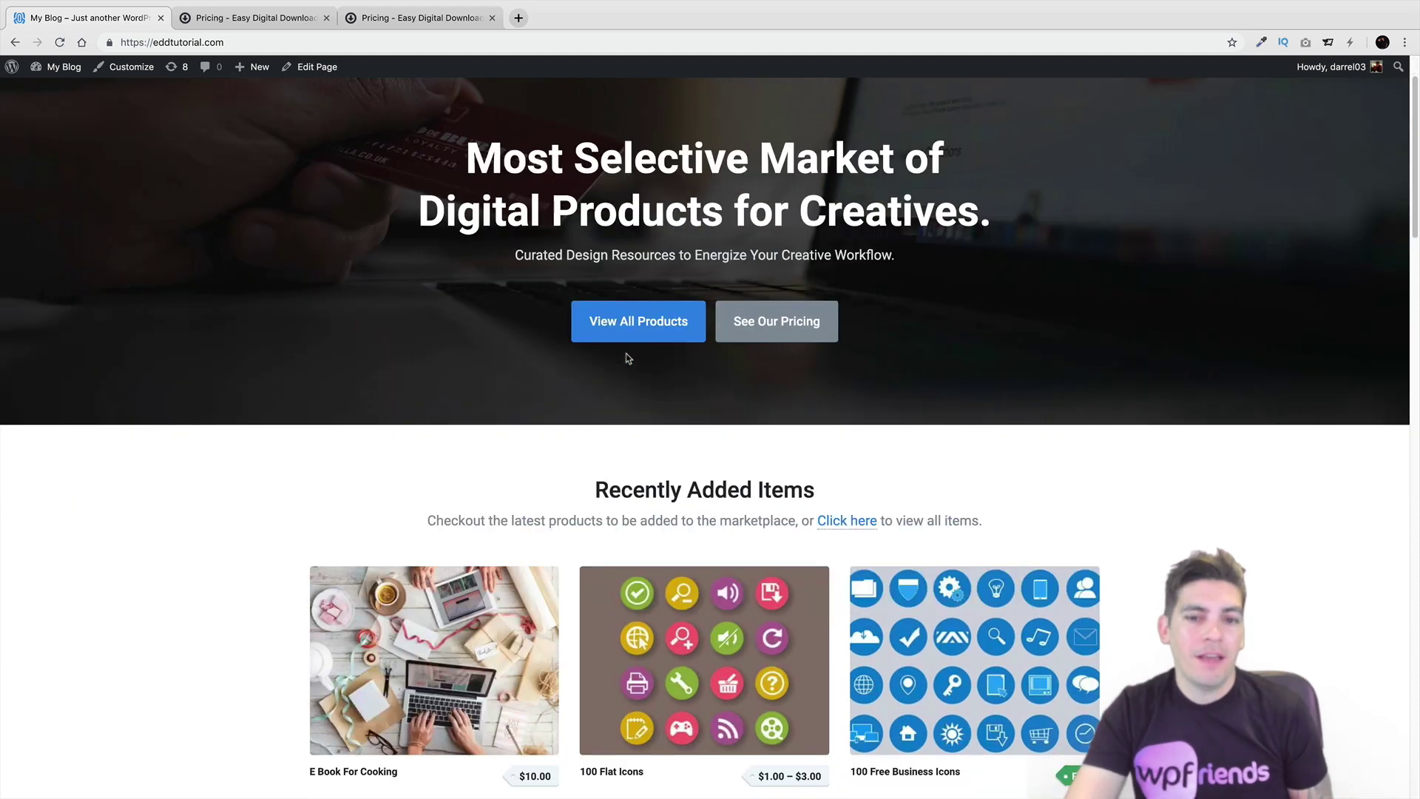
{"action": "scroll", "coordinate": [644, 409], "scroll_direction": "down", "scroll_amount": 7}
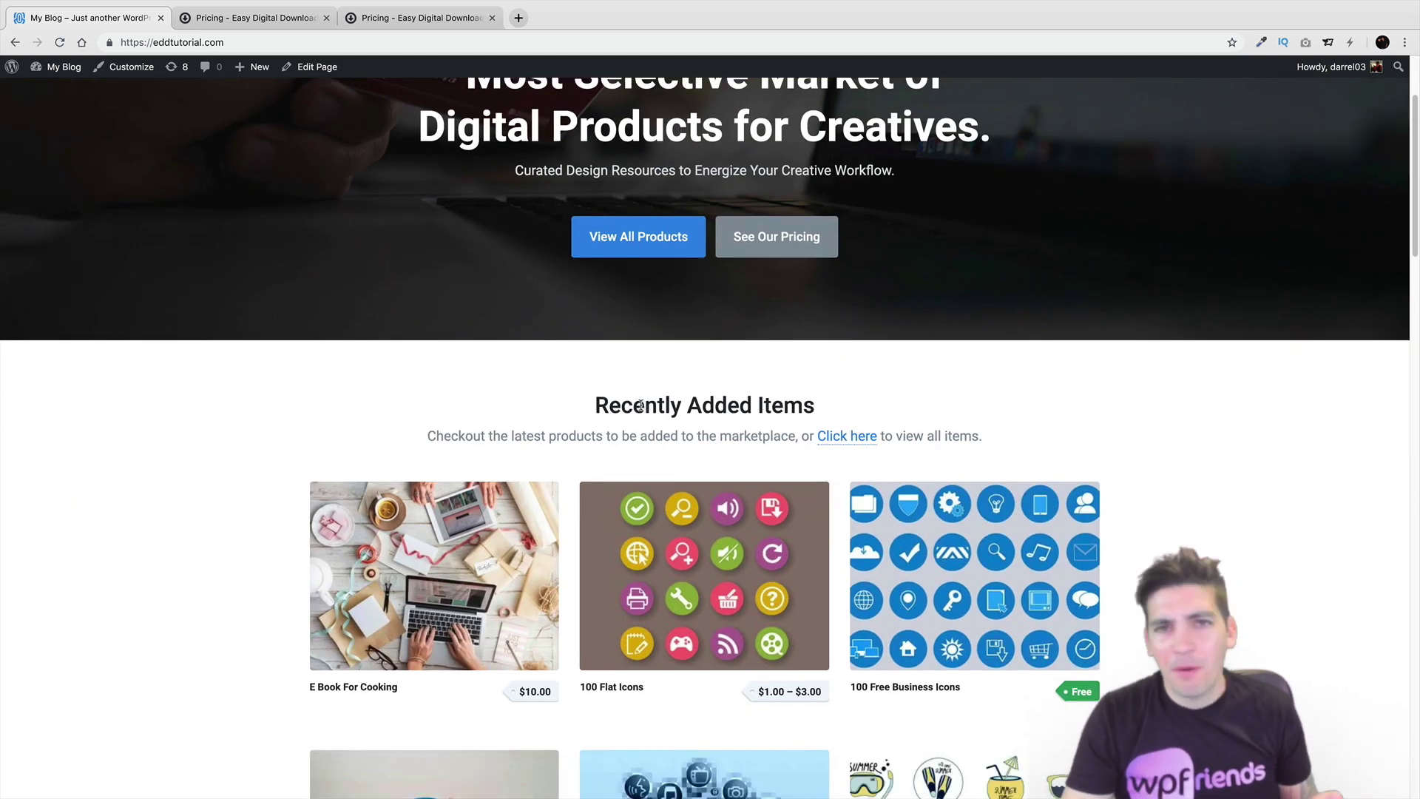
{"action": "scroll", "coordinate": [633, 385], "scroll_direction": "down", "scroll_amount": 10}
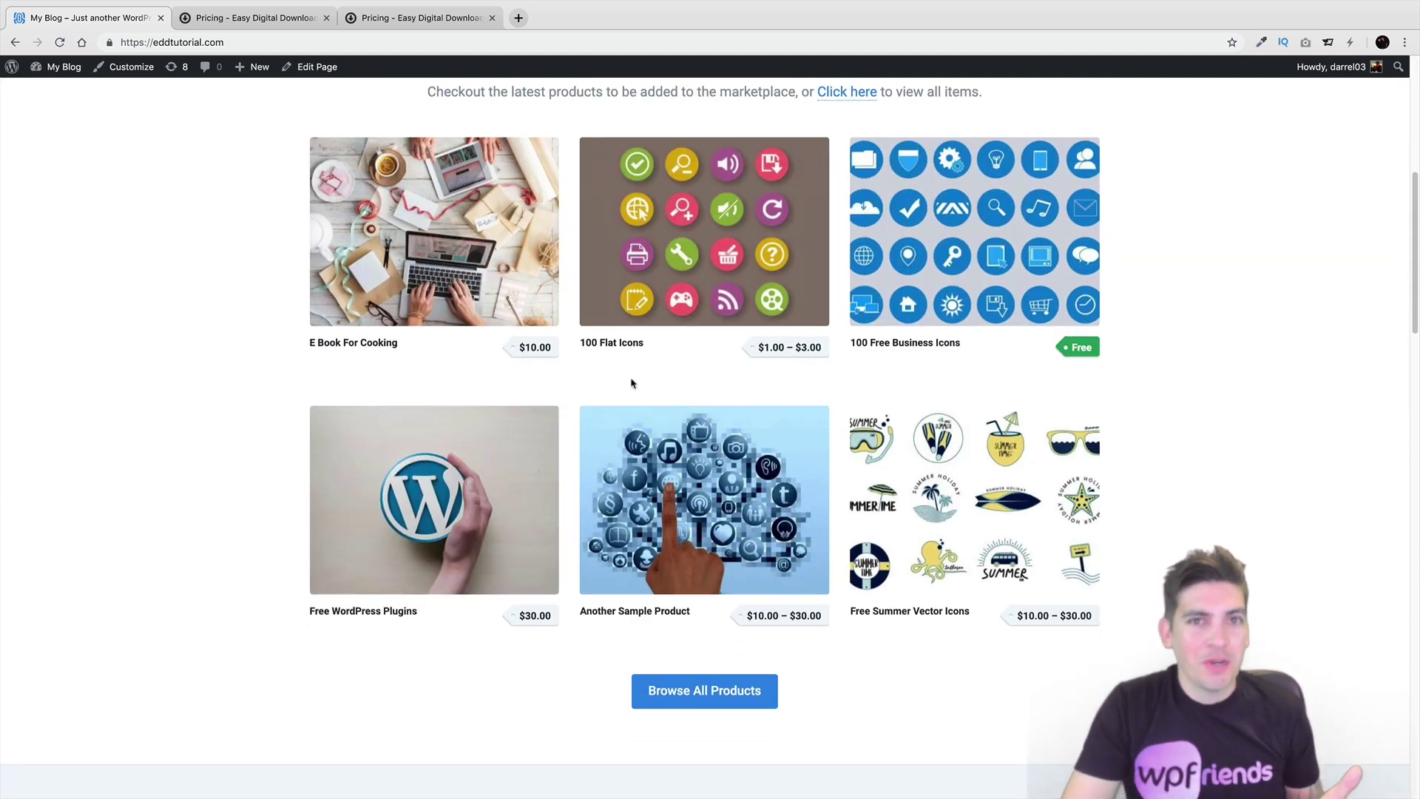
{"action": "scroll", "coordinate": [630, 424], "scroll_direction": "up", "scroll_amount": 20}
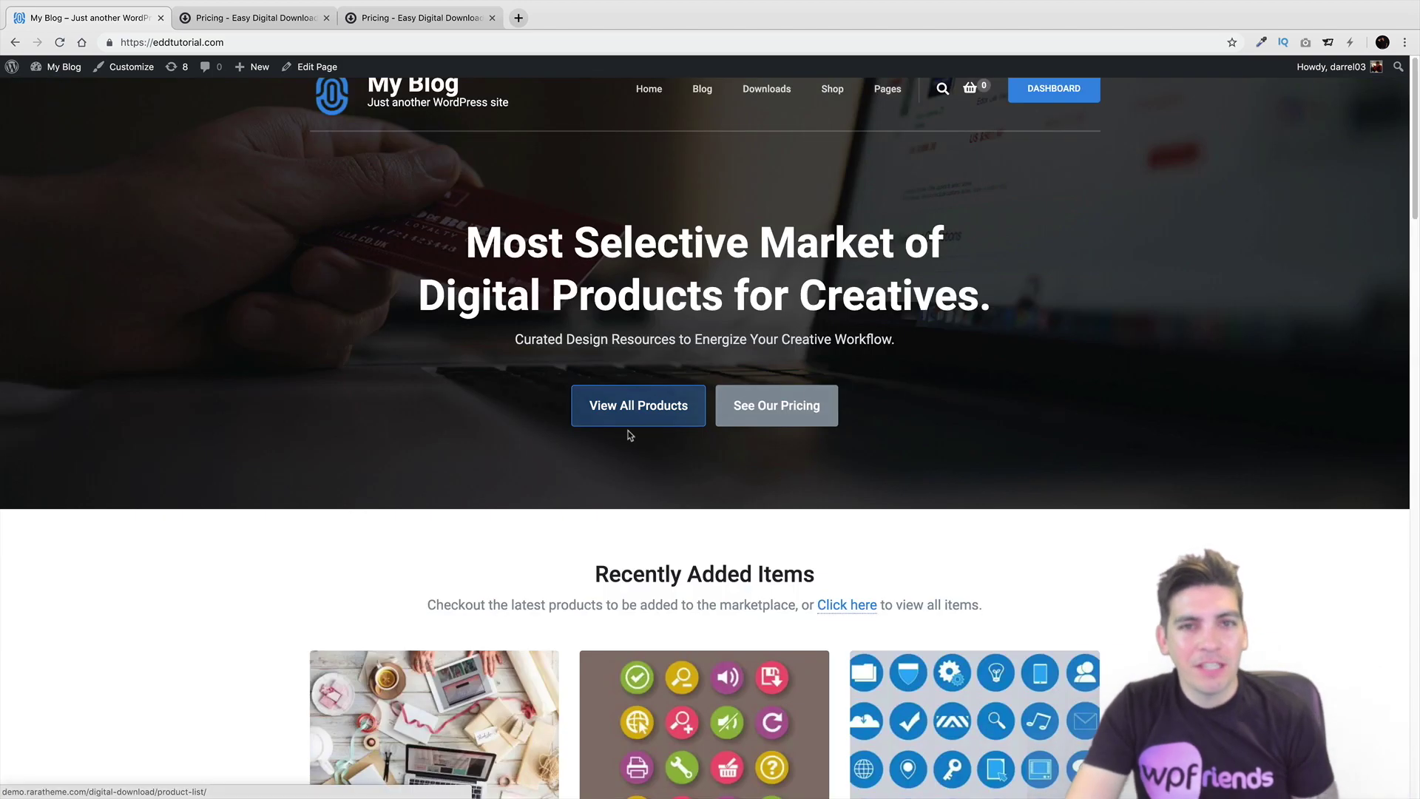